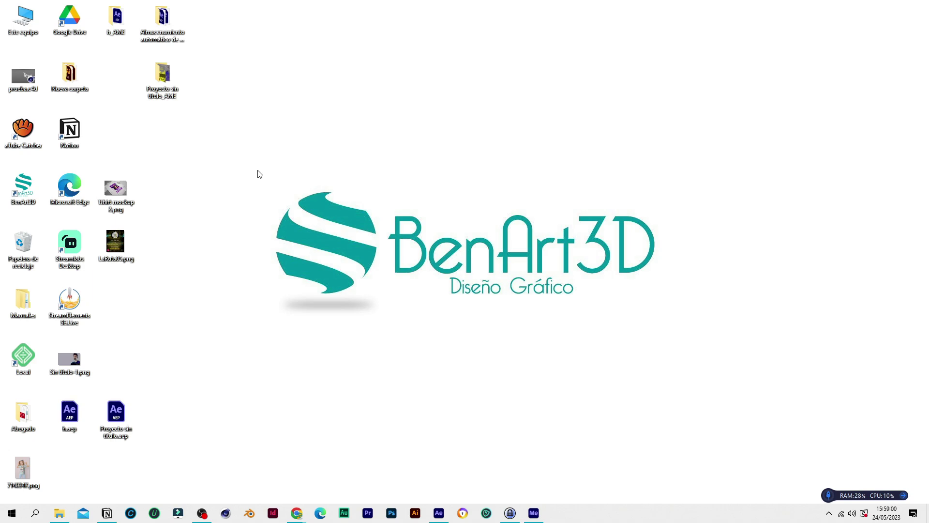
drag(258, 167, 384, 324)
drag(254, 170, 391, 334)
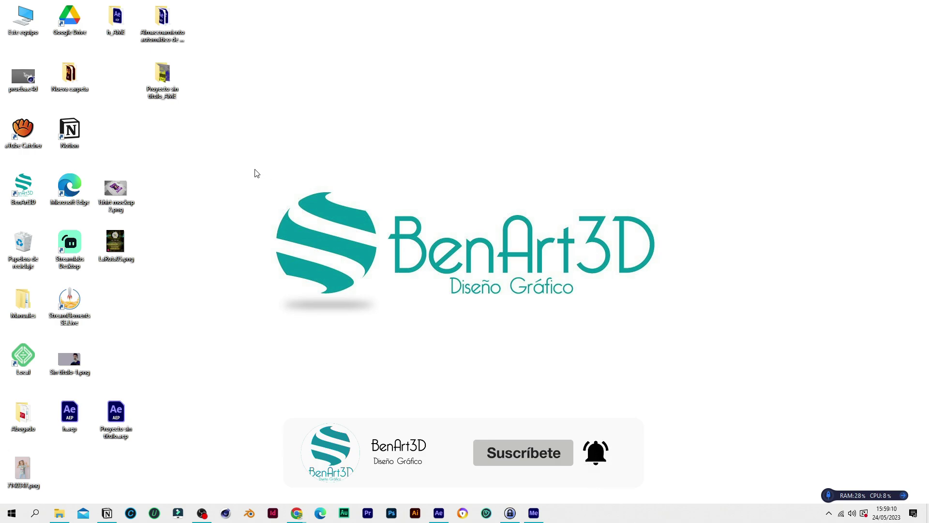
drag(253, 172, 269, 184)
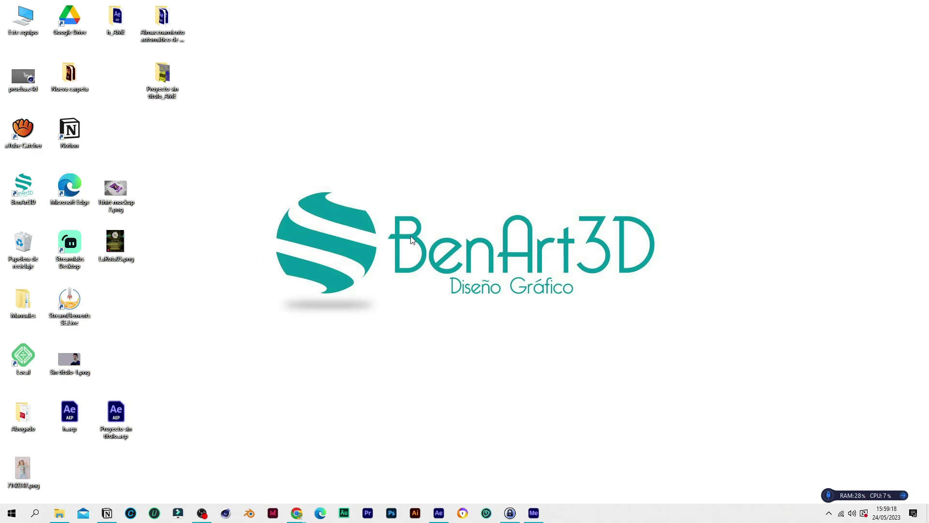
Switch to After Effects and create a project folder named xComposiciones
click(439, 516)
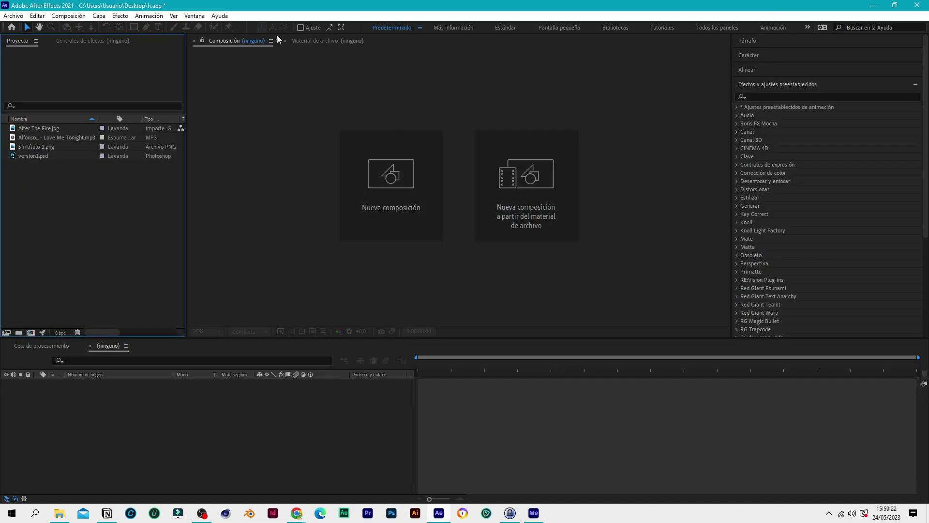
drag(63, 208, 45, 118)
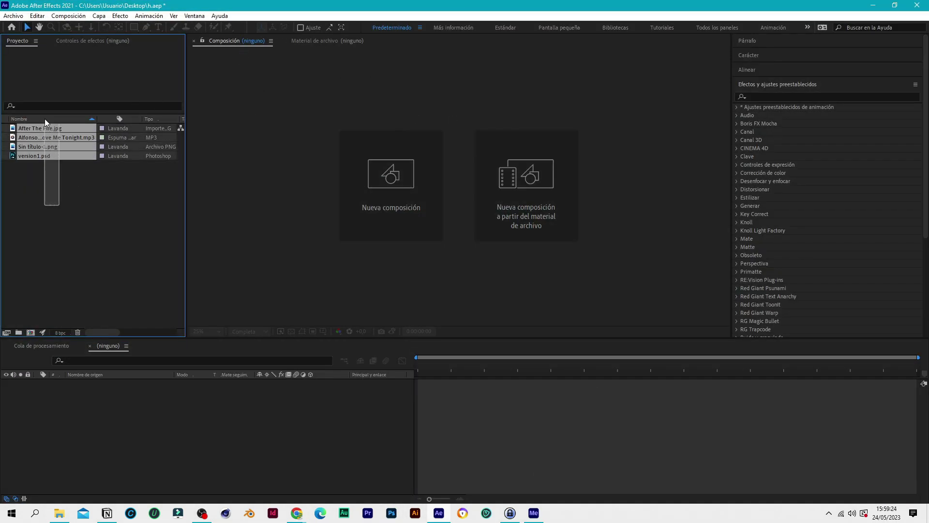
click(85, 192)
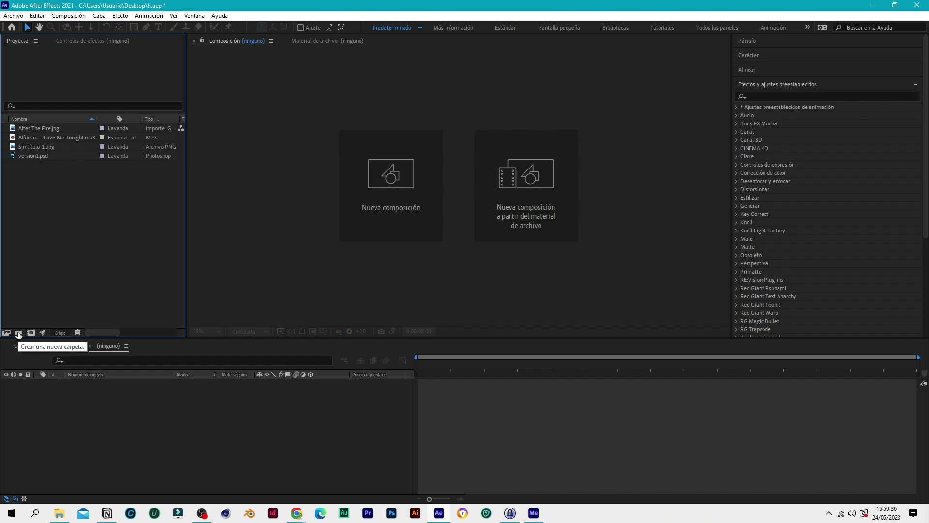
click(18, 333)
text(xComp)
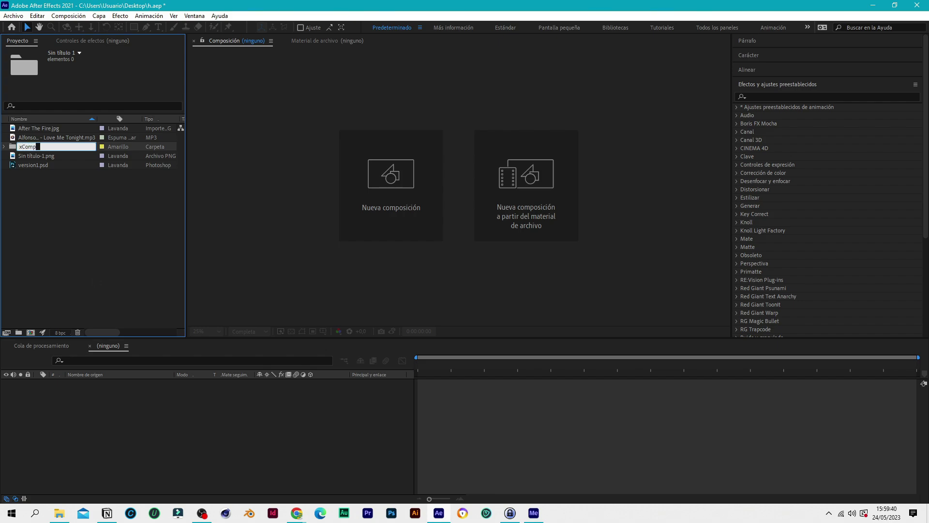
text(osiciones)
key(Return)
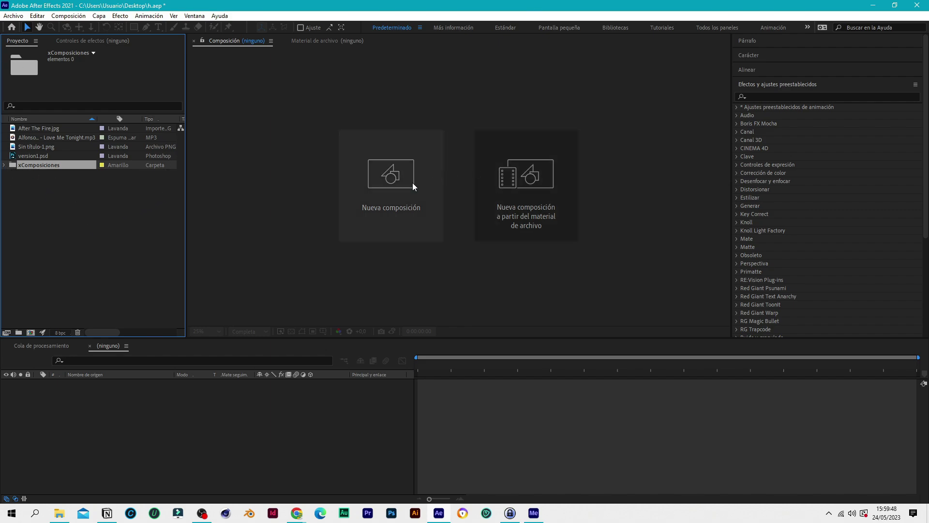
Create a new 1920 x 1080 composition named Imagen at 60 fps, lasting 0:05:00:00
click(377, 186)
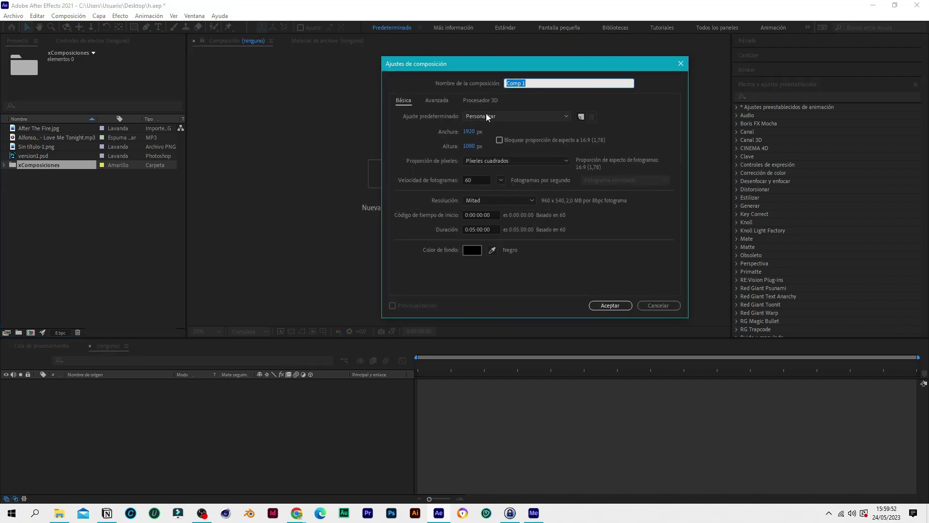
text(Imagen)
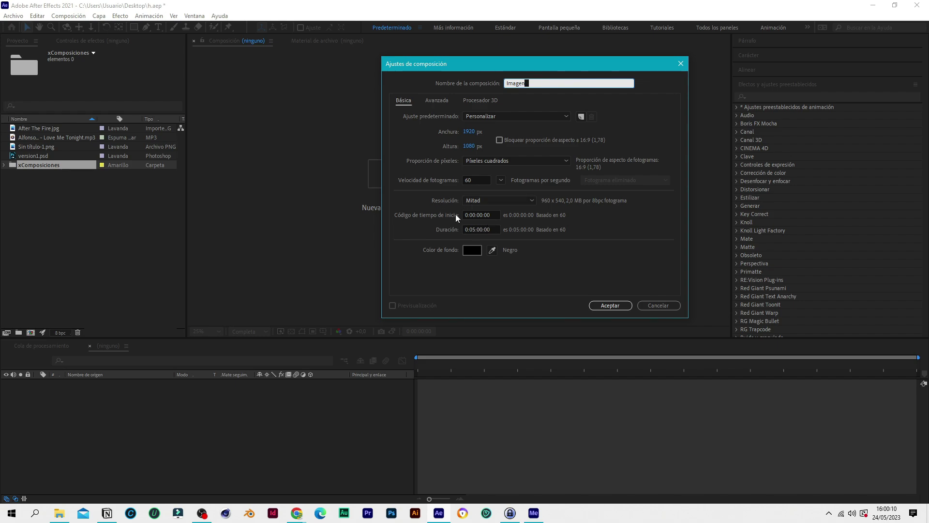
drag(462, 72, 438, 50)
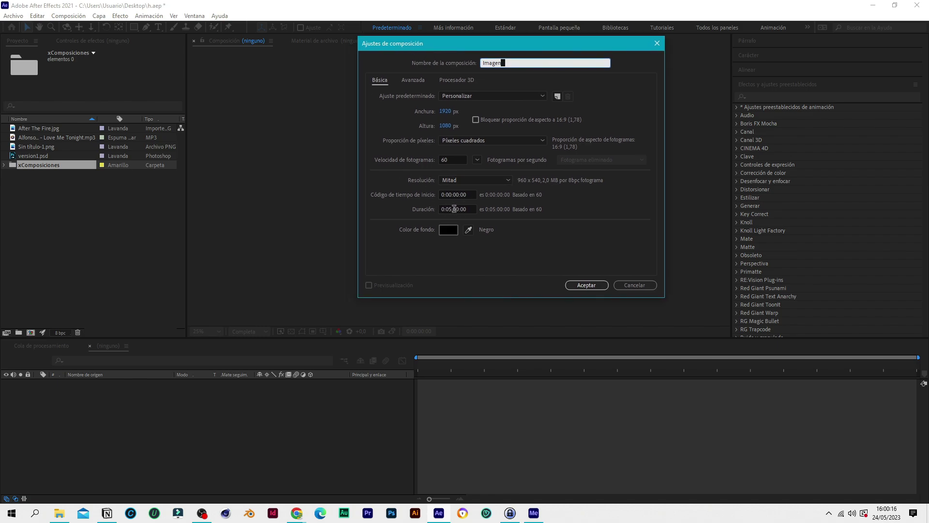
click(587, 285)
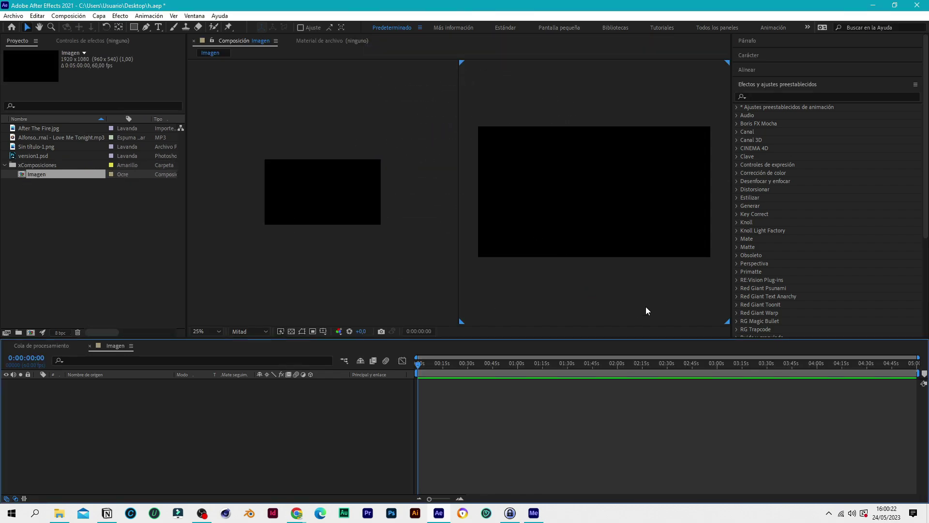
Widen the composition viewer area by narrowing the effects and presets area beside it
click(358, 297)
click(573, 302)
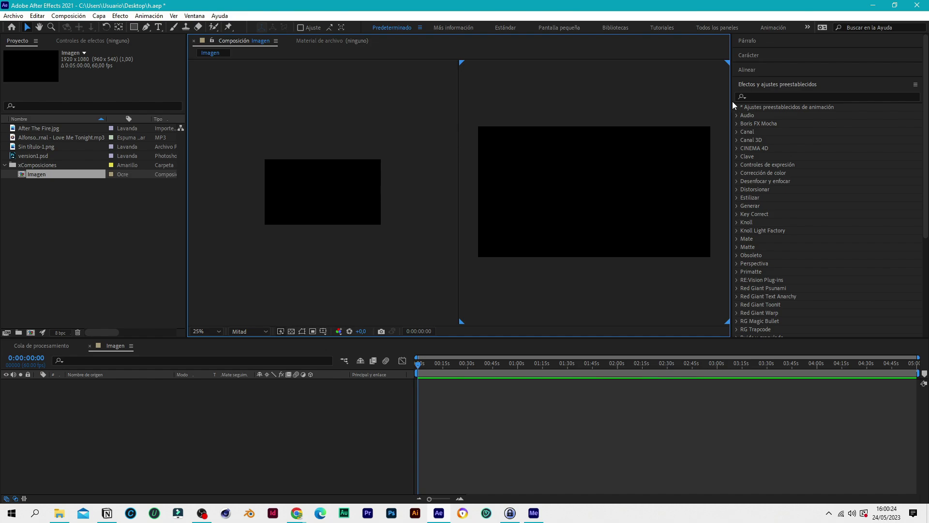
drag(734, 106, 824, 103)
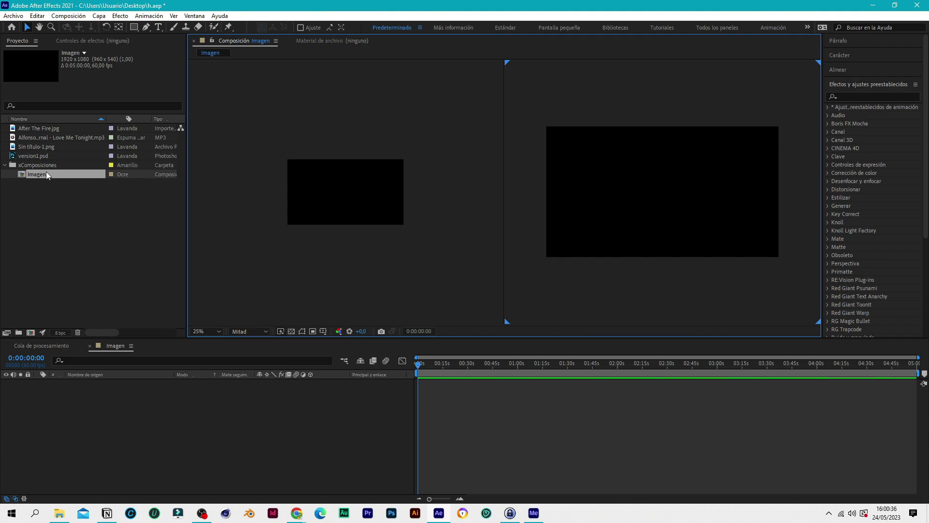
Place Sin título-1.png and version1.psd in the Imagen composition, with version1.psd as the layer above
drag(38, 147, 110, 412)
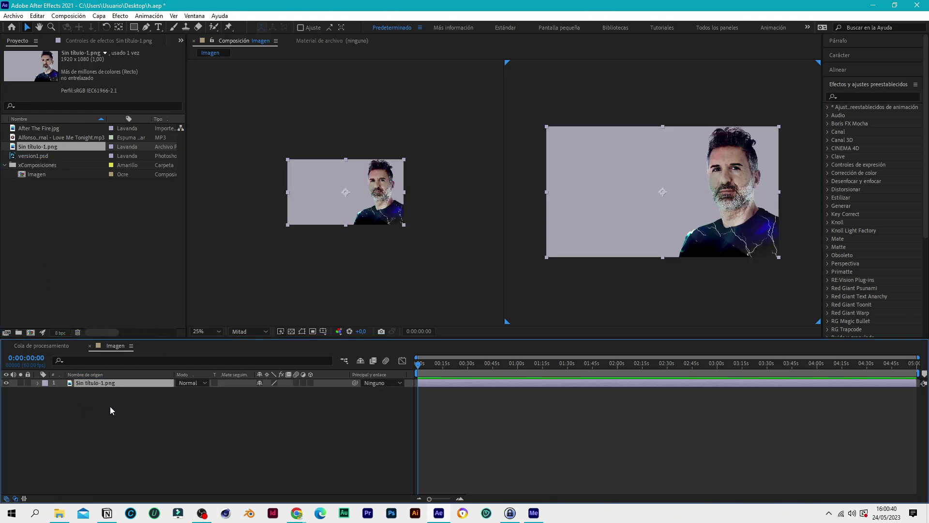
click(437, 299)
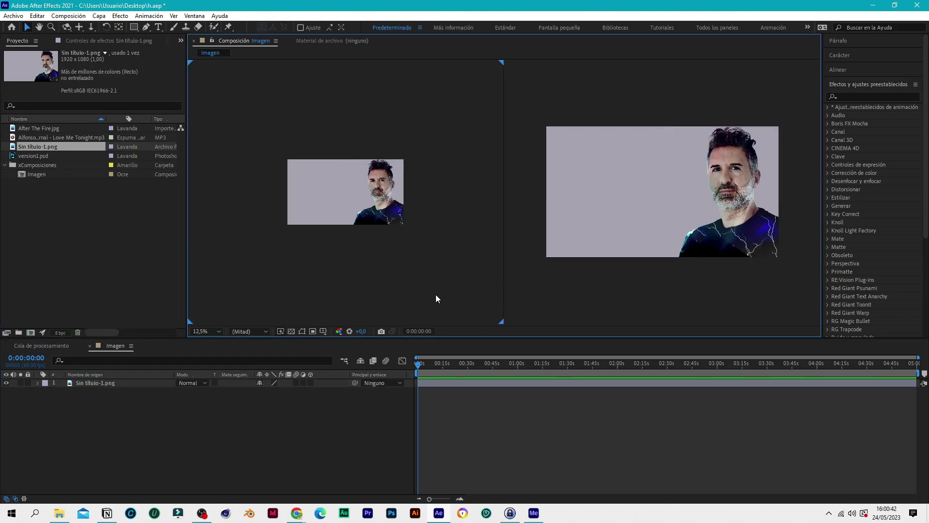
click(520, 303)
drag(33, 158, 124, 417)
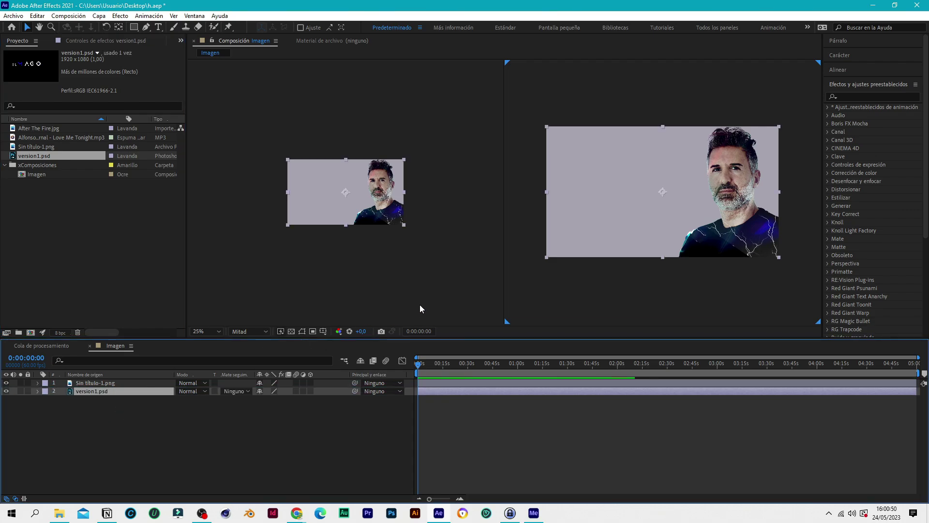
drag(107, 383, 118, 407)
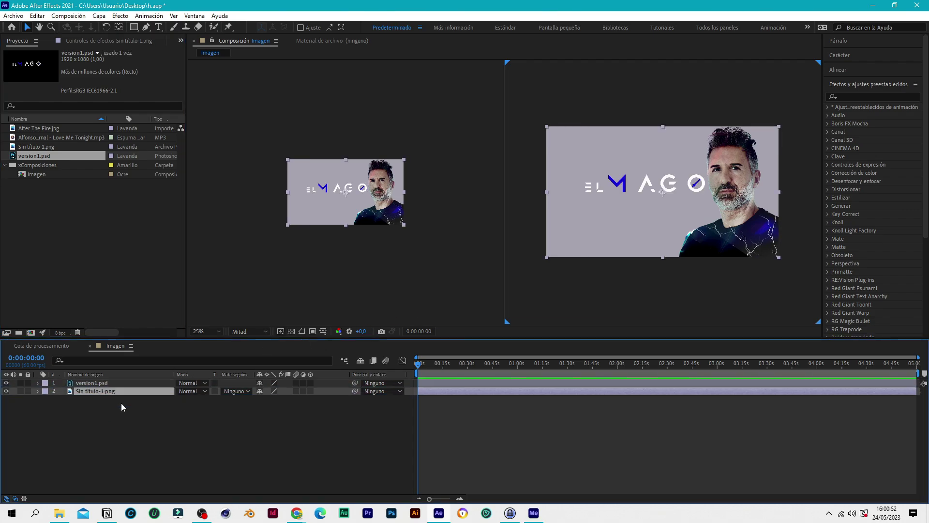
Move the version1.psd logo slightly left and down in the Imagen composition, away from the man's face
click(664, 189)
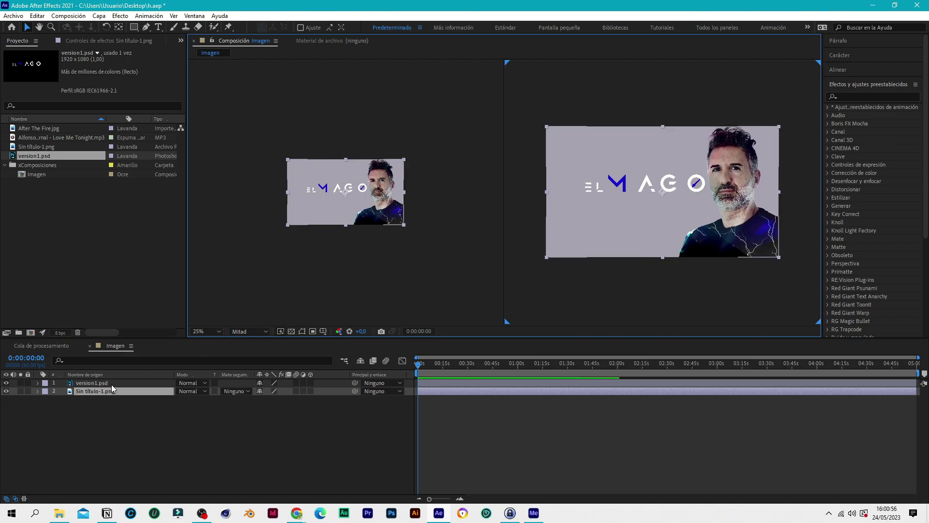
click(94, 383)
drag(651, 186, 631, 190)
click(594, 293)
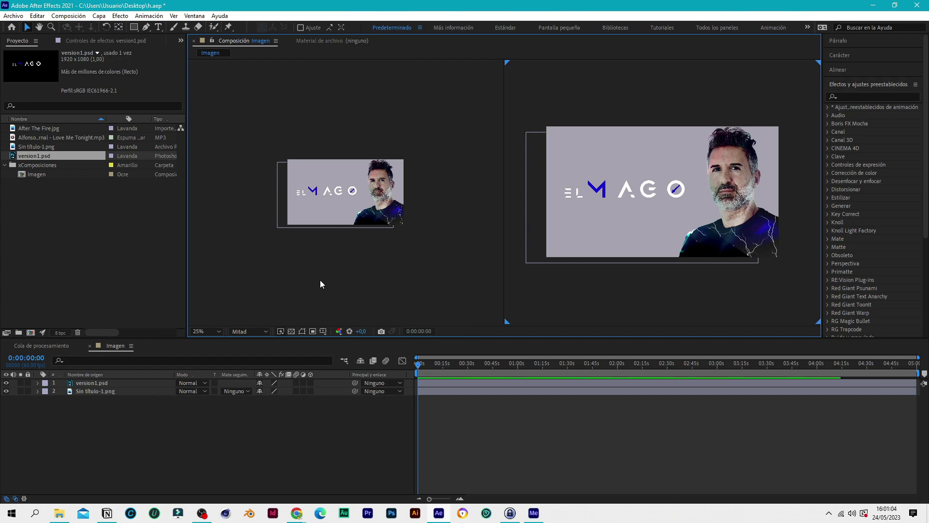
Add a light gray (A7A7A7) 1920 x 1080 solid above the other layers in the Imagen composition
right_click(179, 421)
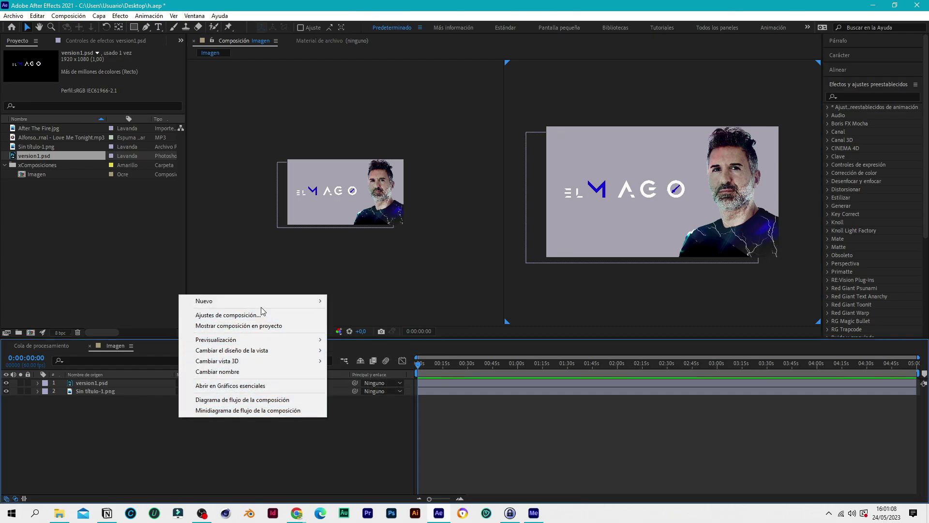
mouse_move(264, 301)
click(352, 325)
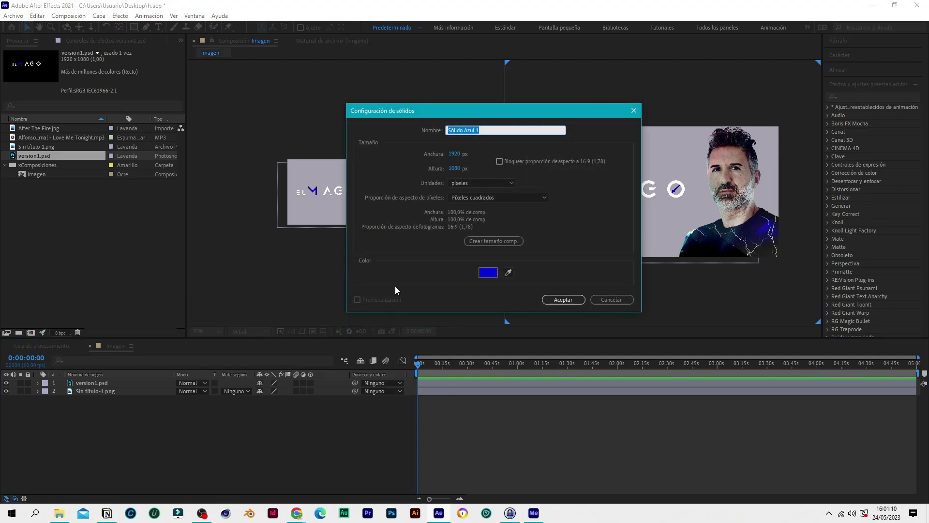
click(497, 273)
drag(511, 264, 511, 259)
click(733, 219)
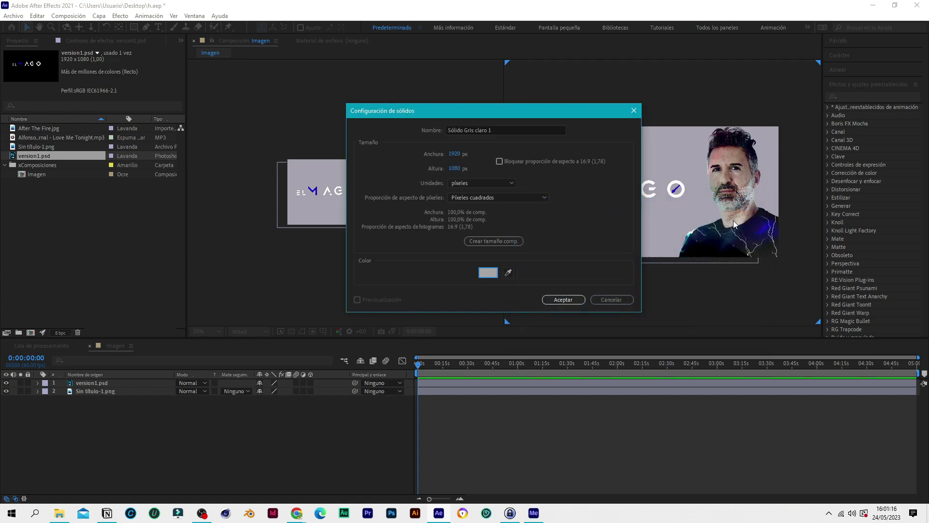
click(573, 300)
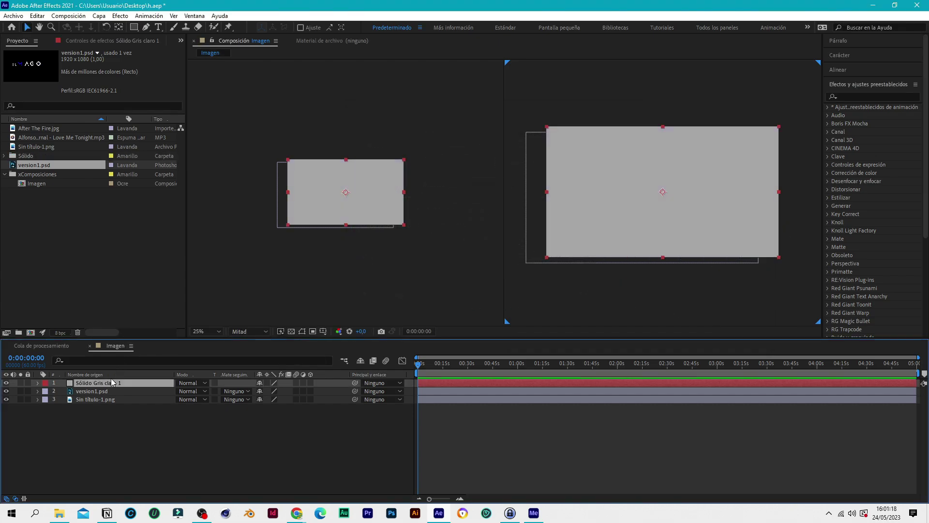
Set the gray solid layer's opacity to 50% and collapse its properties
click(38, 383)
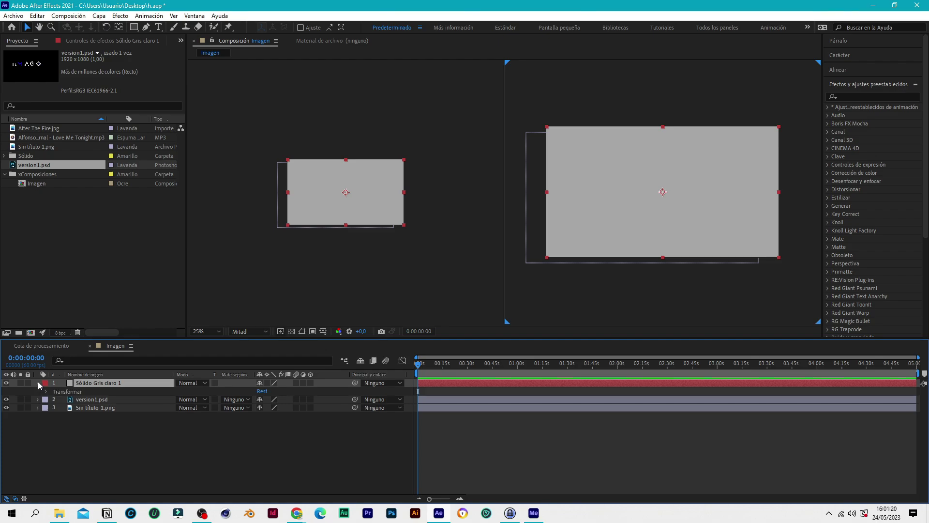
click(46, 391)
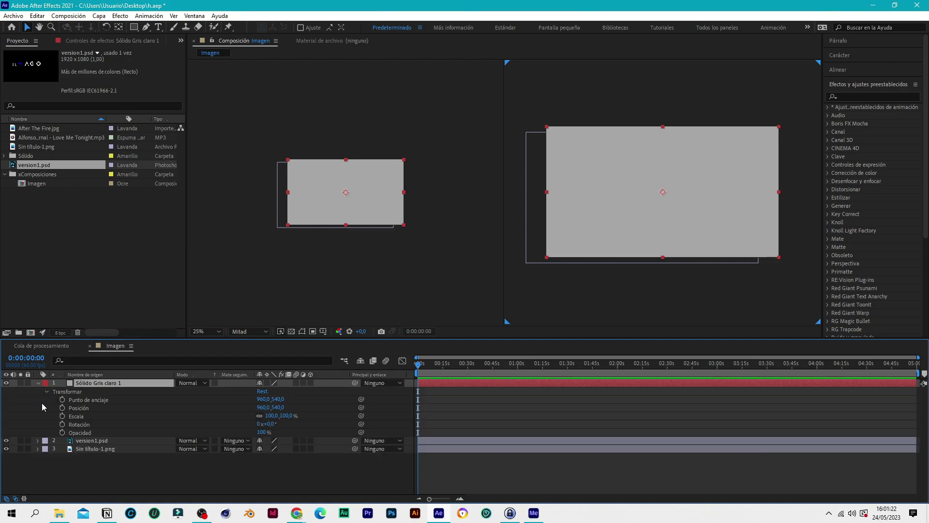
click(259, 432)
text(50)
key(Return)
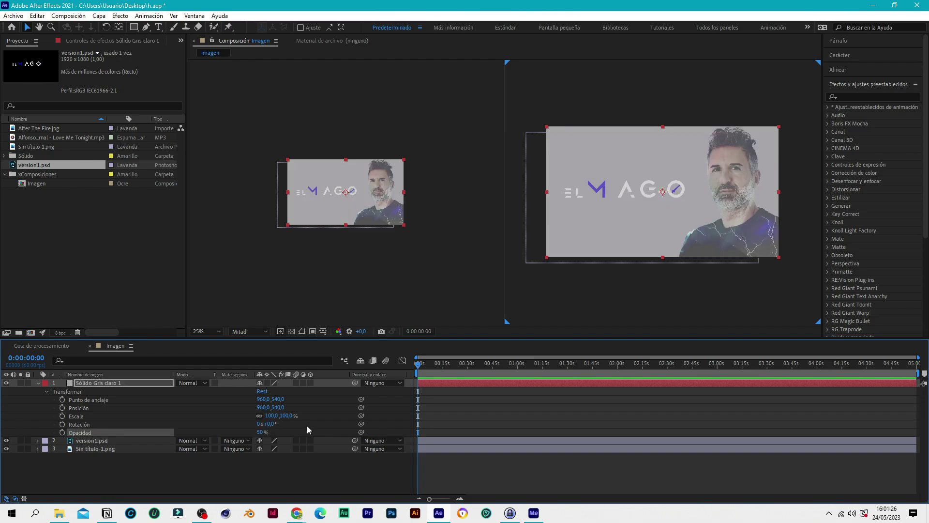
click(37, 383)
click(122, 433)
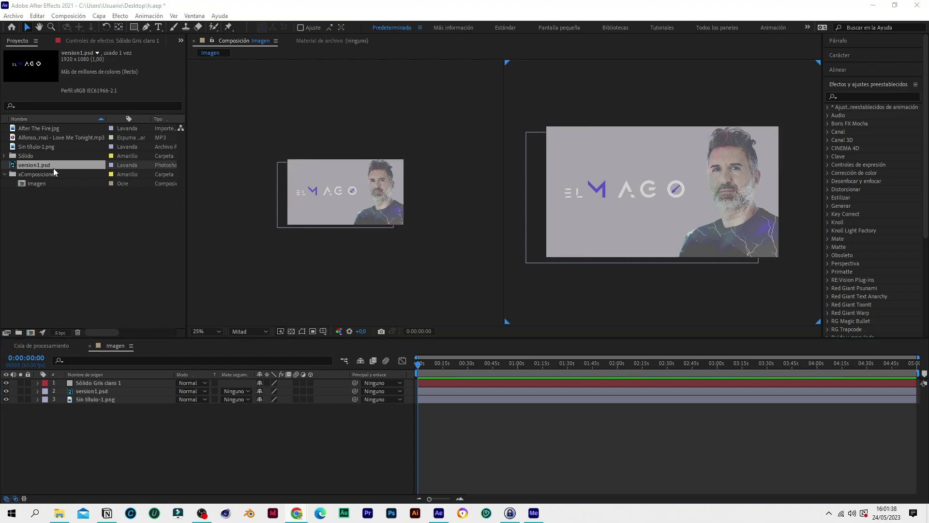
Create a composition named Imagen Y Espectro in the xComposiciones folder and place the Imagen composition in it
click(40, 176)
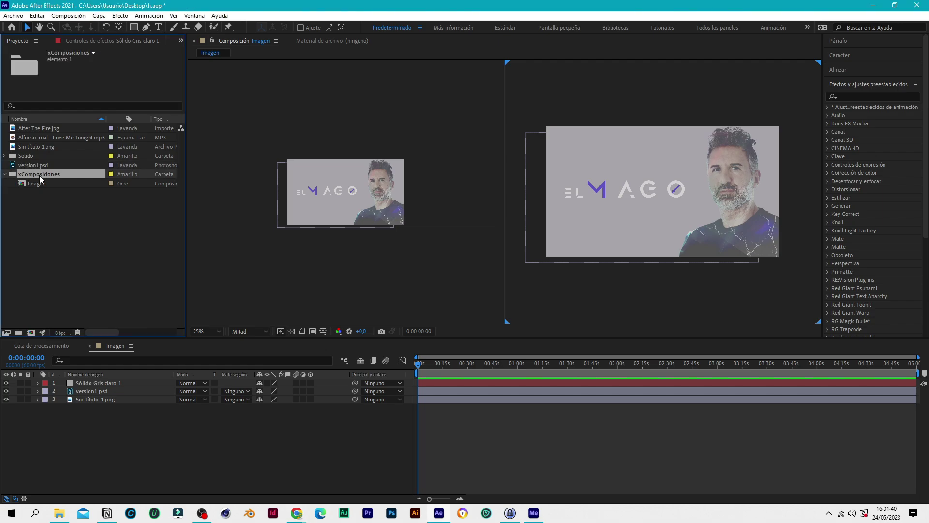
click(70, 16)
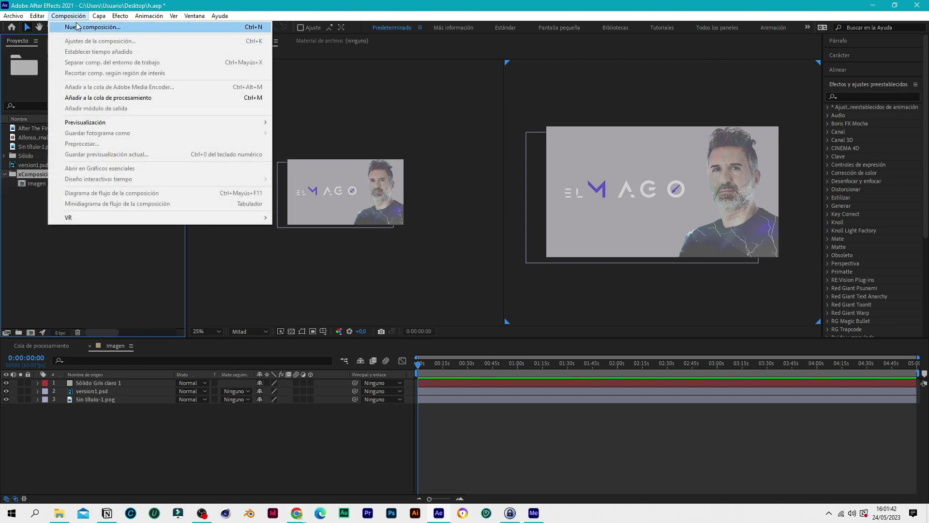
click(79, 27)
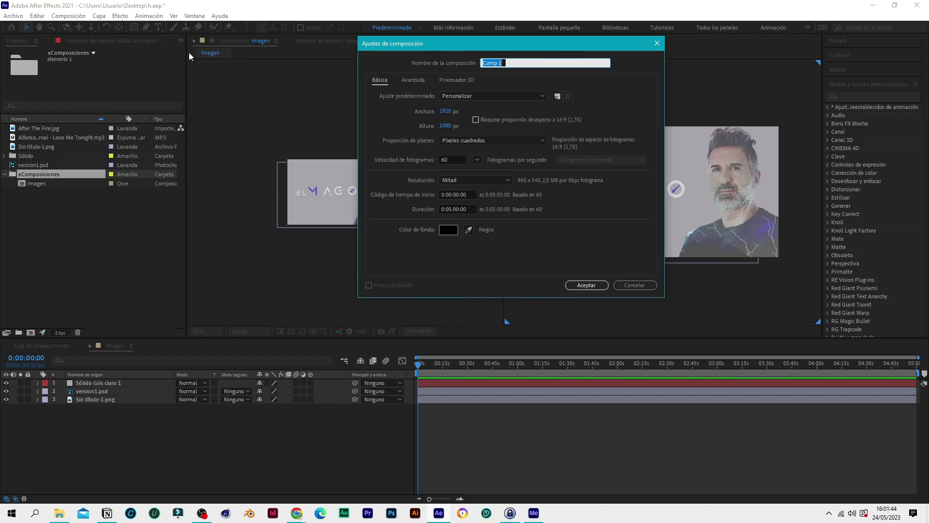
key(BackSpace)
text(Imagen Y Espectro)
click(584, 288)
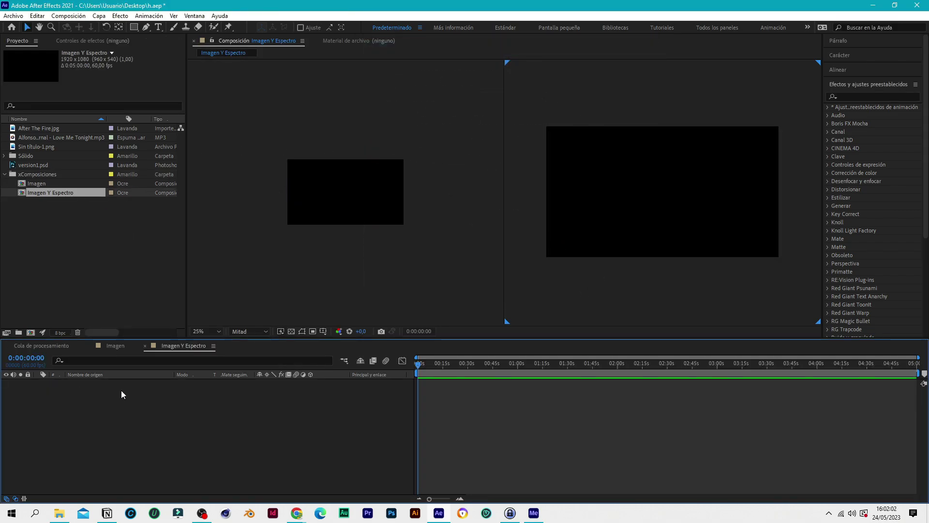
drag(43, 187, 110, 436)
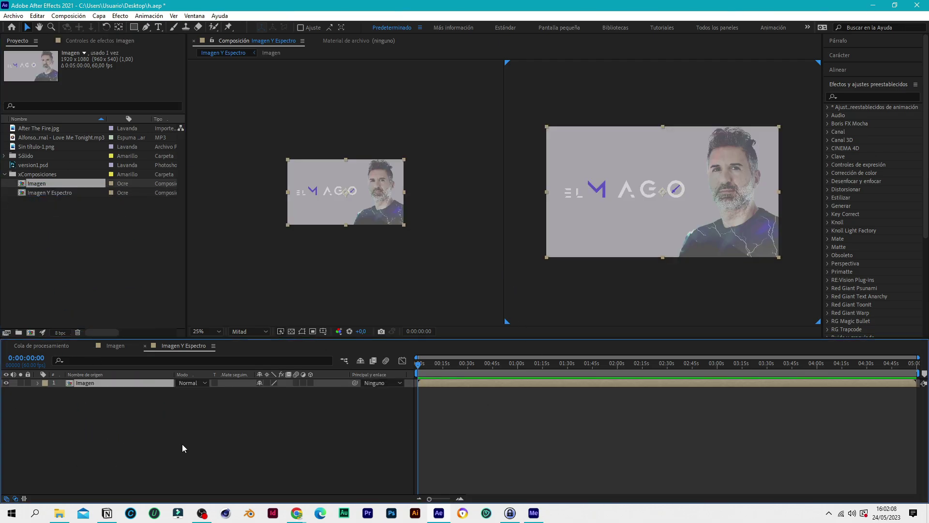
click(147, 427)
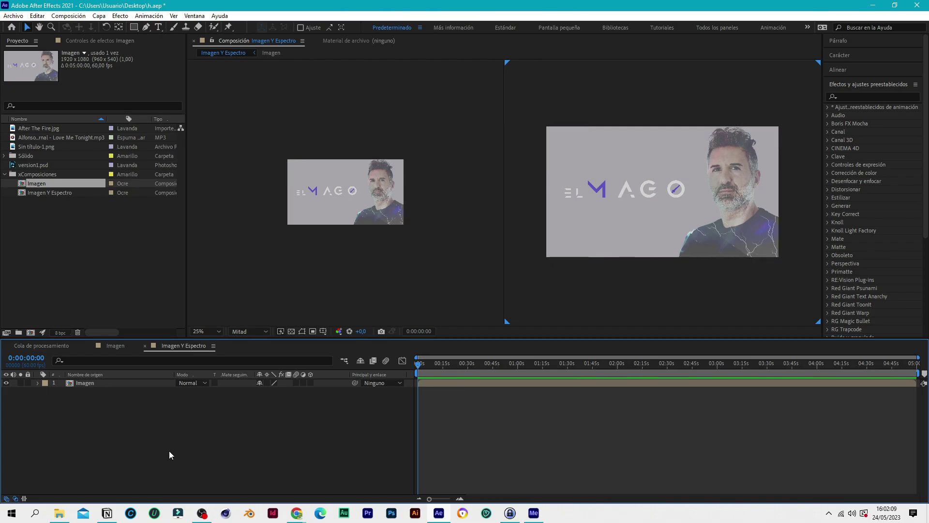
Create a 1920 x 1080 blue (0019D6) solid named Marco above the Imagen layer in the Imagen Y Espectro composition
right_click(142, 414)
mouse_move(285, 298)
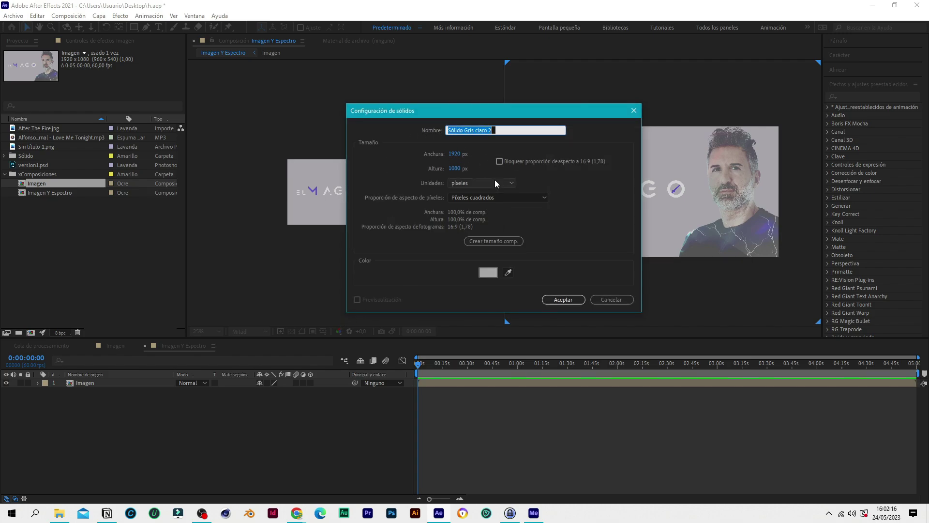
text(M)
click(488, 272)
click(657, 261)
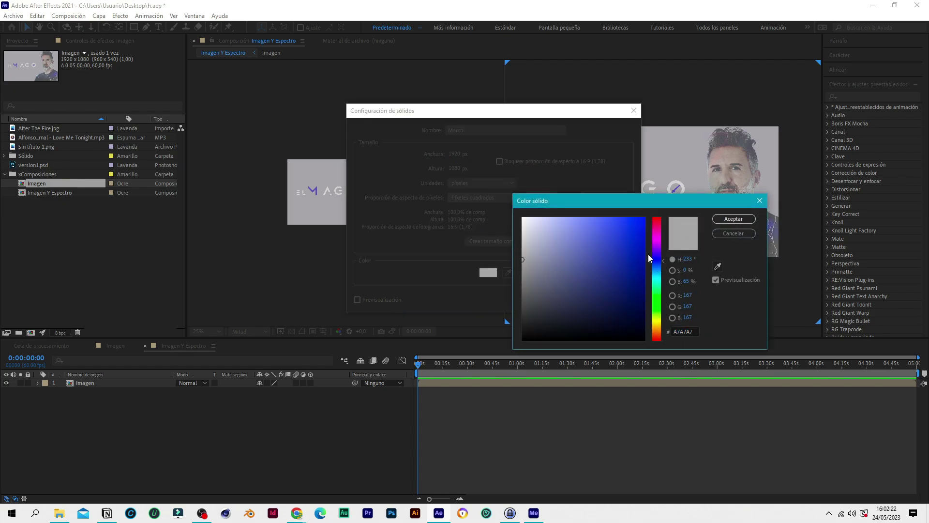
click(644, 244)
drag(649, 241, 649, 236)
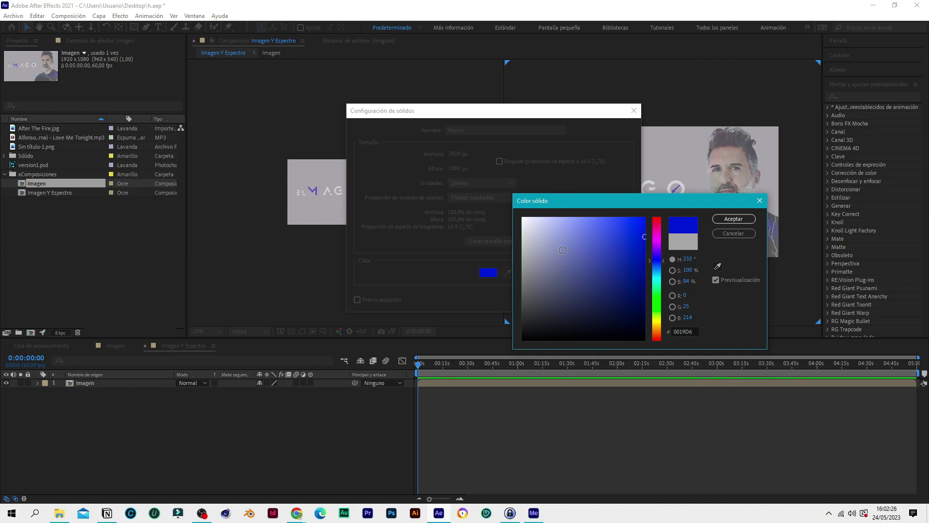
click(733, 219)
click(563, 300)
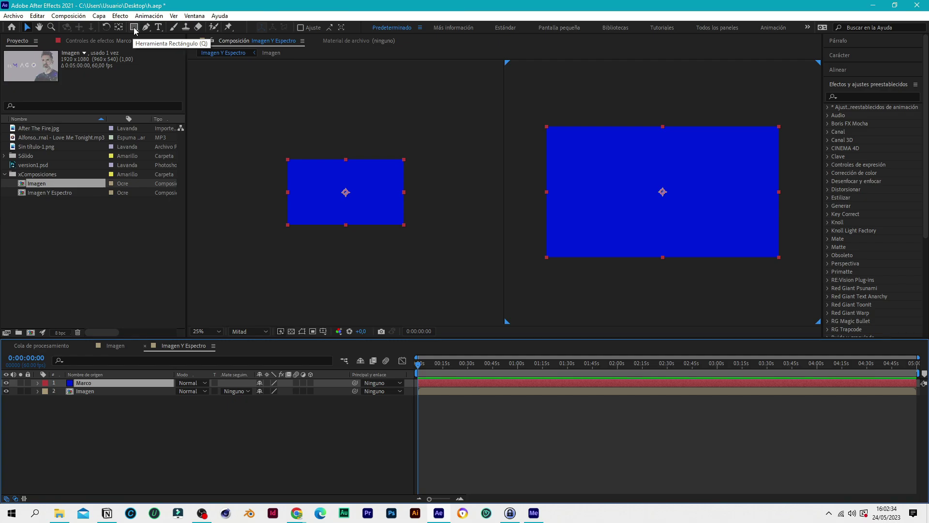
Add a full-frame rectangular mask to the Marco solid and set its mode to Restar (Subtract)
double_click(134, 27)
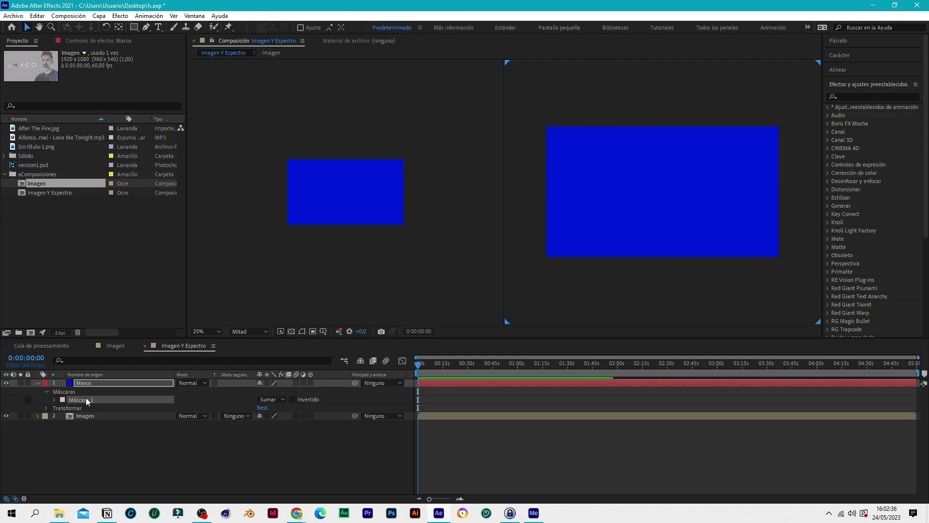
click(55, 400)
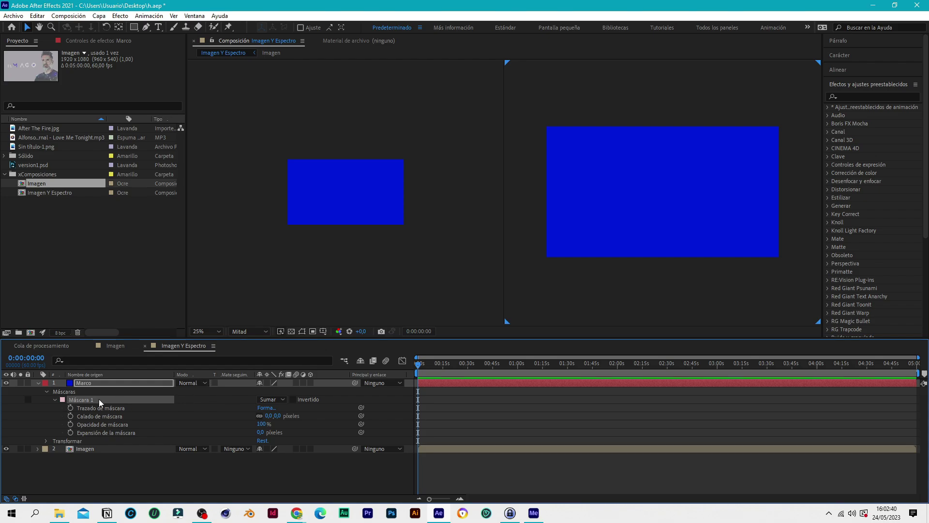
click(284, 403)
click(281, 431)
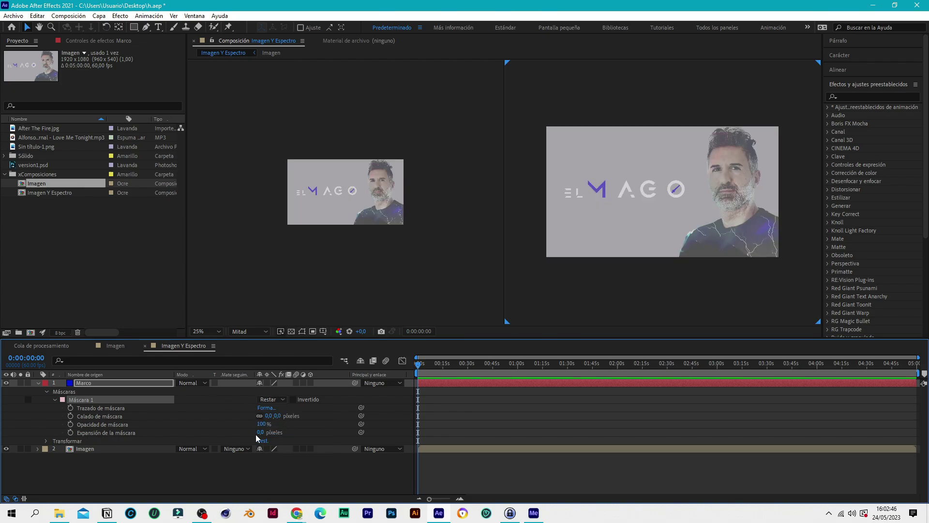
Set the Marco mask's expansion to -8 pixels to form a thin border, and collapse the layer's properties
click(260, 432)
text(-8)
key(Return)
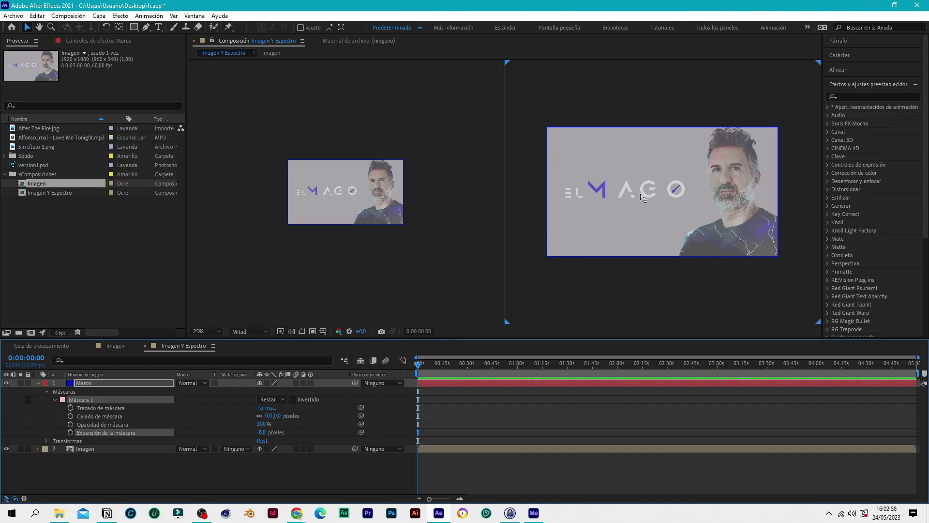
click(38, 383)
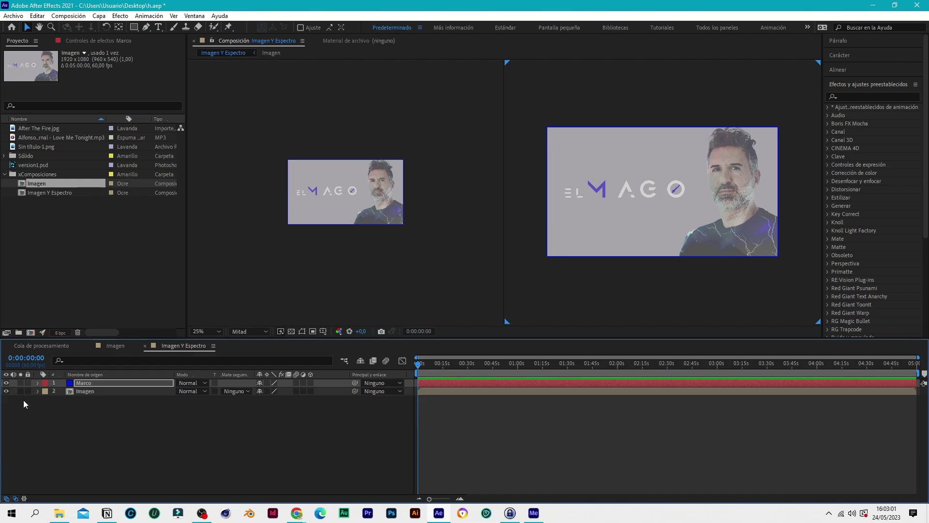
click(149, 425)
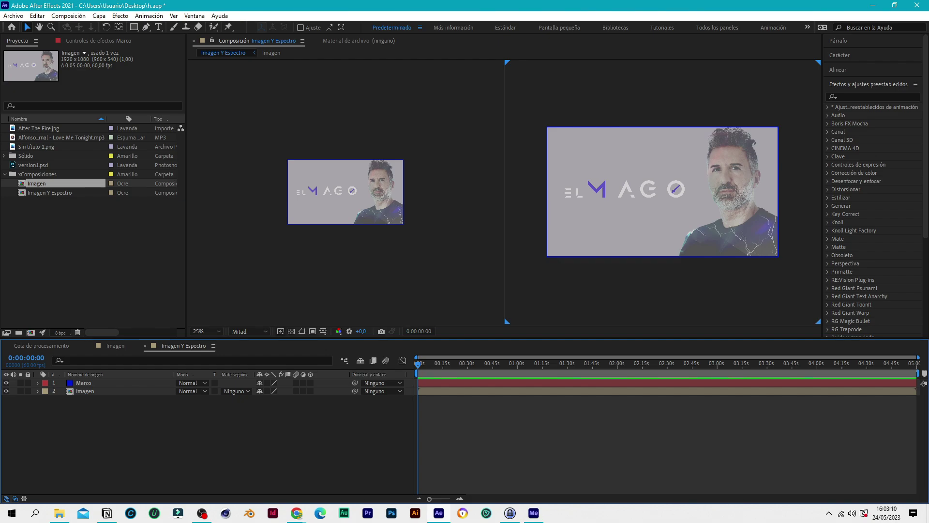
Create a 1920 x 1080 blue solid named Espectro above the Marco layer
right_click(149, 422)
mouse_move(215, 303)
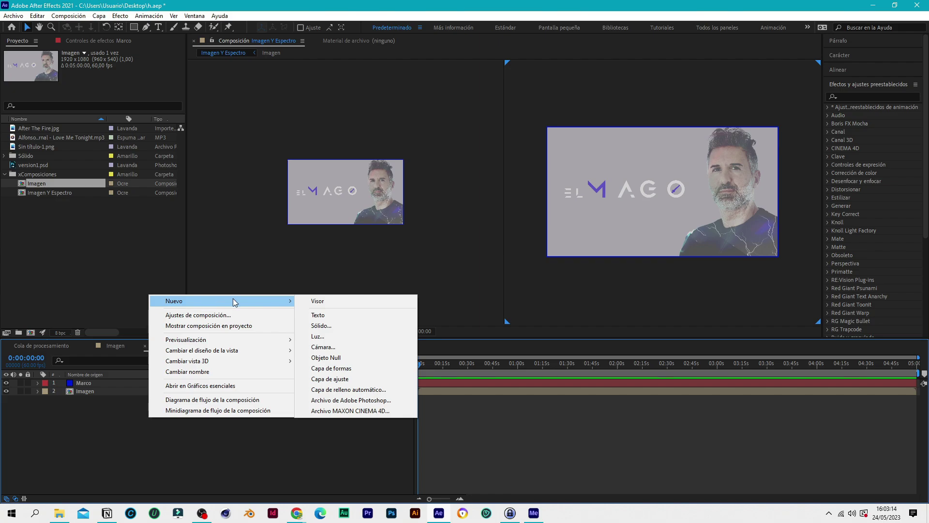
click(357, 327)
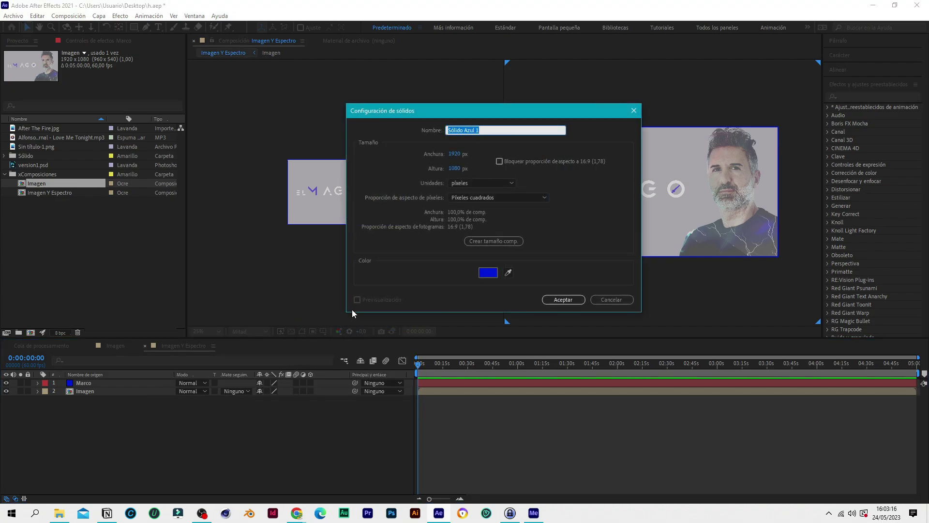
text(Espectro)
click(560, 300)
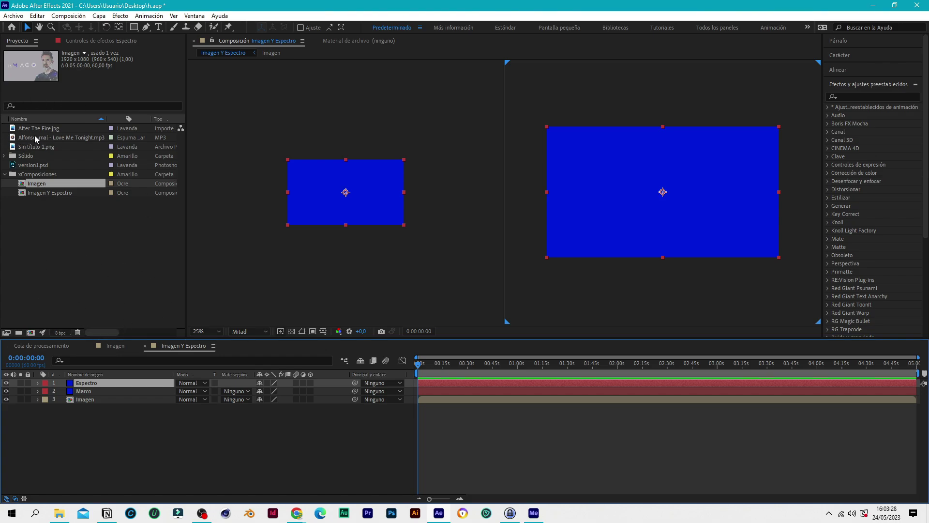
Create a composition from the Love Me Tonight MP3 and place it below all layers in the Imagen Y Espectro composition
drag(34, 136, 32, 335)
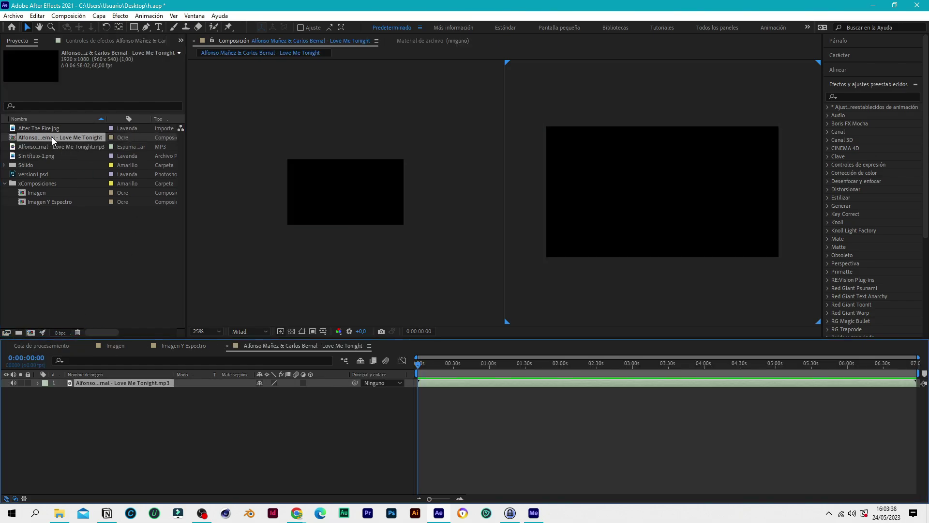
click(176, 347)
drag(49, 138, 92, 443)
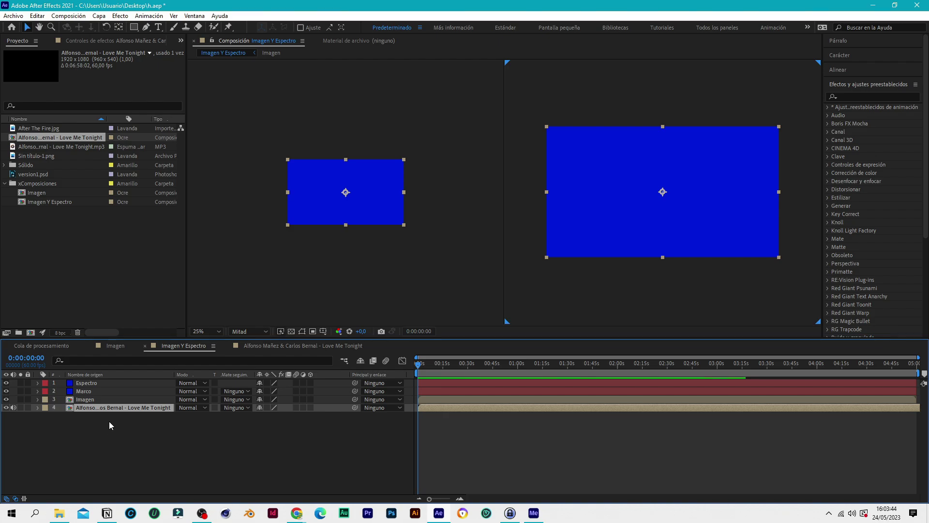
click(115, 432)
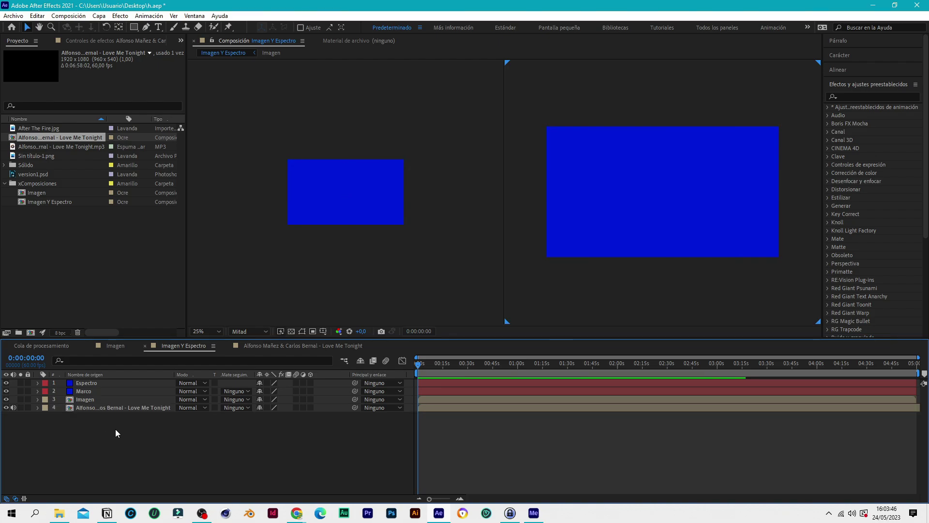
Maximize and restore the Effects and Presets panel, and toggle its display off and back on
click(107, 384)
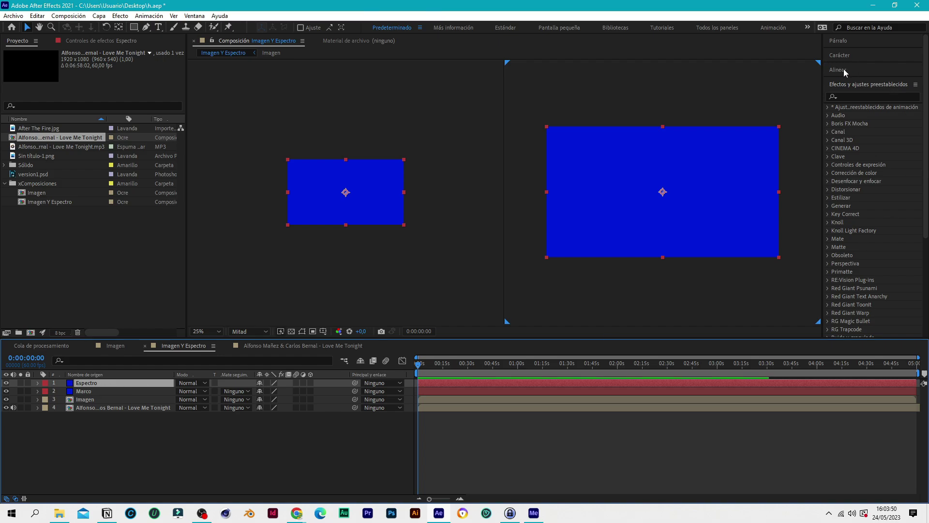
click(849, 84)
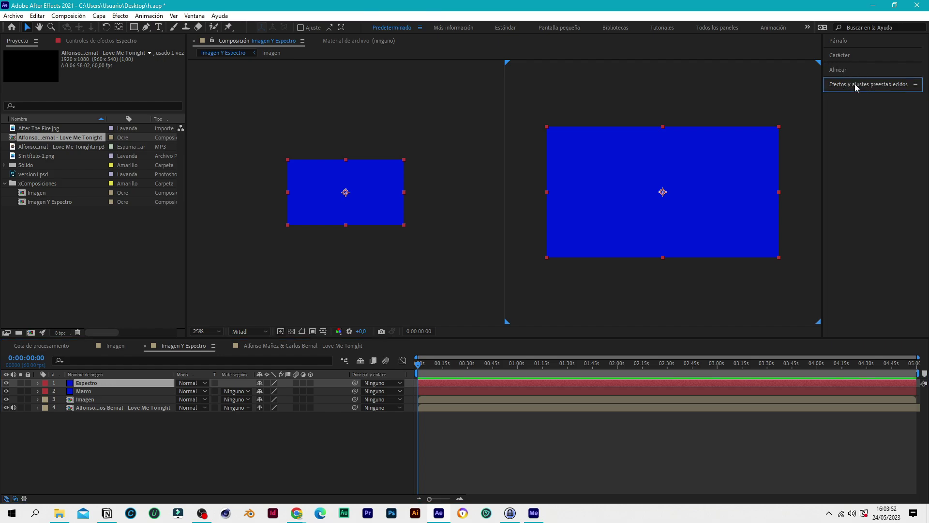
click(853, 86)
key(grave)
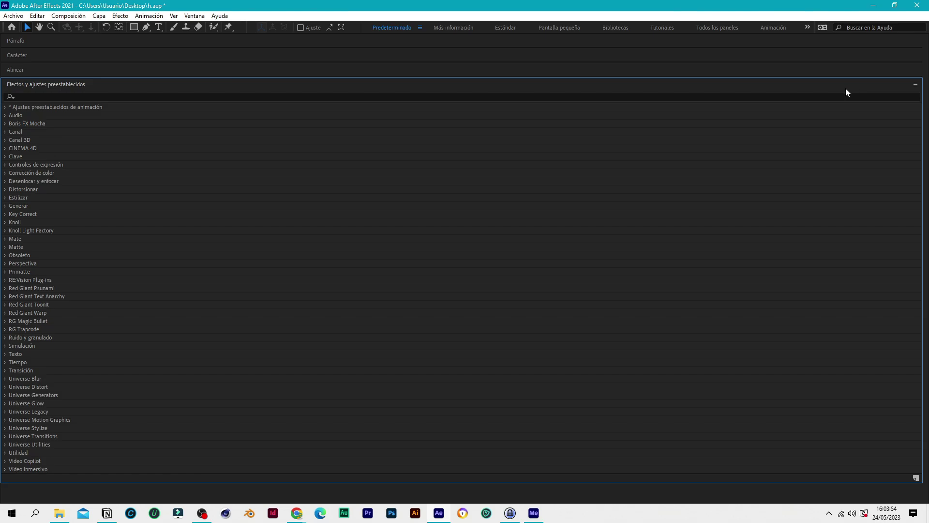
key(grave)
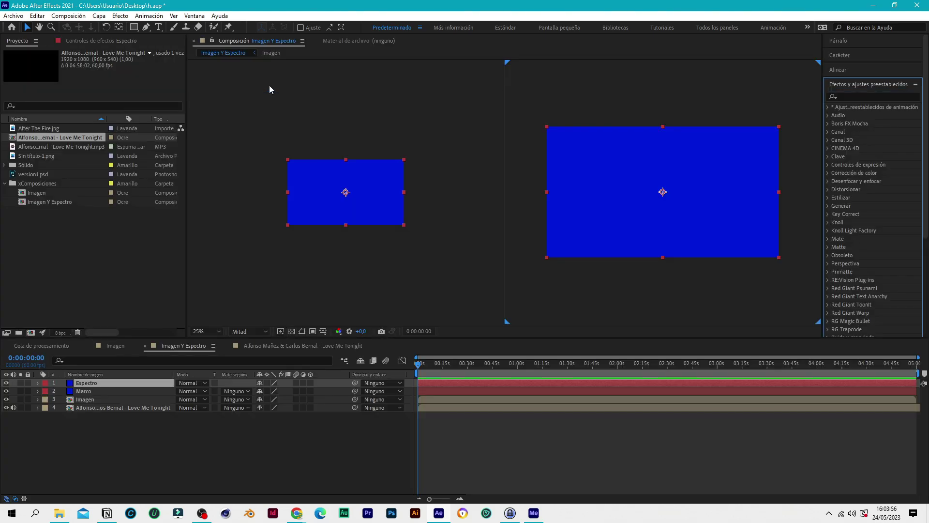
click(192, 18)
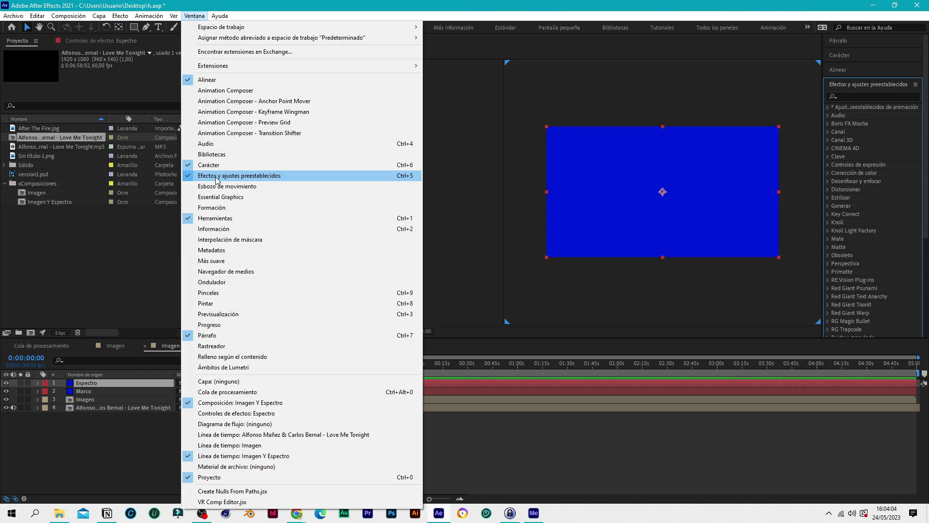
click(290, 176)
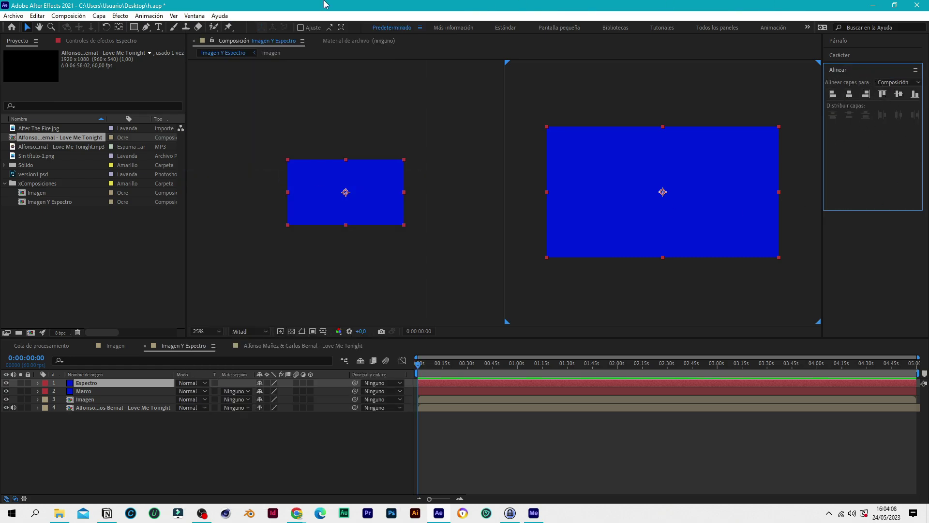
click(194, 15)
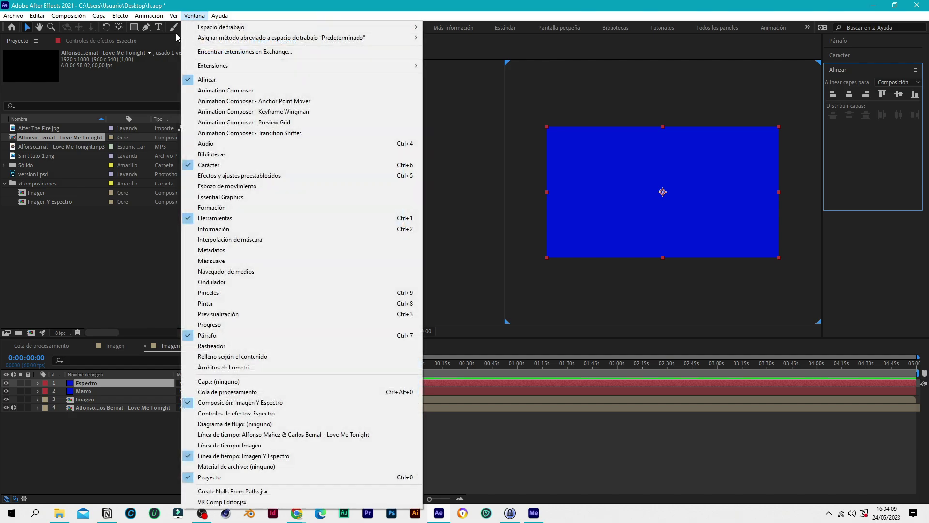
click(228, 175)
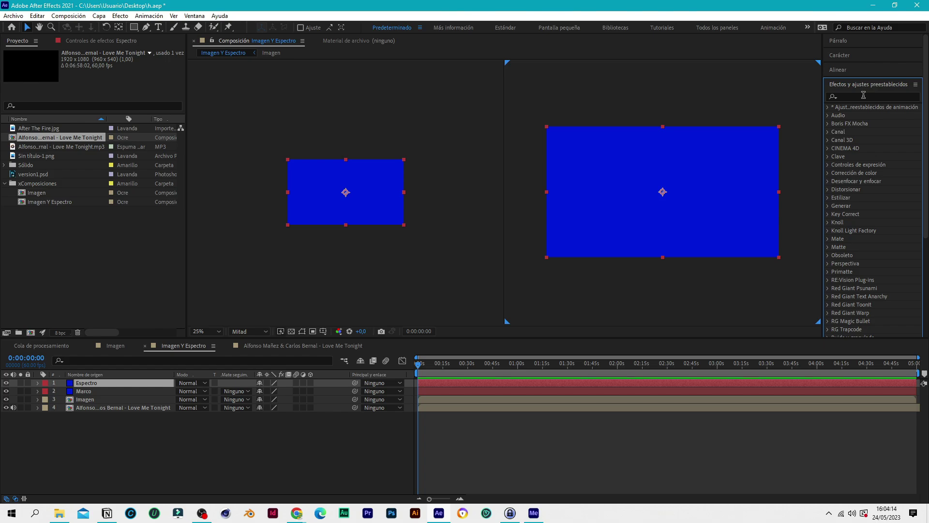
Find the Espectro de audio effect by searching for "espec" and apply it to the Espectro layer
click(863, 95)
text(espec)
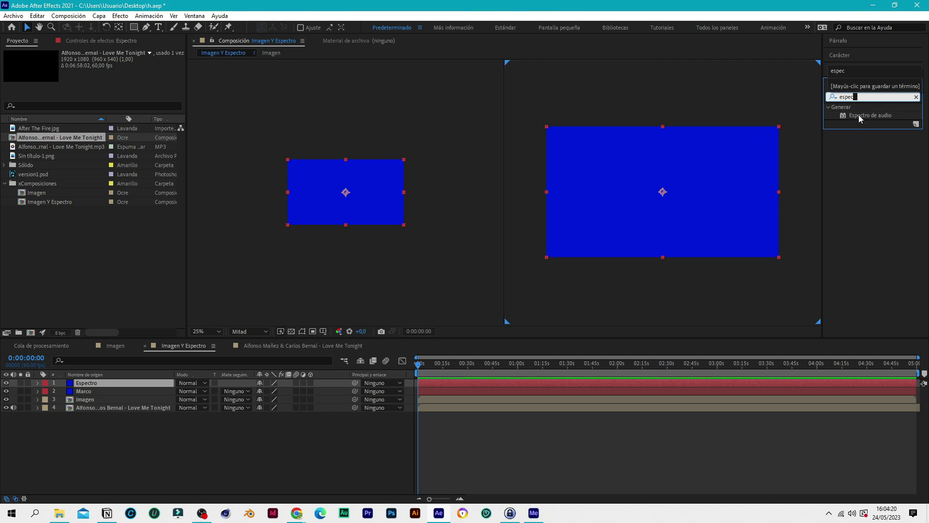
drag(864, 115, 92, 386)
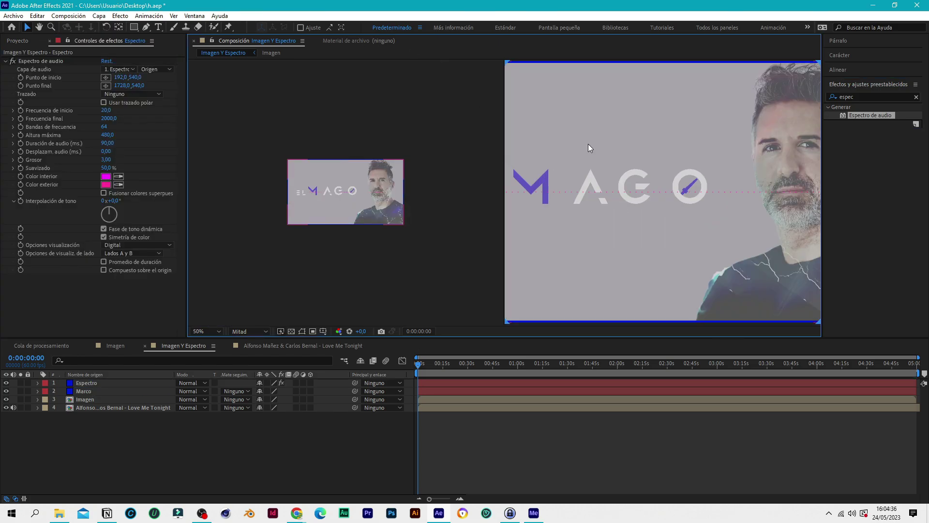
Set the Espectro de audio effect's audio layer to the Love Me Tonight composition
key(h)
drag(577, 121, 671, 108)
key(v)
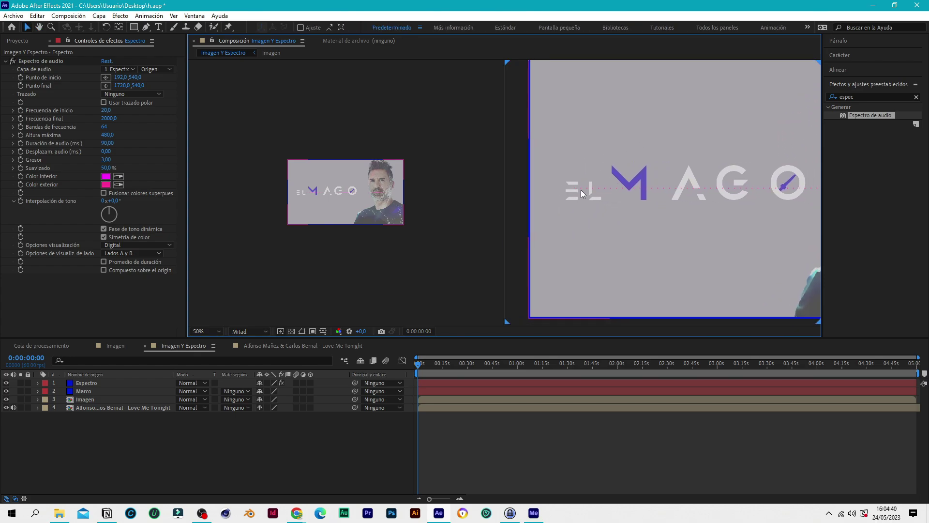
mouse_move(418, 364)
mouse_down()
mouse_move(726, 360)
mouse_move(406, 361)
mouse_up()
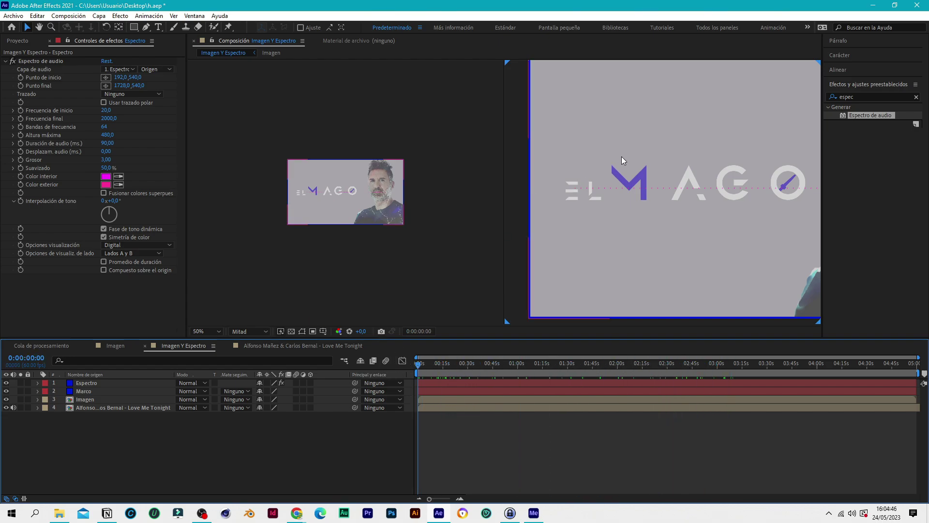
scroll(622, 156, down, 2)
key(space)
drag(642, 175, 593, 179)
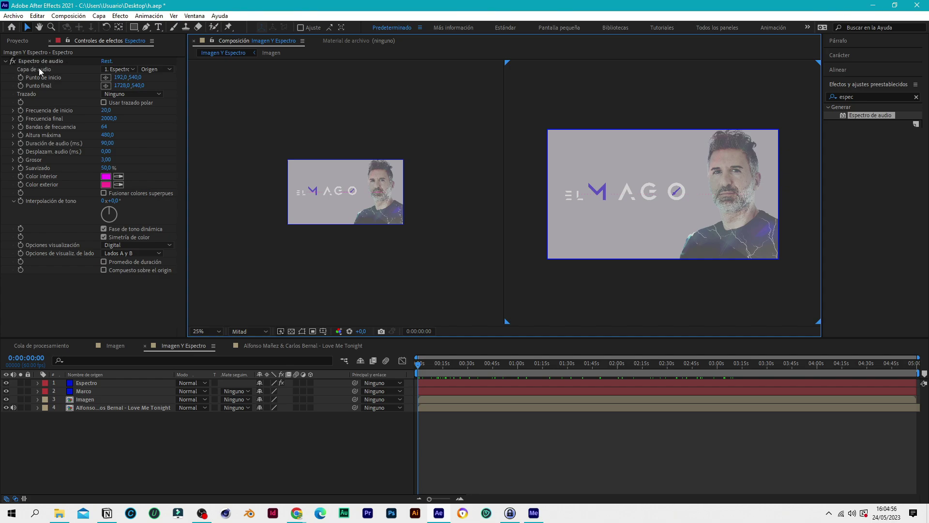
click(134, 69)
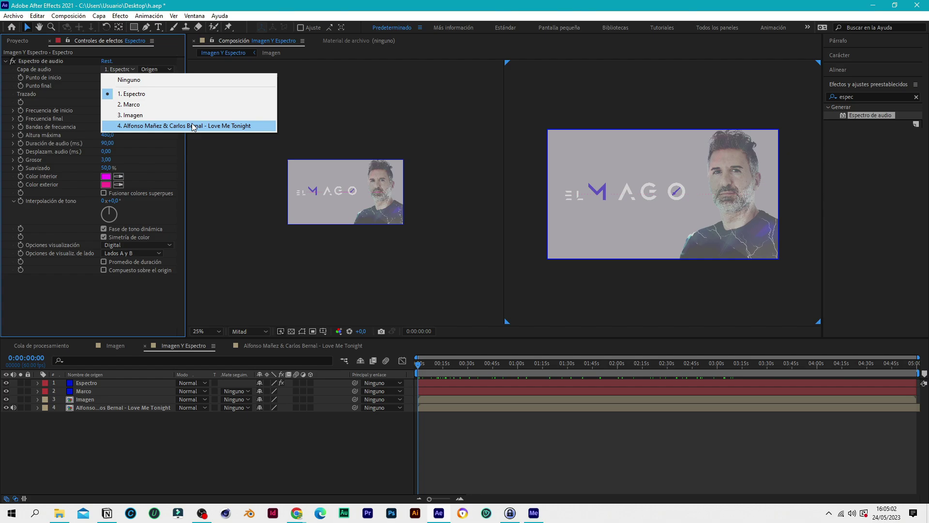
click(135, 127)
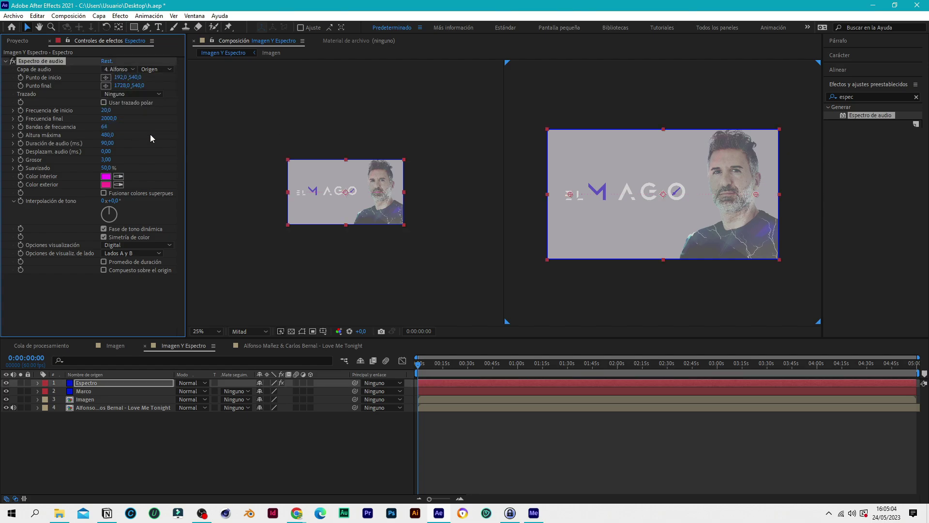
Move the current time to 0:00:42:46 and examine how the audio spectrum displays over the logo
drag(419, 364, 475, 366)
scroll(624, 194, up, 2)
drag(571, 208, 668, 204)
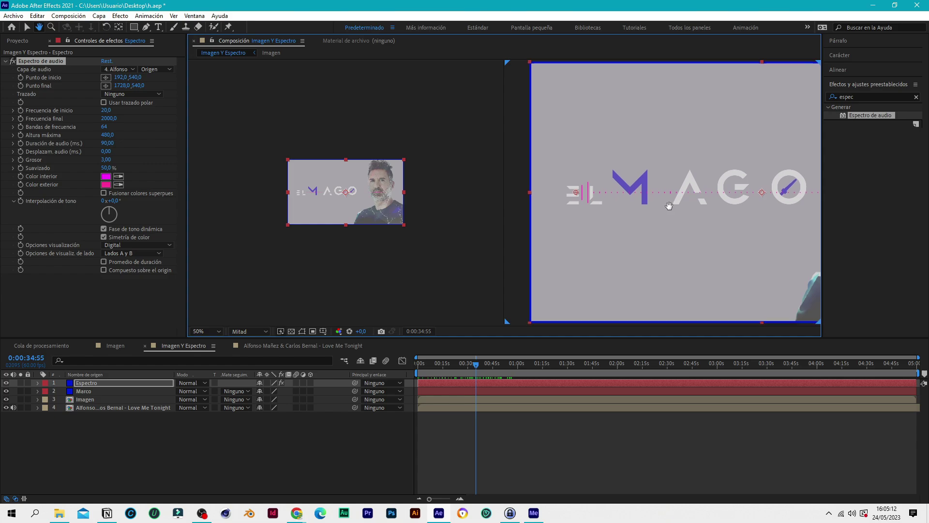
mouse_move(477, 369)
mouse_down()
mouse_move(612, 355)
mouse_move(406, 358)
mouse_move(545, 359)
mouse_move(489, 360)
mouse_up()
scroll(640, 141, down, 2)
key(h)
drag(659, 169, 612, 175)
key(v)
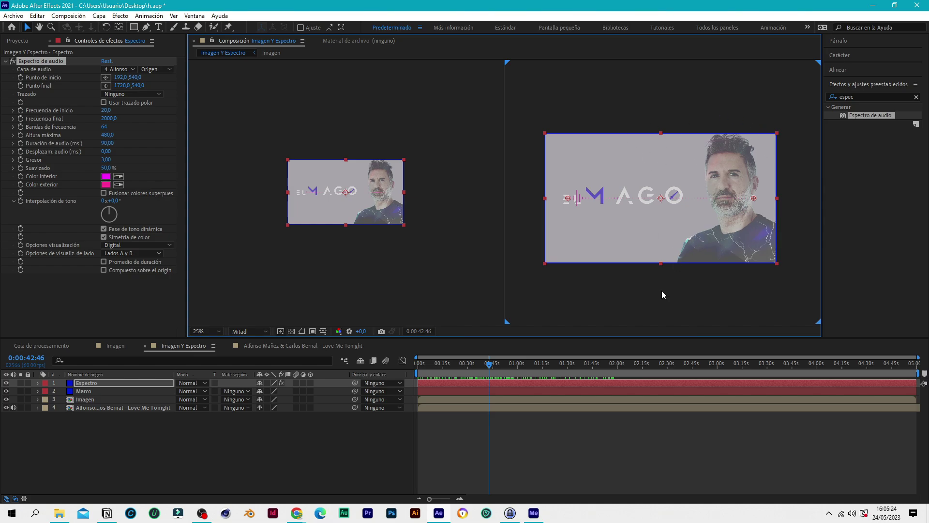
click(639, 307)
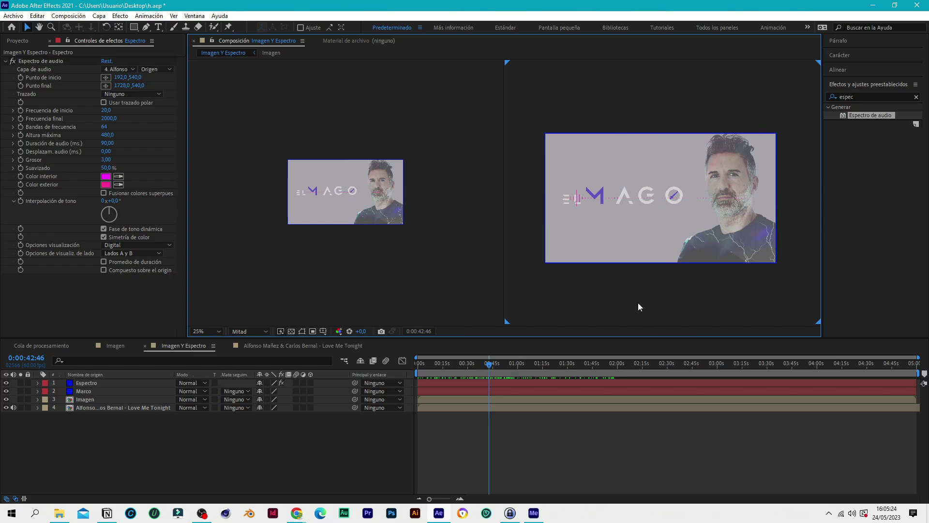
Set the audio spectrum's interior and exterior colors to the blue sampled from the Espectro layer's color swatch
right_click(596, 305)
click(576, 295)
click(119, 177)
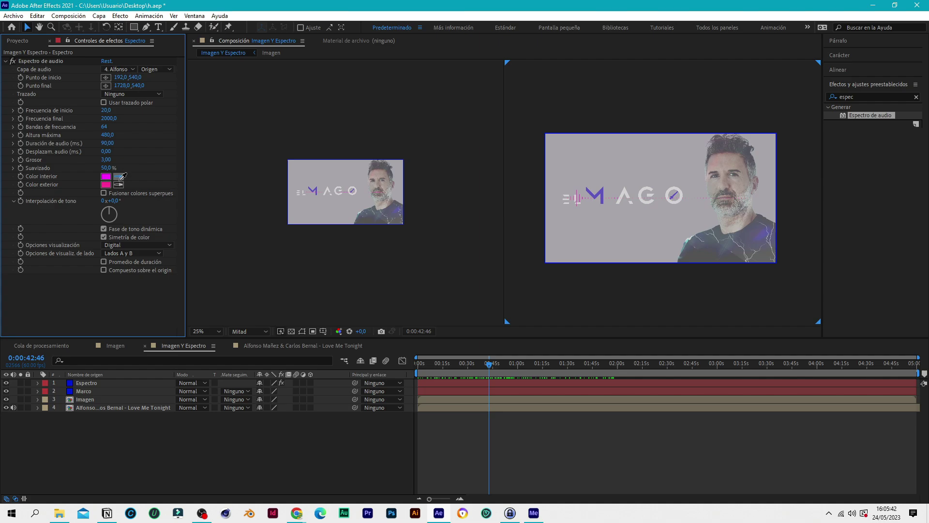
click(71, 386)
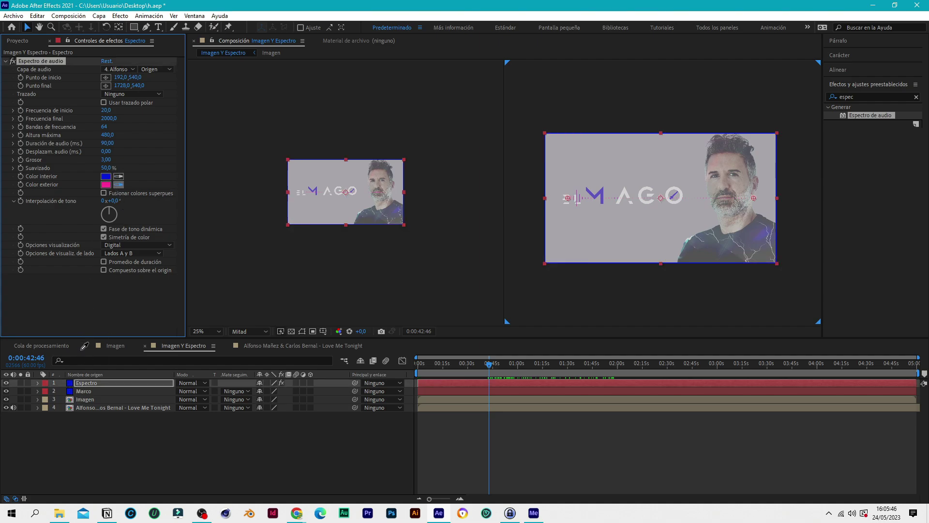
click(71, 384)
Set the audio spectrum's start frequency to 10, end frequency to 200 and frequency bands to 100
click(107, 110)
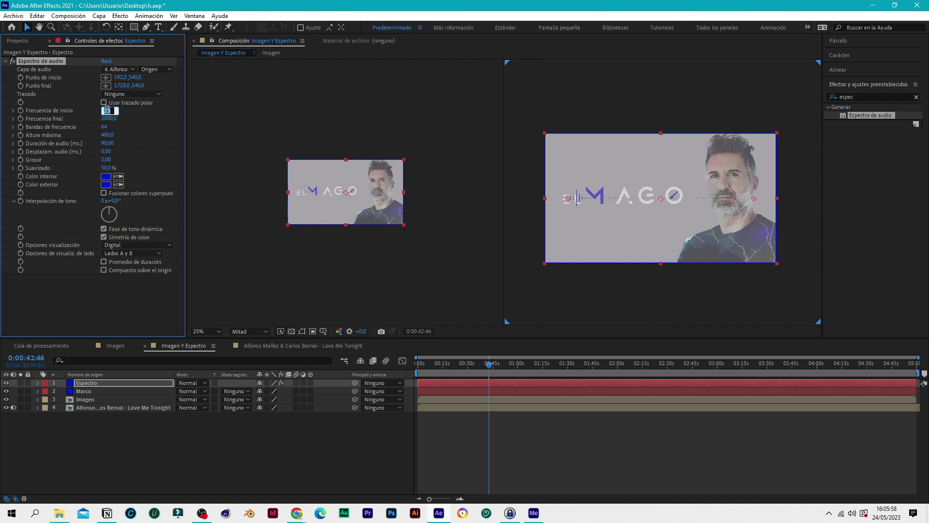
text(10)
click(109, 119)
text(200)
click(107, 128)
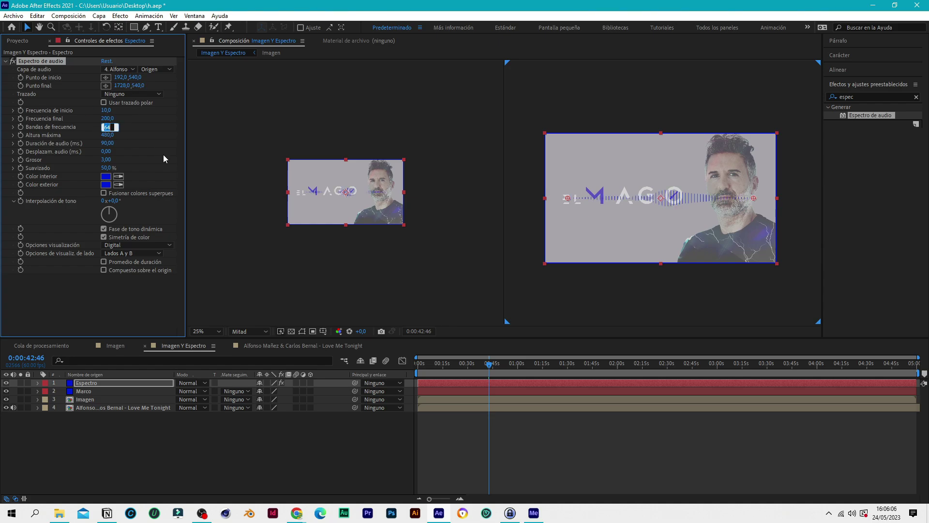
text(100)
Set the audio spectrum's maximum height to 1600 and its audio duration to 115 ms
key(Tab)
text(160)
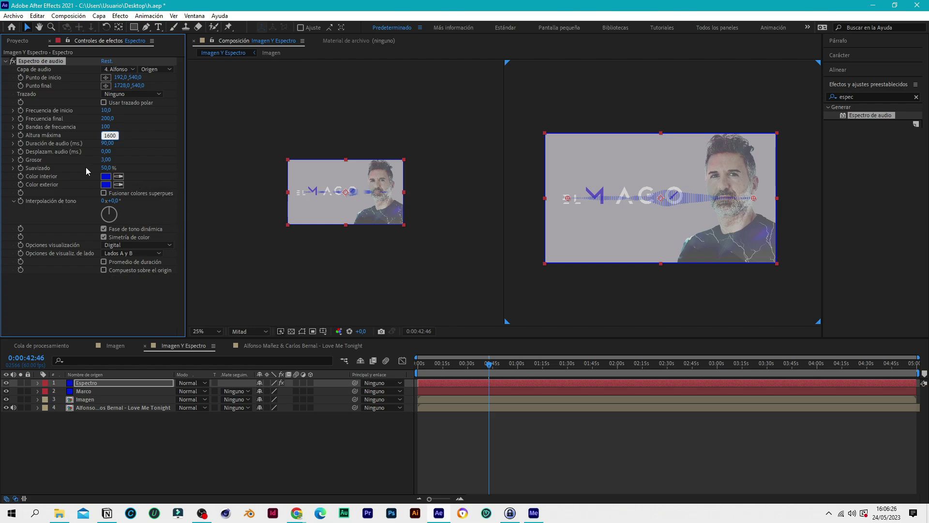
click(108, 144)
text(115)
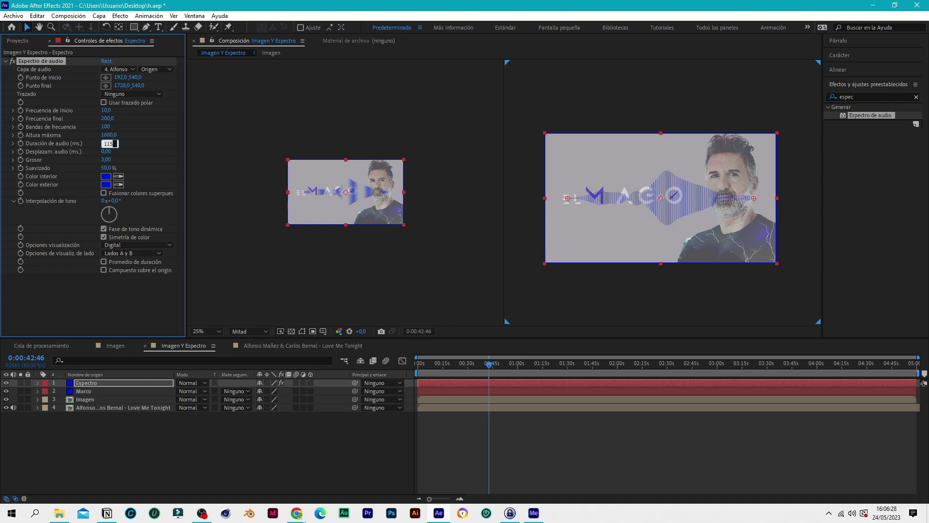
Set the audio spectrum's thickness to 10 and its softness to 0%
click(107, 161)
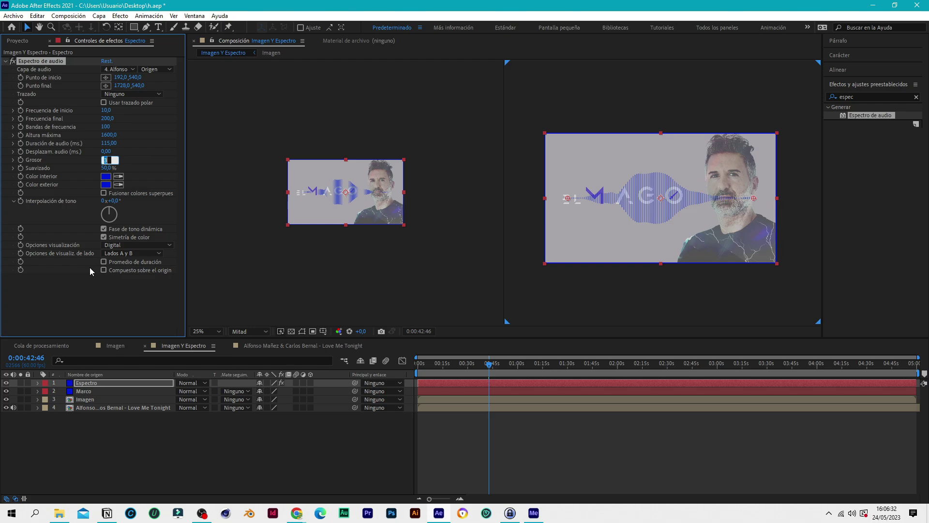
text(10)
click(108, 168)
text(0)
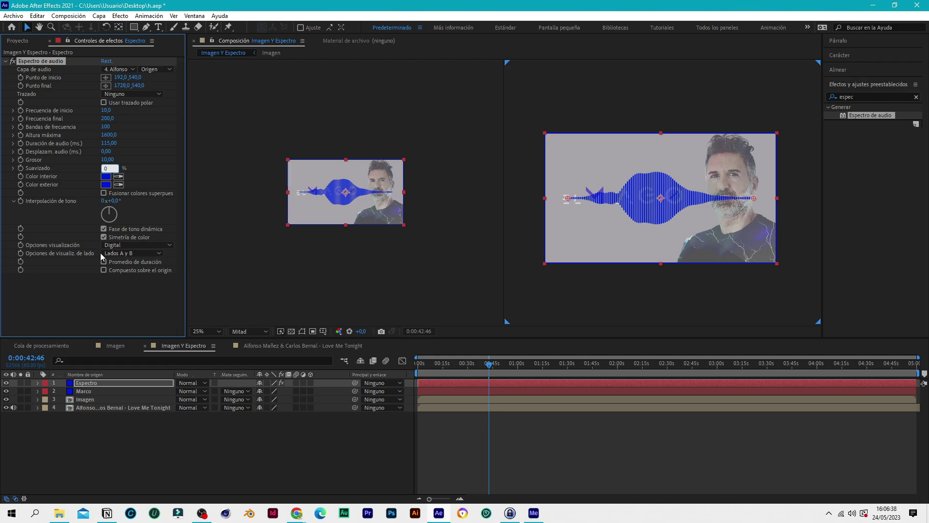
click(90, 289)
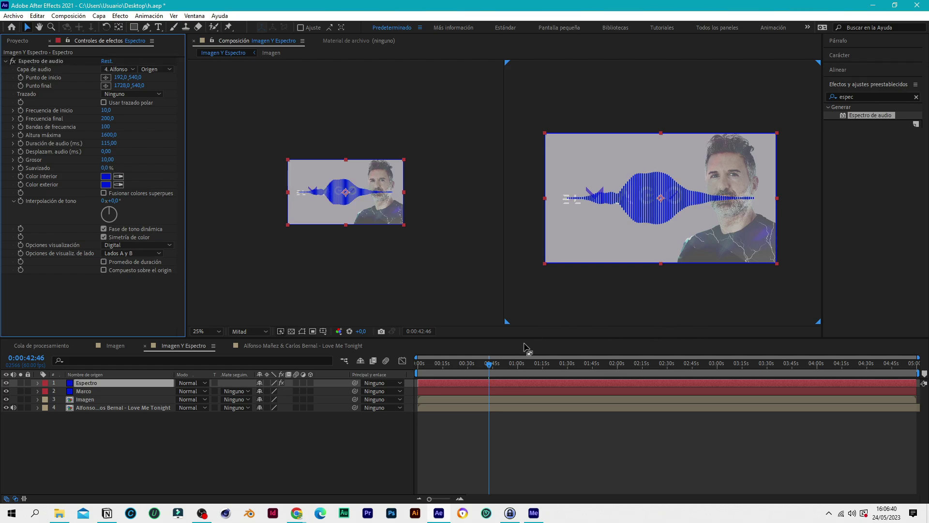
Display only Lado A of the audio spectrum and preview it at 0:01:15:57
drag(490, 367, 422, 384)
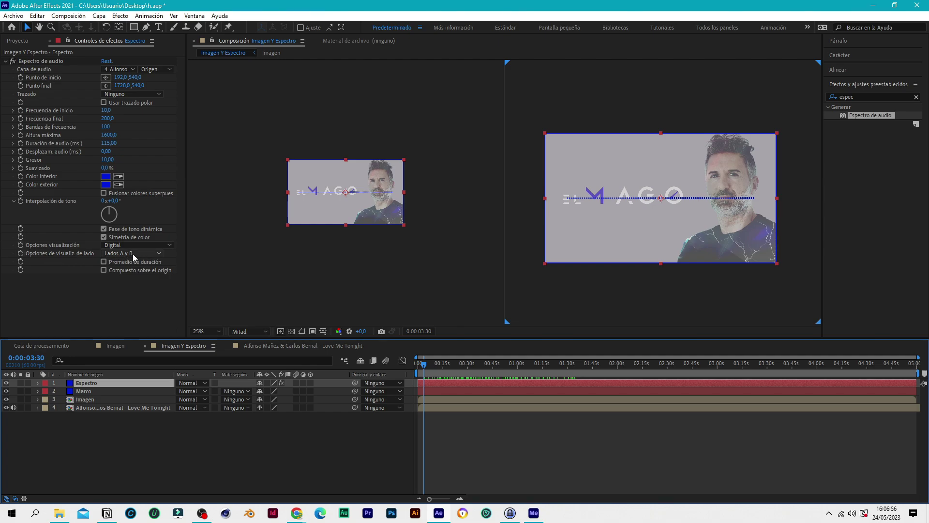
click(161, 253)
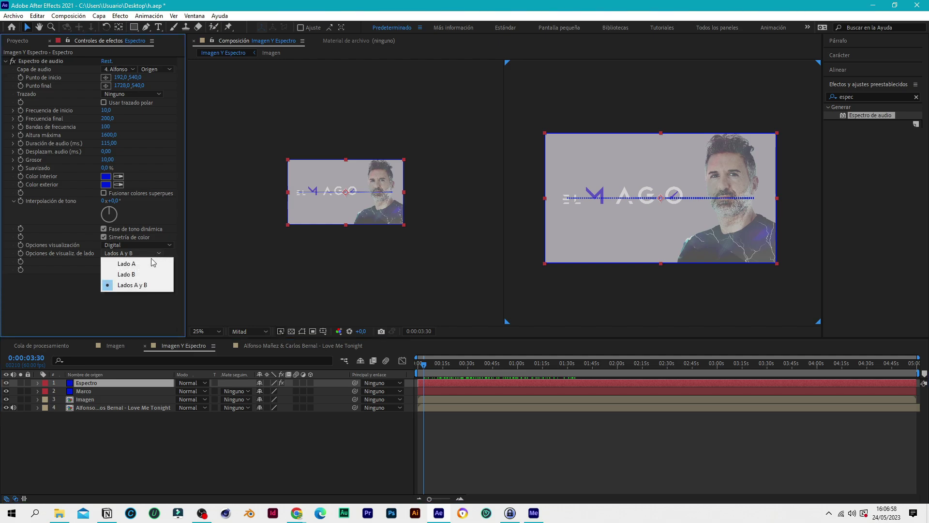
click(127, 264)
click(426, 368)
drag(426, 367, 545, 365)
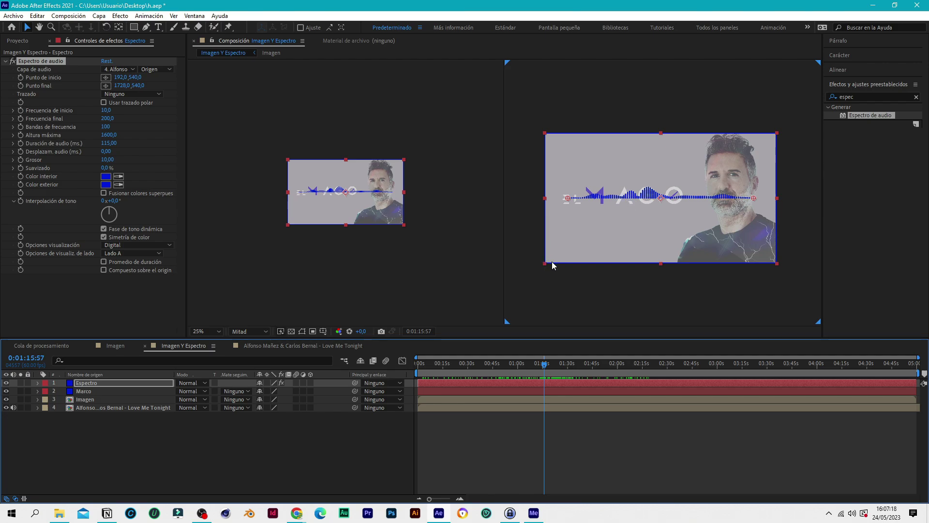
Set the Espectro layer's vertical position to 1080 and check the spectrum at 0:00:35:13
click(90, 384)
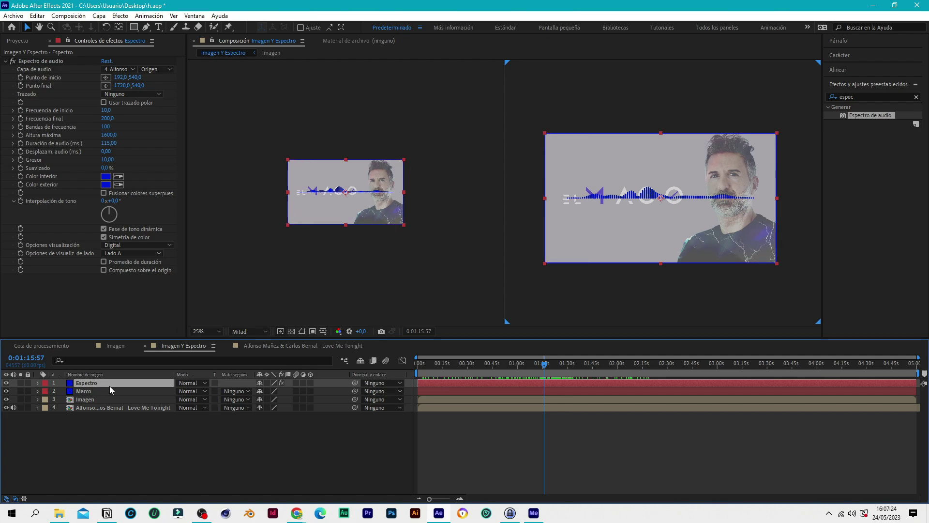
key(p)
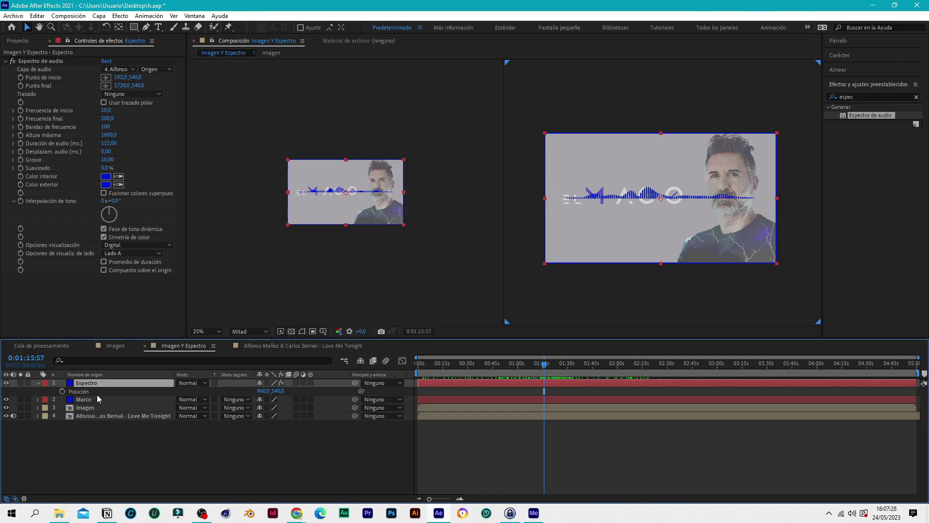
drag(262, 391, 260, 399)
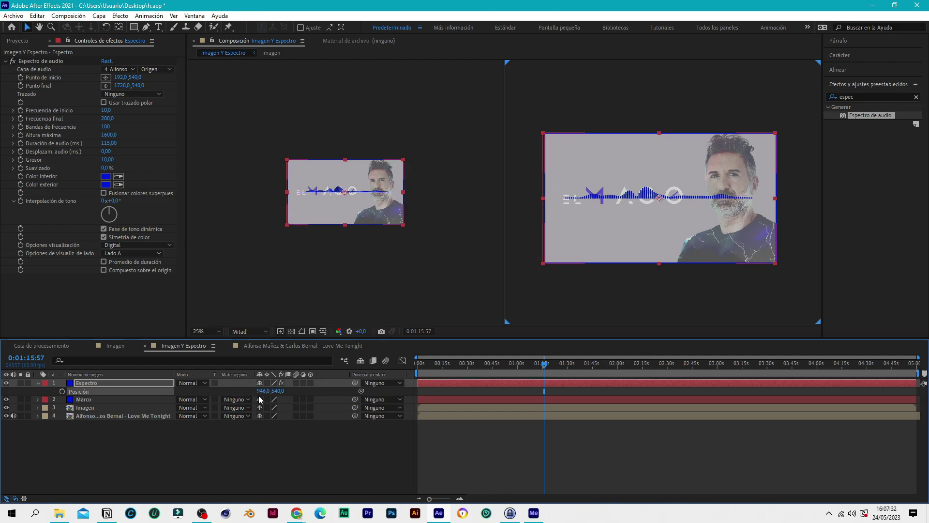
key(ctrl+z)
drag(278, 392, 372, 386)
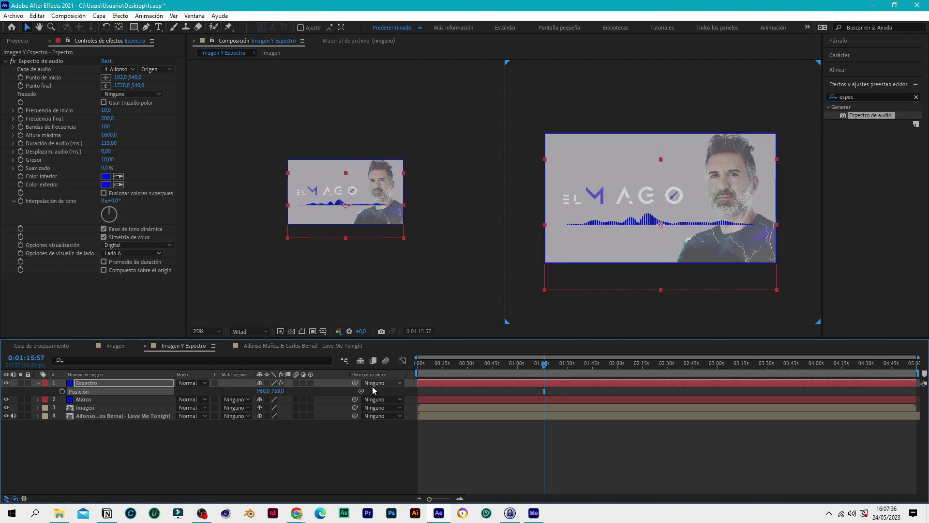
drag(283, 391, 420, 393)
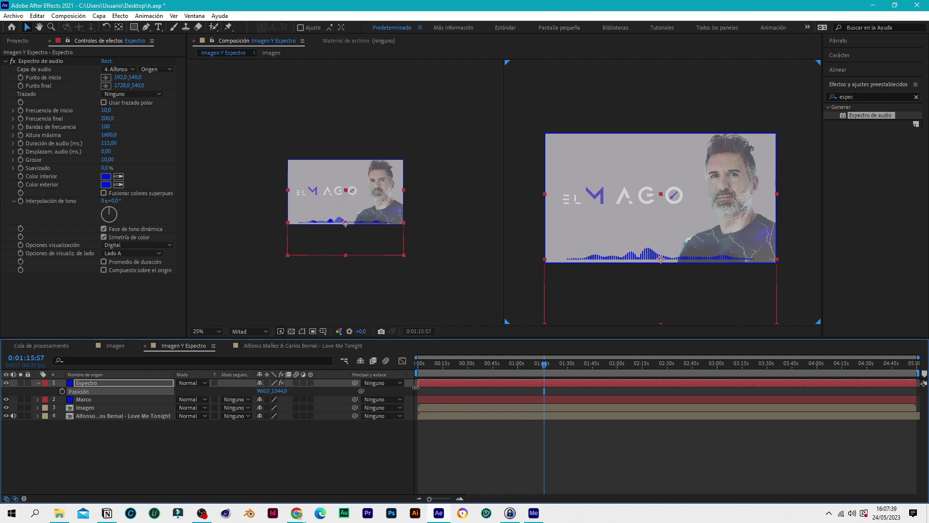
click(278, 392)
text(1080)
key(Return)
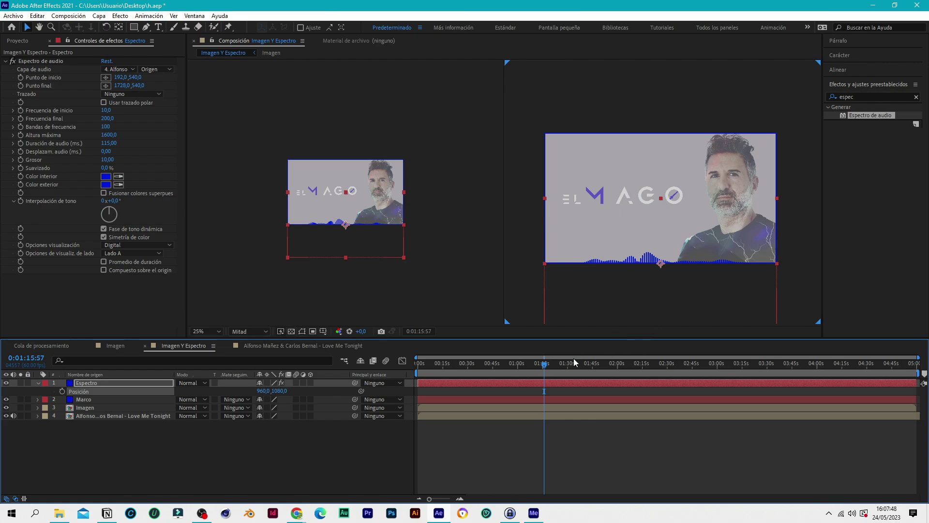
drag(542, 368, 476, 361)
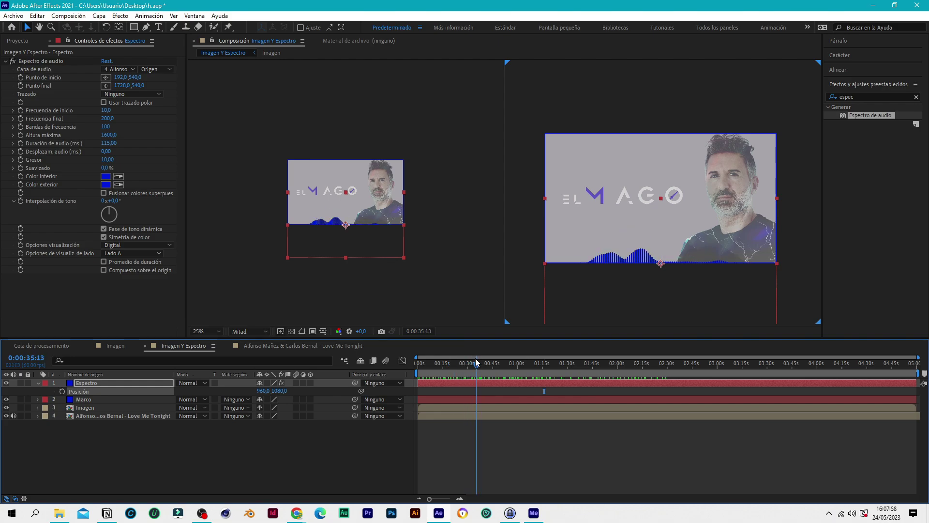
click(35, 382)
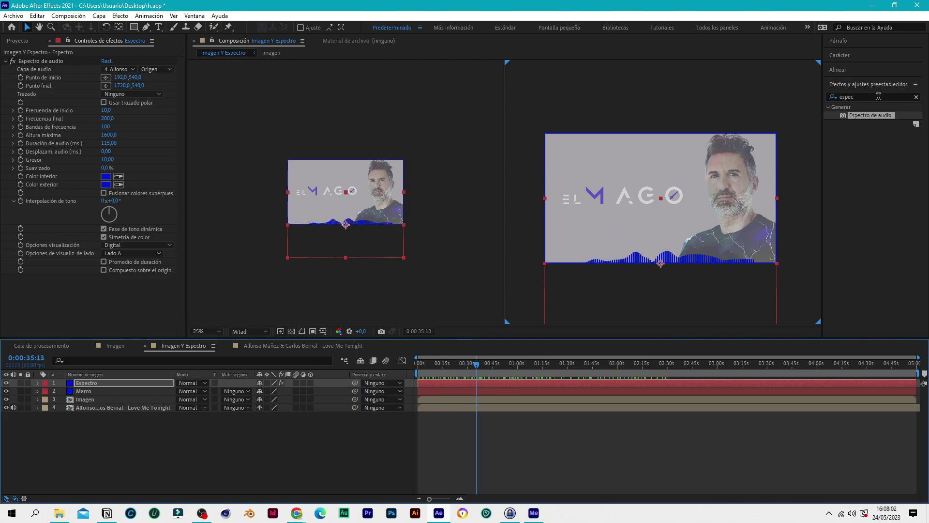
Find the Espejo effect by searching for "espej" and apply it to the Espectro layer
drag(864, 97, 813, 97)
text(espe)
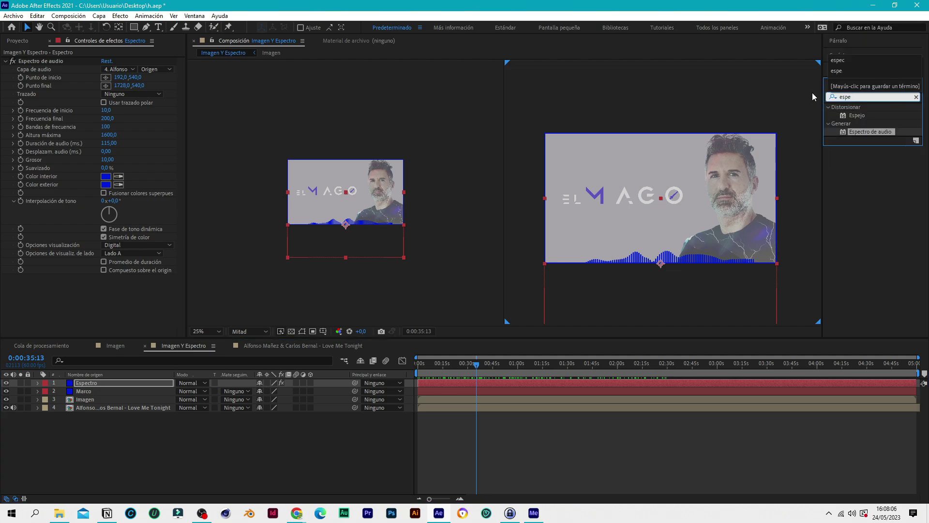
text(j)
drag(859, 114, 93, 382)
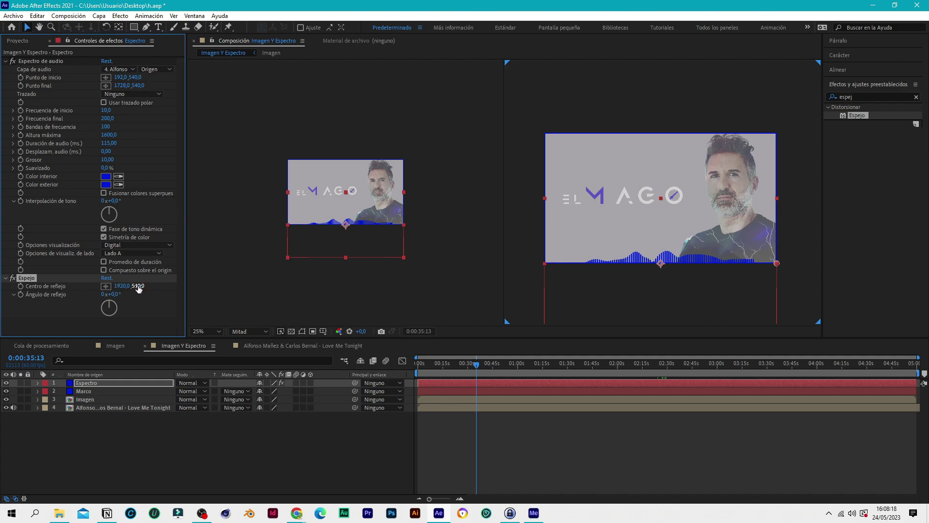
Set the Espejo effect's horizontal reflection center to 960 and check the mirrored spectrum at 0:00:46:16
drag(139, 287, 114, 288)
key(ctrl+z)
drag(121, 287, 68, 287)
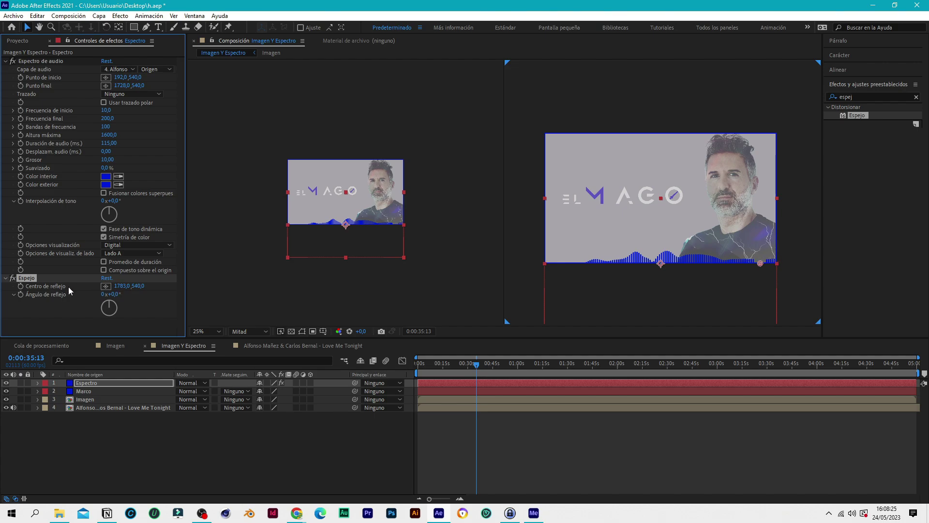
click(120, 286)
text(95)
text(60)
key(Return)
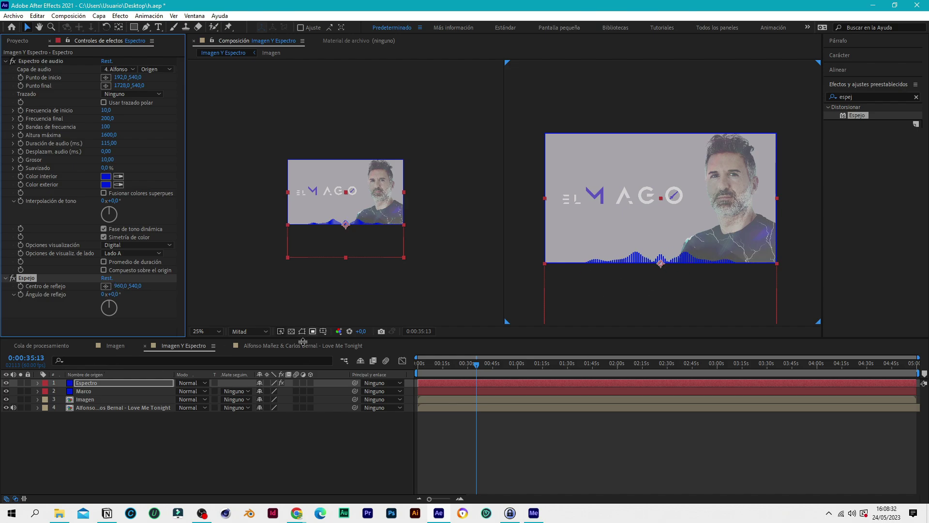
mouse_move(478, 364)
mouse_down()
mouse_move(542, 363)
mouse_move(417, 363)
mouse_move(494, 364)
mouse_up()
Set the Espectro layer's opacity to 60% and move the current time to 0:00:27:56
click(86, 384)
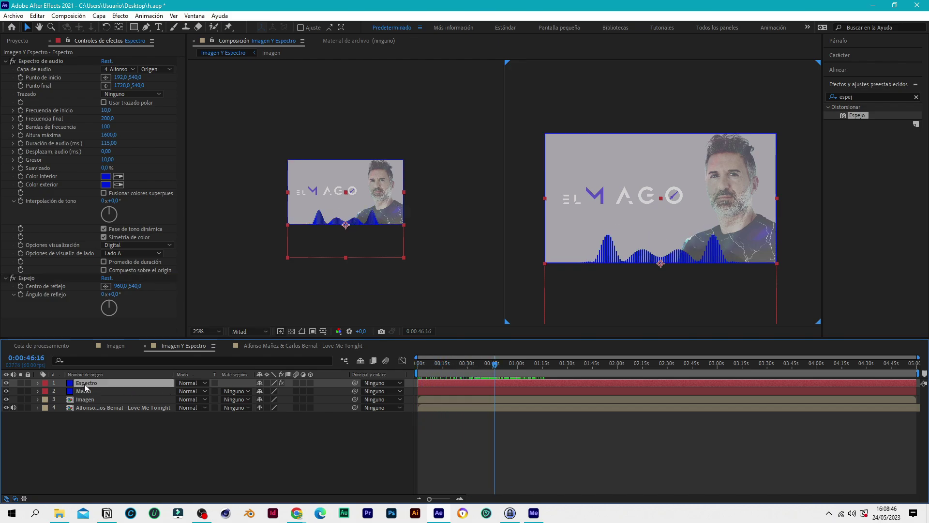
key(p)
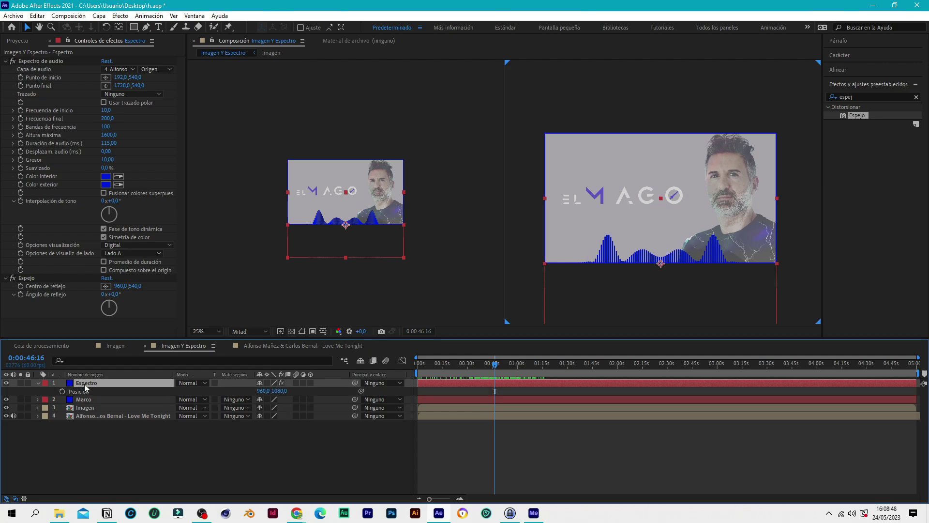
key(t)
click(262, 392)
text(50)
key(Return)
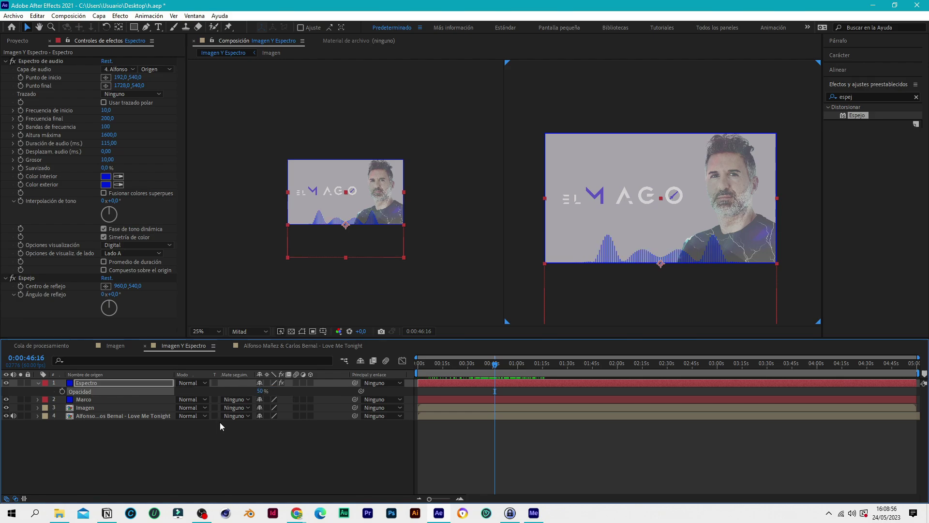
click(259, 392)
key(Return)
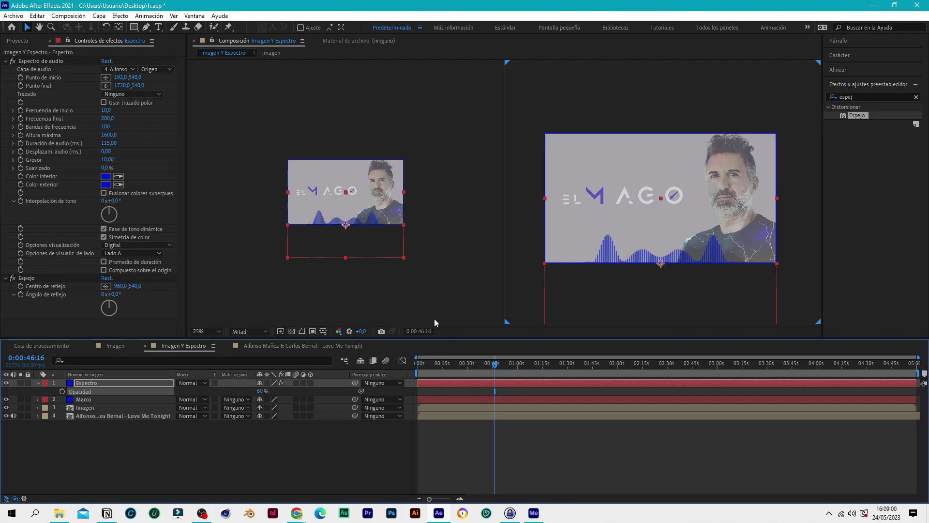
mouse_move(470, 365)
mouse_down()
mouse_move(426, 365)
mouse_move(552, 368)
mouse_move(473, 366)
mouse_up()
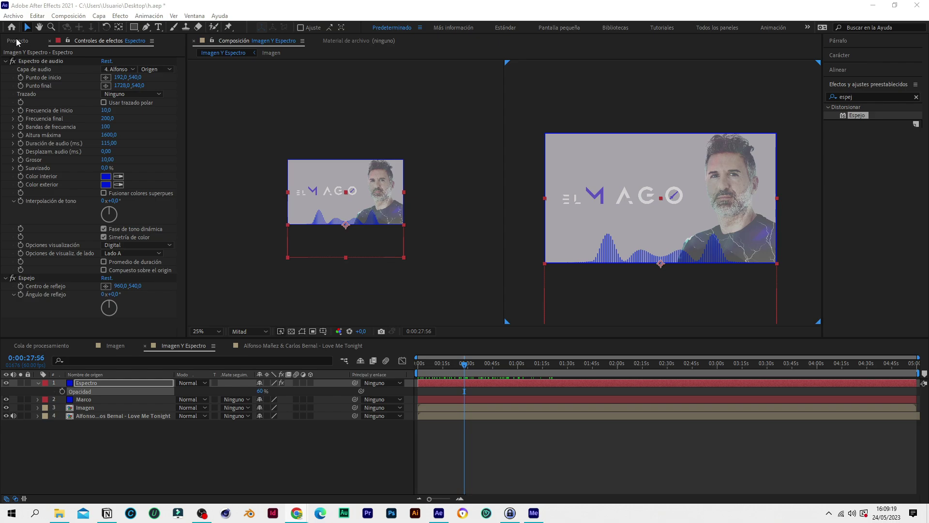
Create a new composition named Texto inside the xComposiciones folder
click(17, 42)
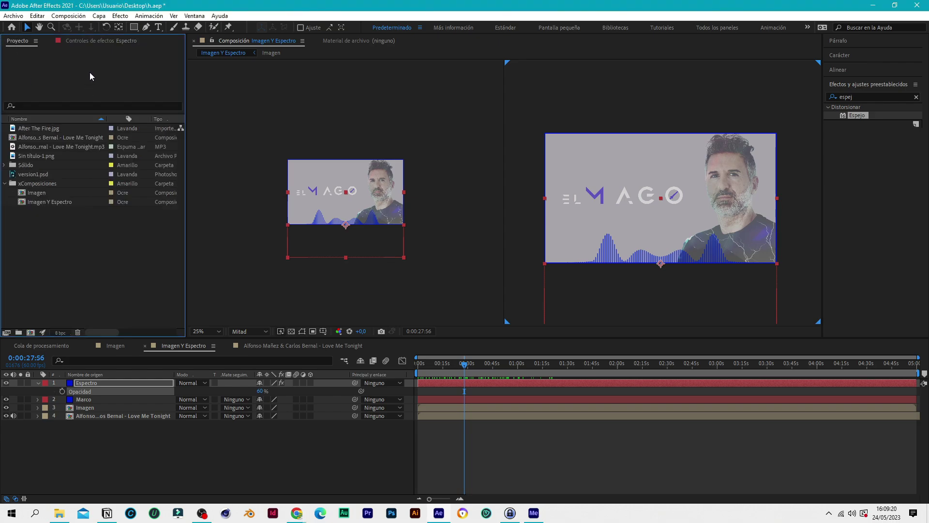
click(44, 182)
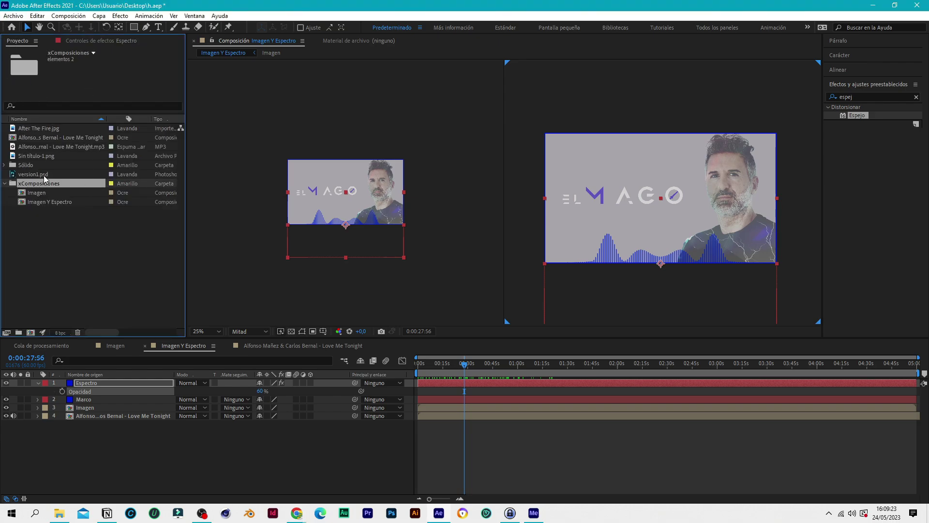
click(70, 16)
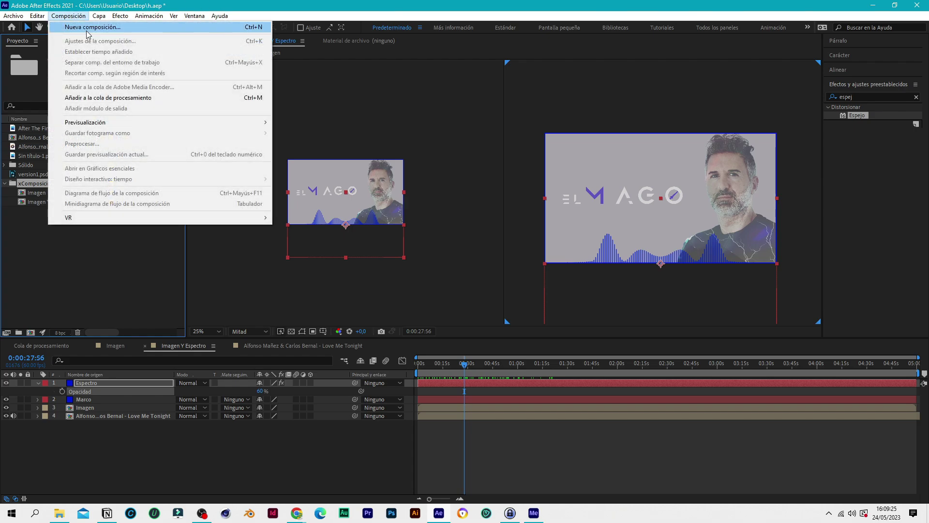
click(90, 29)
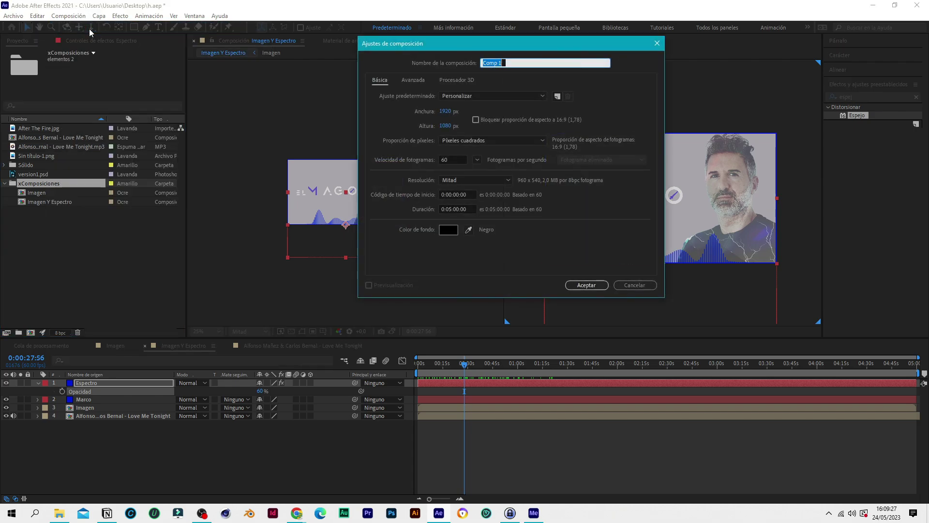
text(Te)
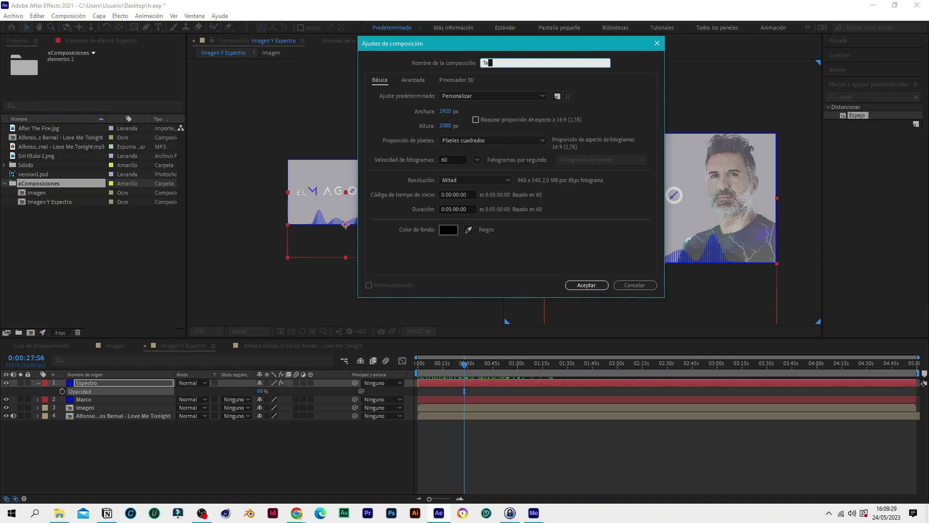
text(xto)
click(595, 286)
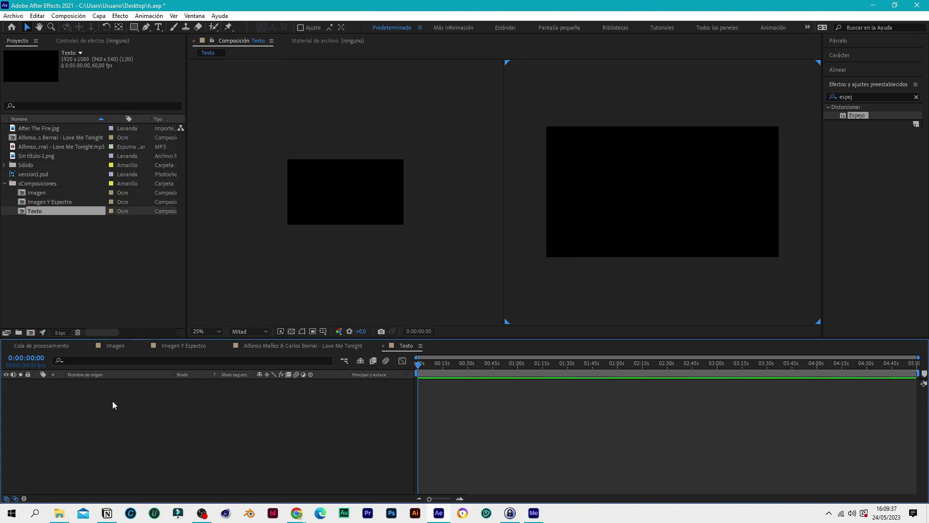
Add a text layer reading "Comenzamos pronto" to the Texto composition
right_click(99, 396)
mouse_move(157, 281)
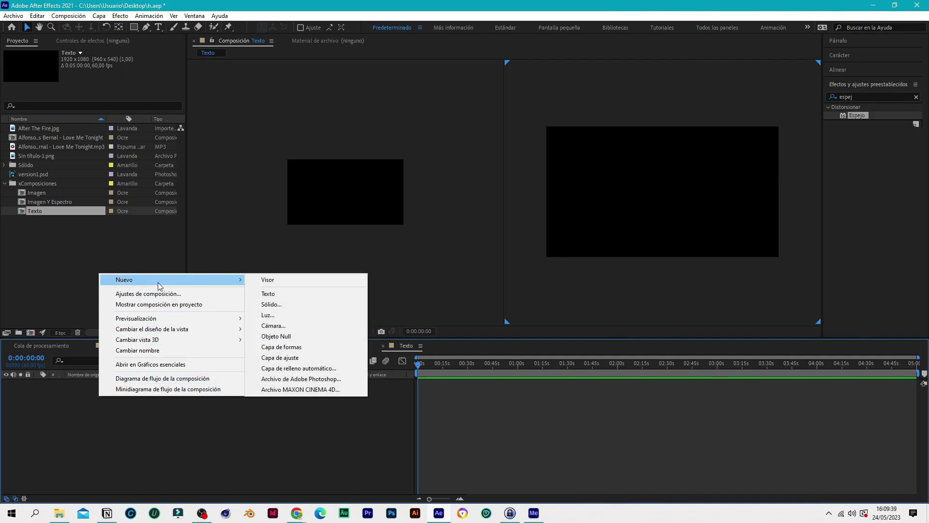
click(298, 294)
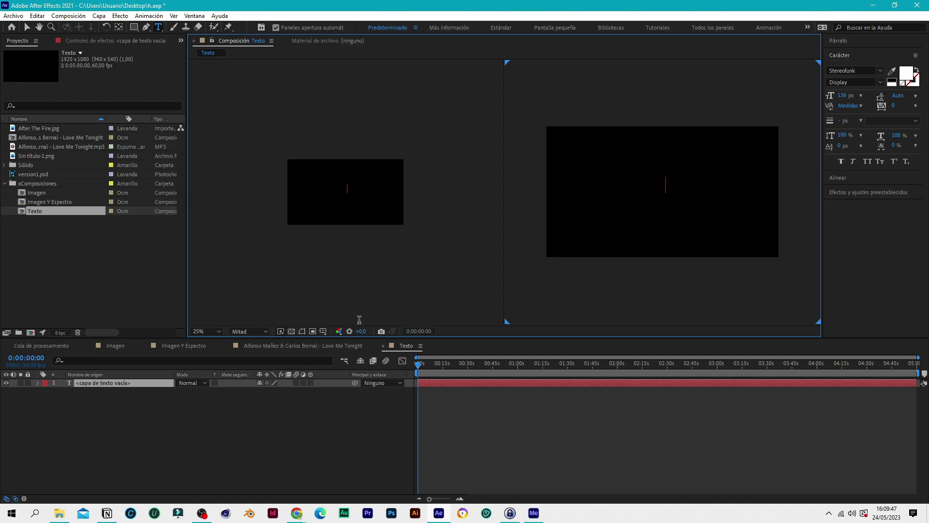
text(Comenzamos pronto)
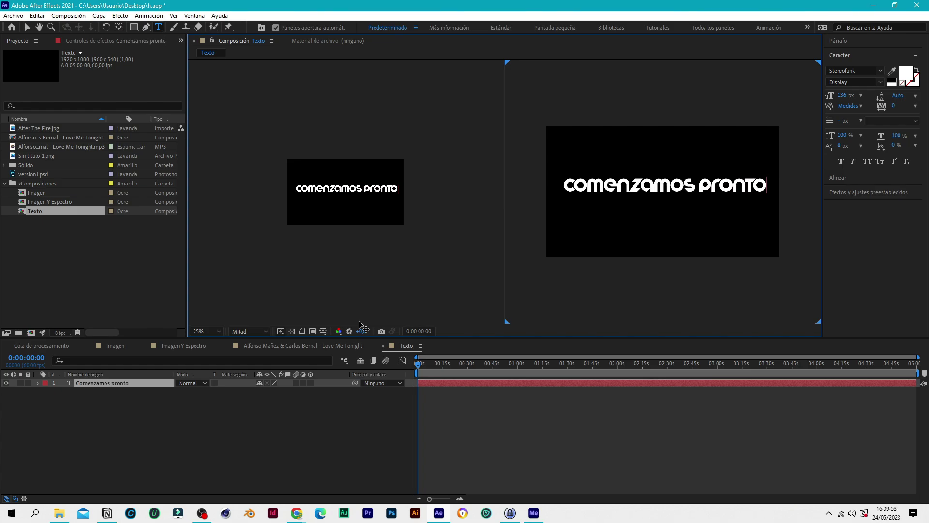
Put the word "pronto" on a second line of the text and add an ellipsis after it
key(BackSpace)
key(BackSpace)
key(BackSpace)
key(BackSpace)
key(BackSpace)
key(BackSpace)
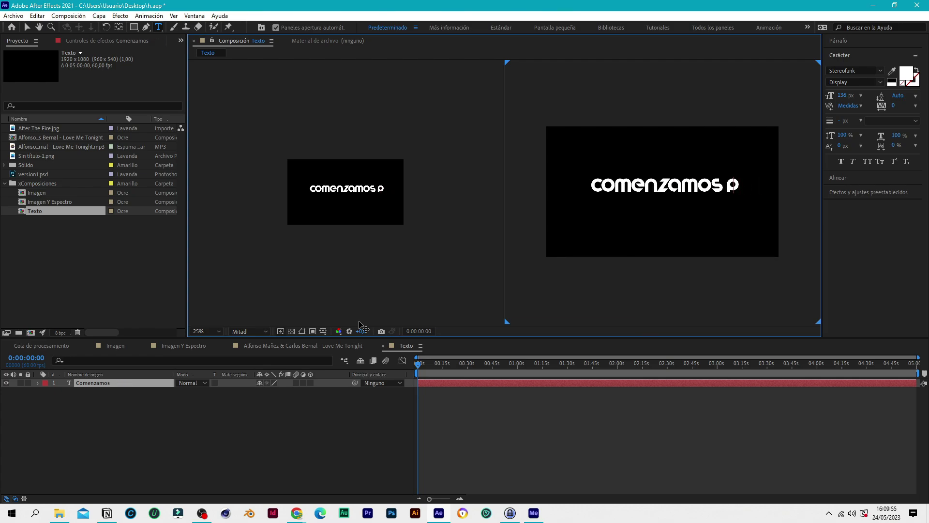
key(Return)
text(pronto)
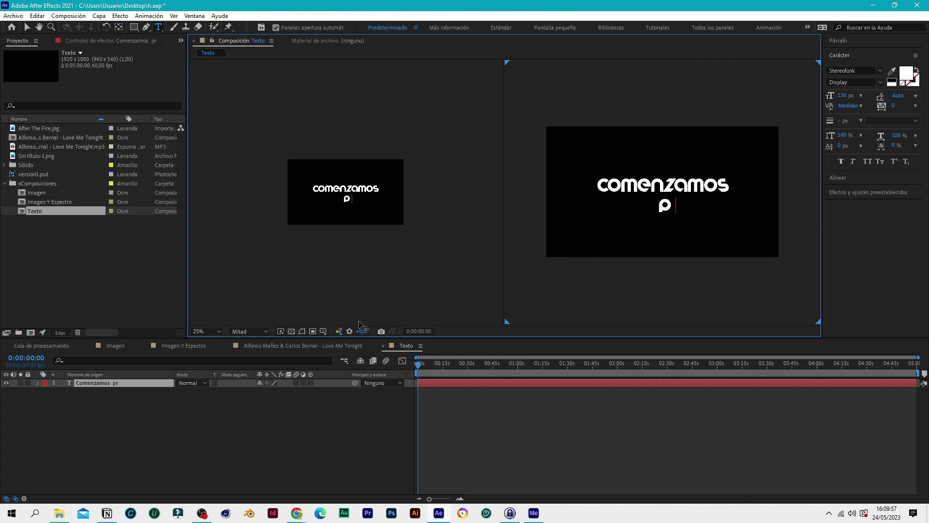
text(...)
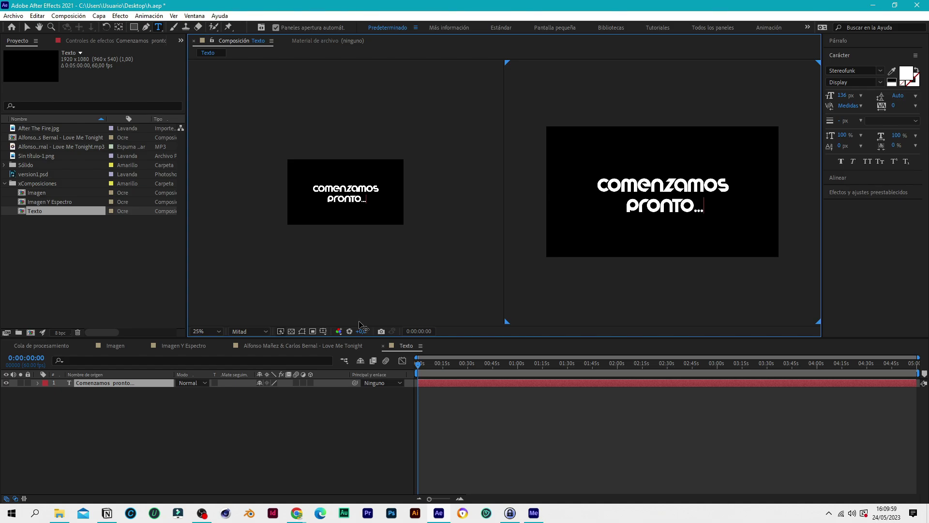
Scale the text layer to 59% and move it to the lower-left area of the frame, below and left of center
click(100, 385)
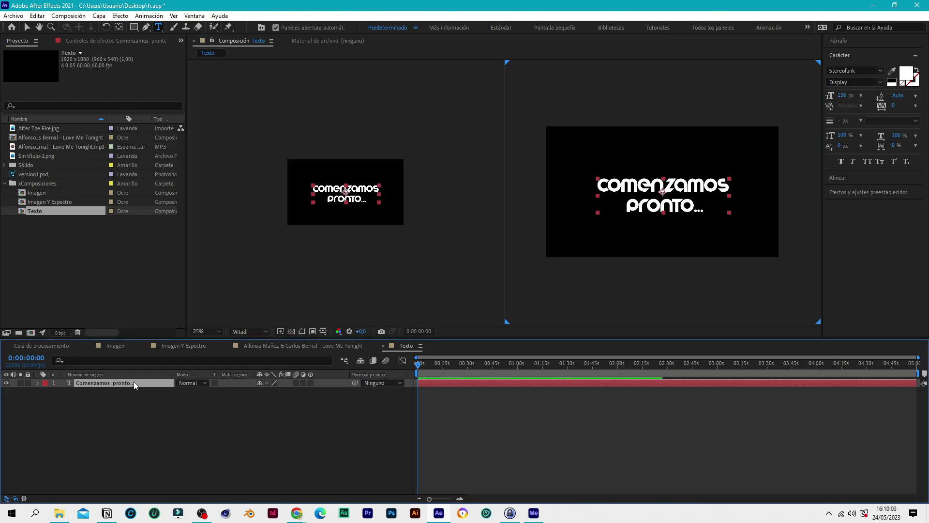
key(s)
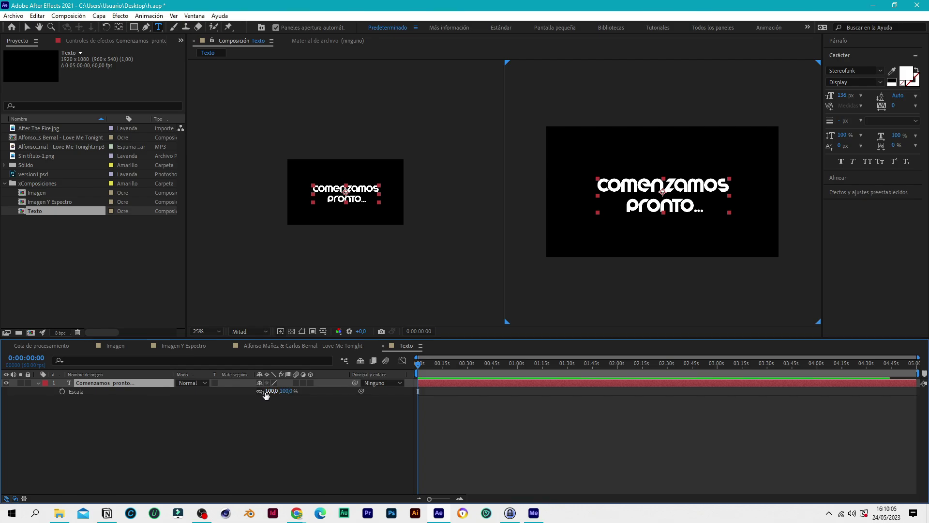
drag(271, 391, 253, 391)
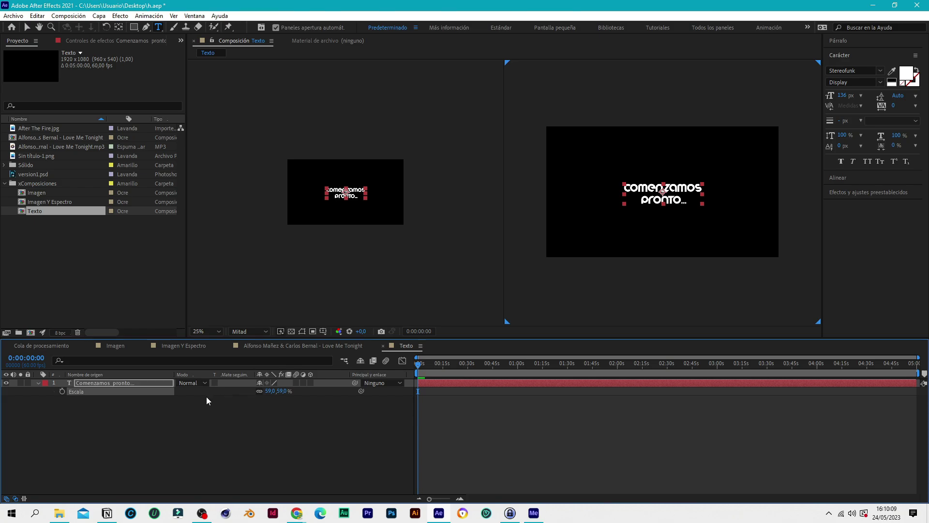
click(27, 27)
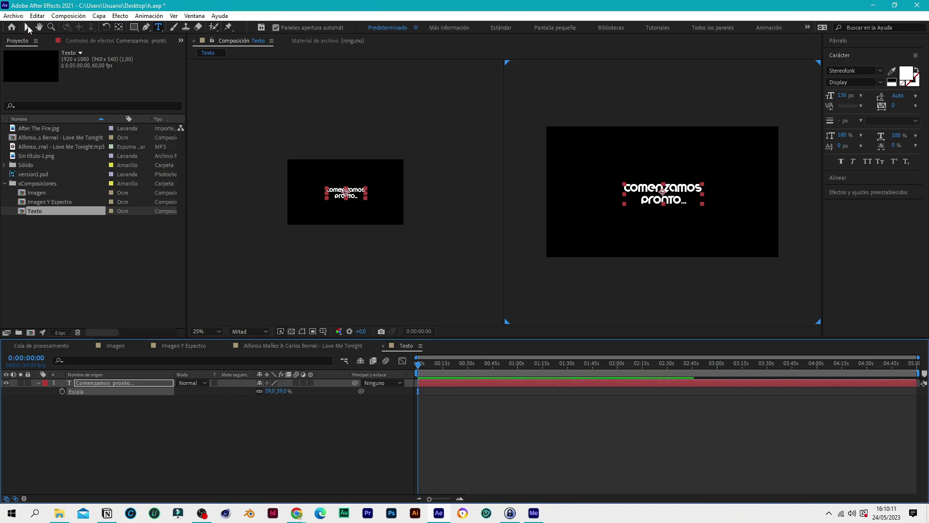
drag(661, 195, 642, 217)
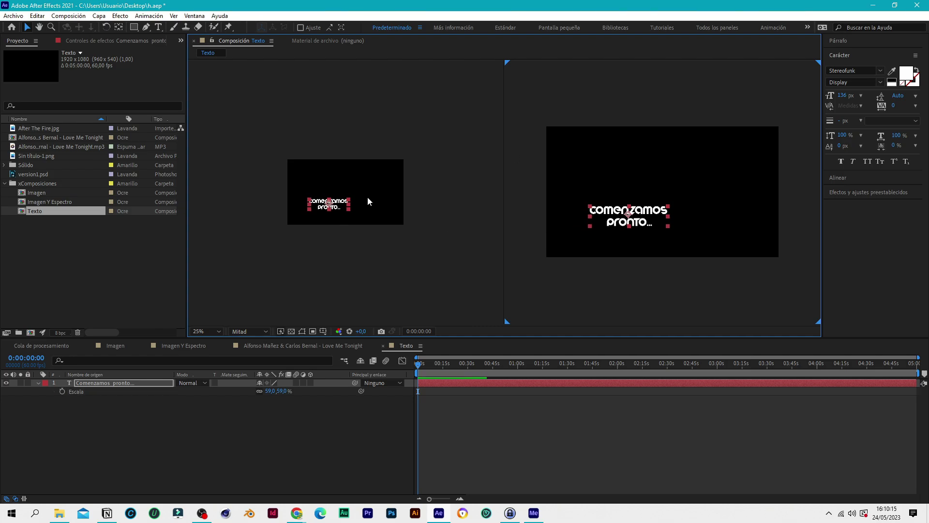
Add the Texto composition to Imagen Y Espectro just above the Imagen layer and shift it slightly down and left
click(180, 345)
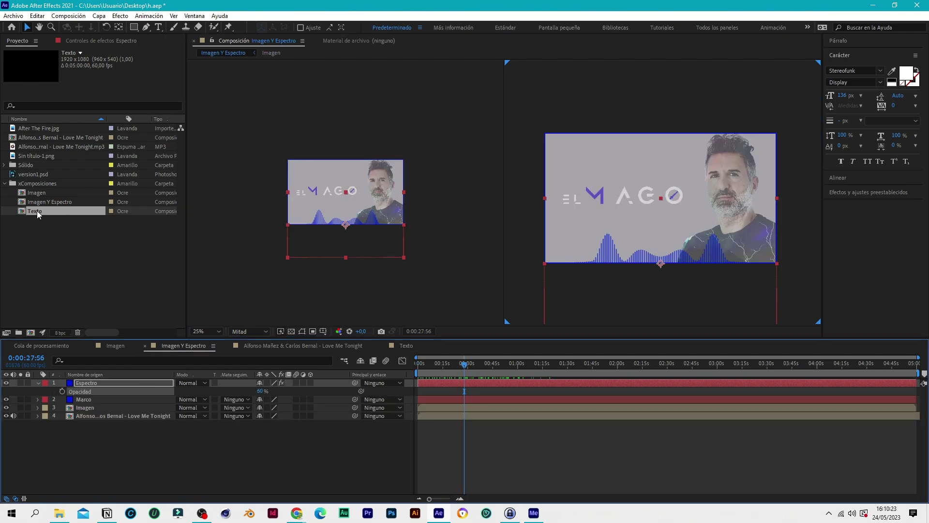
drag(32, 211, 89, 427)
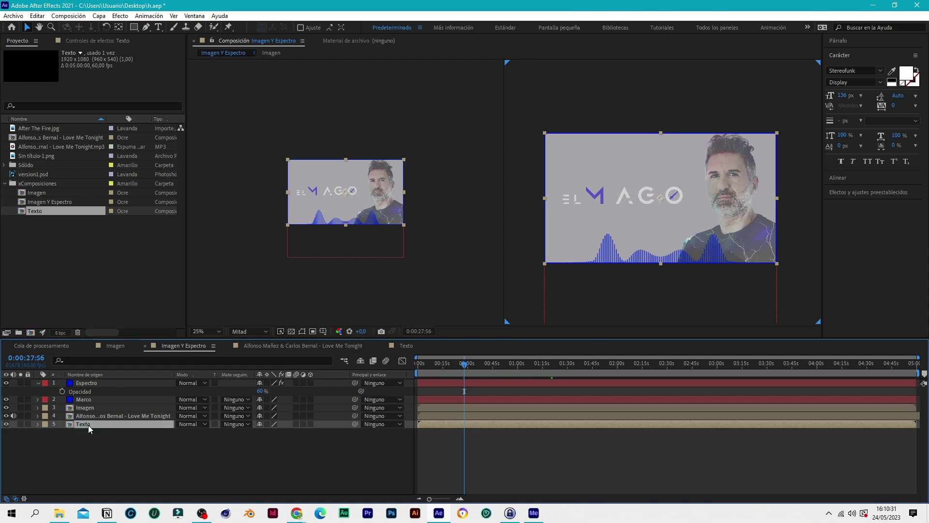
drag(88, 424, 120, 408)
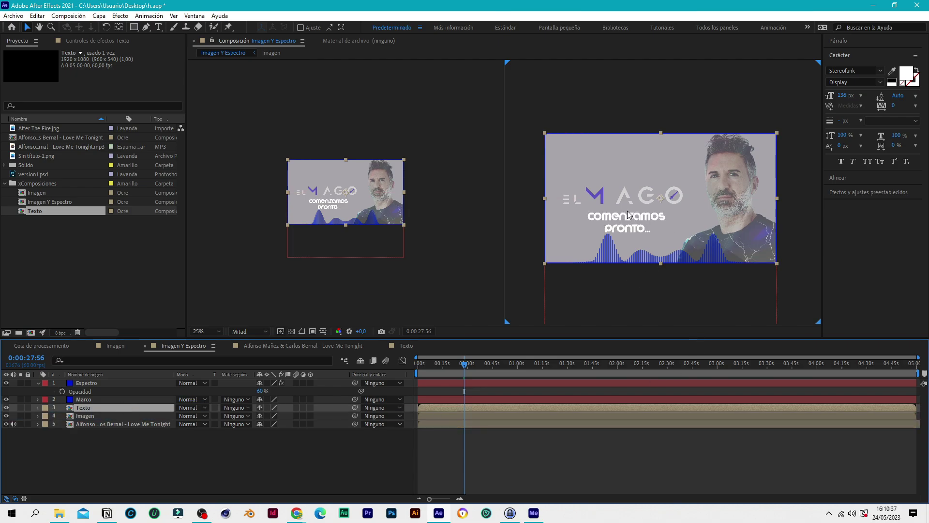
mouse_move(629, 216)
mouse_down()
mouse_move(614, 219)
mouse_move(623, 220)
mouse_up()
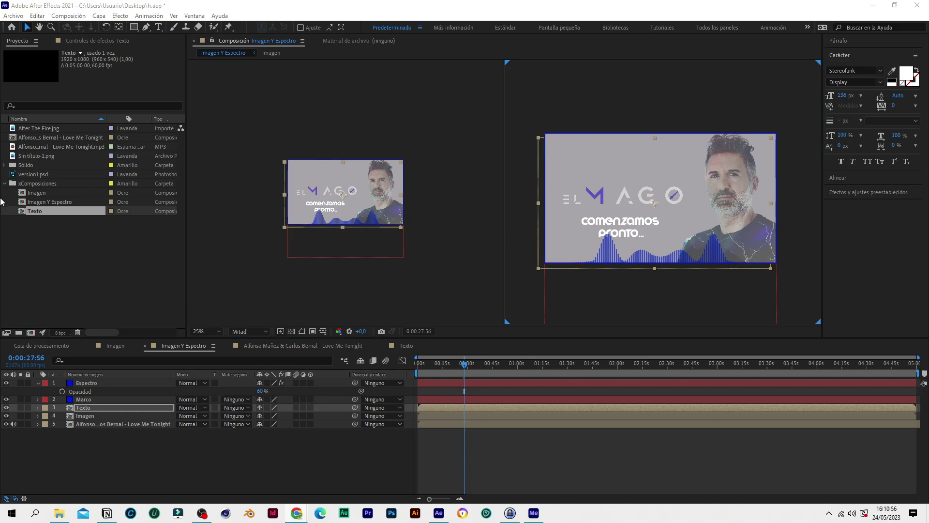
Create a new composition named Cubo inside the xComposiciones folder
click(60, 202)
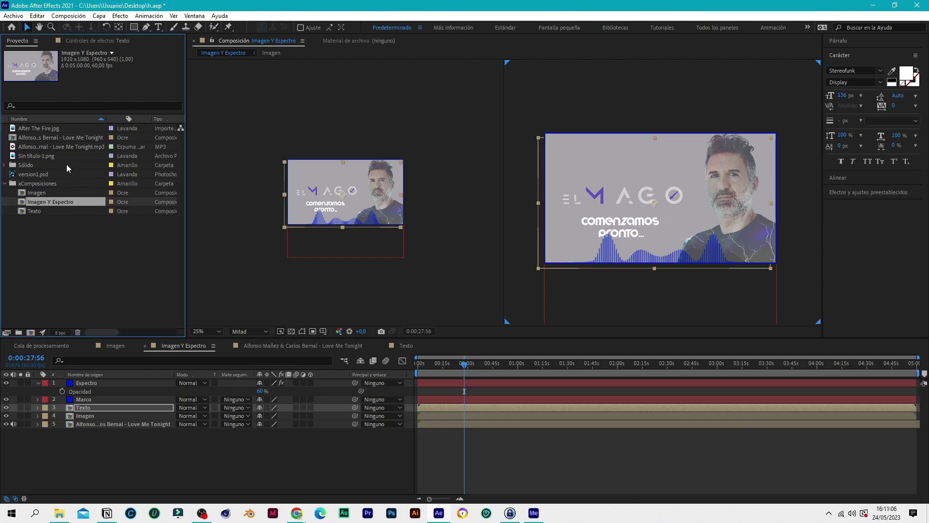
click(32, 184)
click(68, 16)
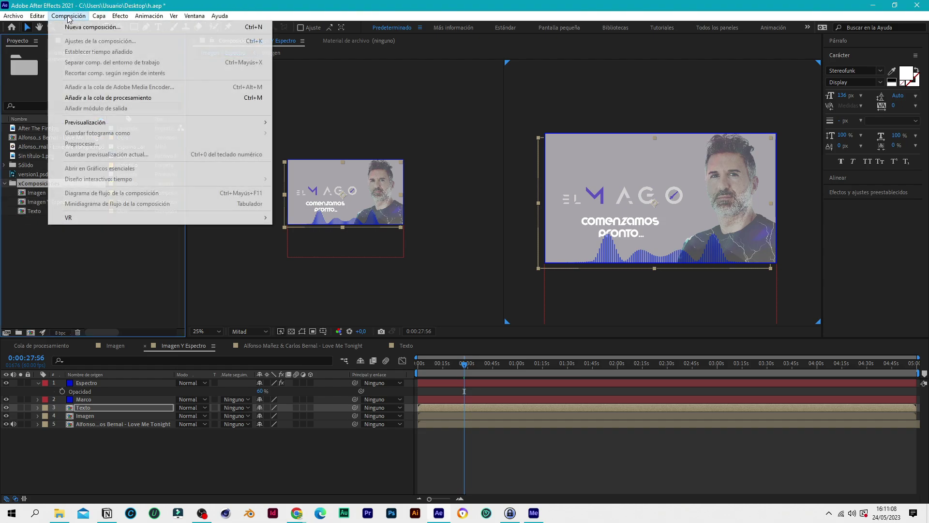
click(81, 28)
text(Cubo)
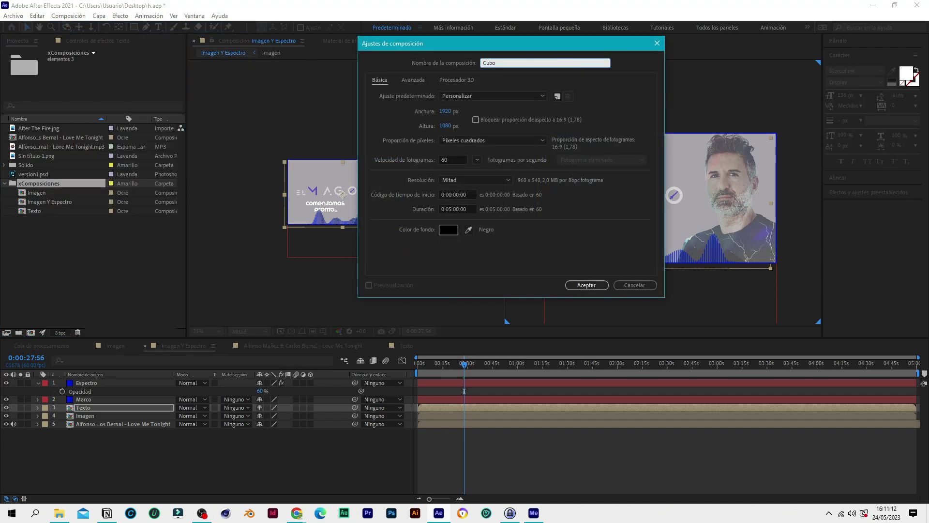
click(580, 285)
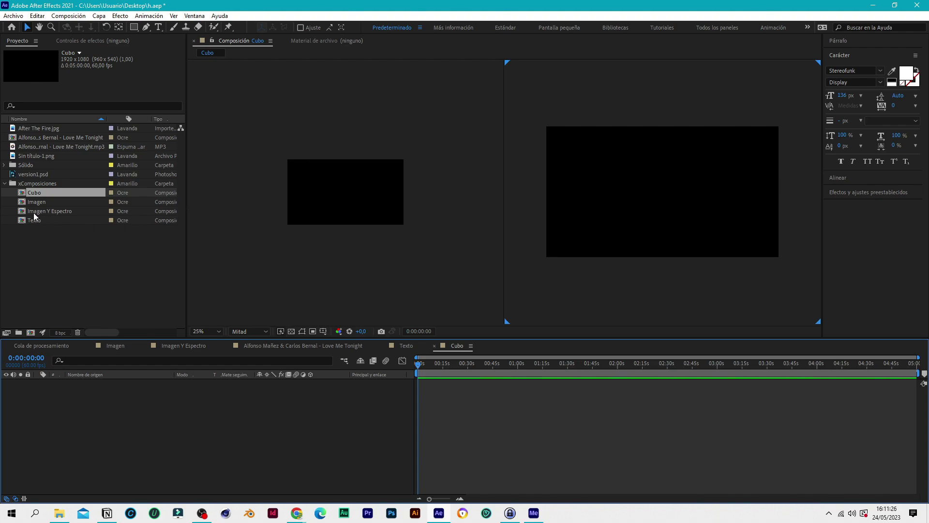
Add the Imagen Y Espectro composition to Cubo, show the layer switches and make the layer 3D
drag(62, 210, 133, 423)
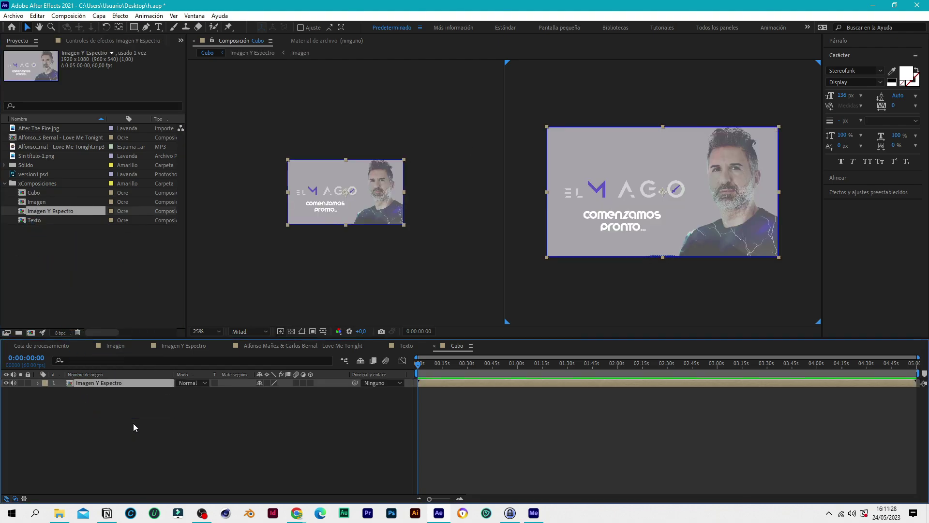
click(311, 383)
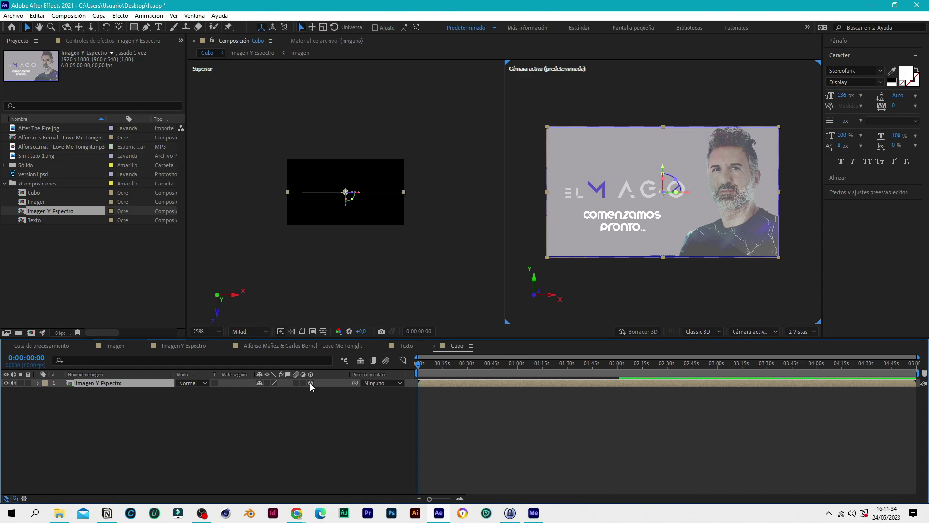
click(310, 383)
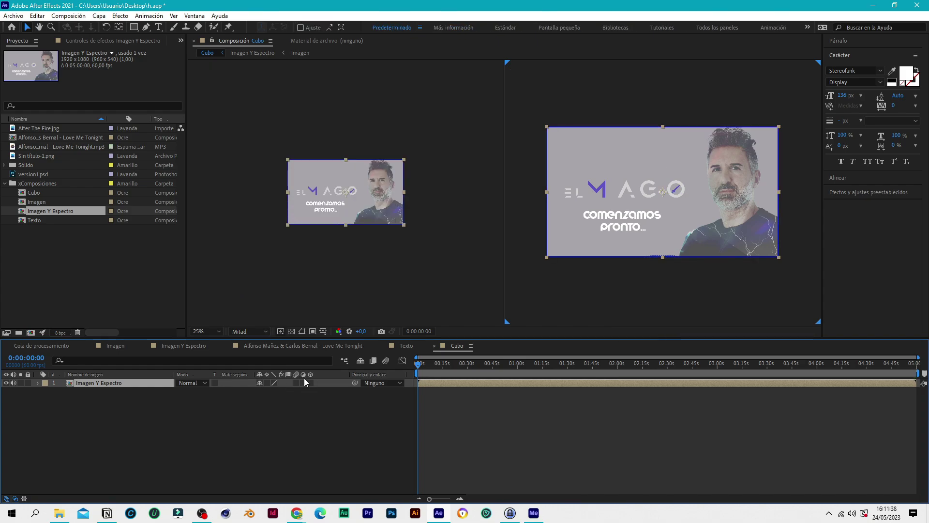
click(7, 500)
click(6, 501)
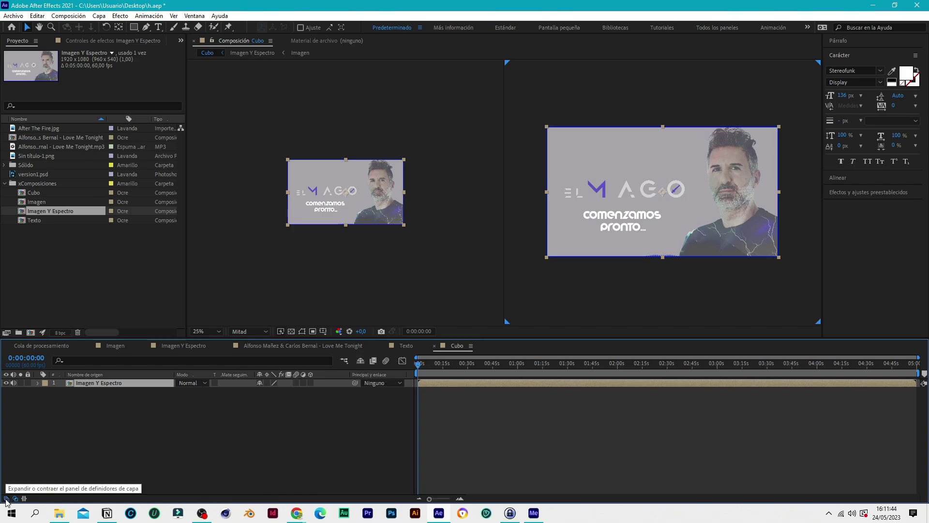
click(7, 500)
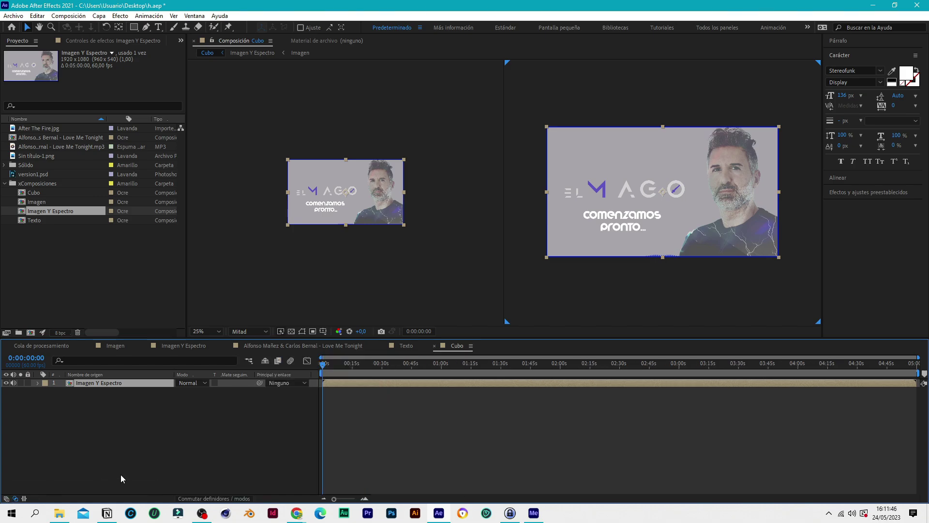
key(F4)
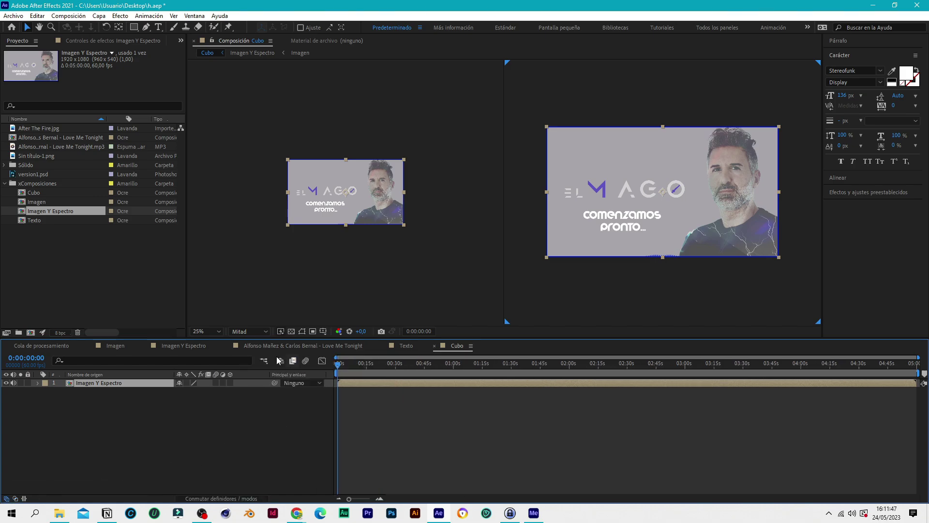
click(231, 383)
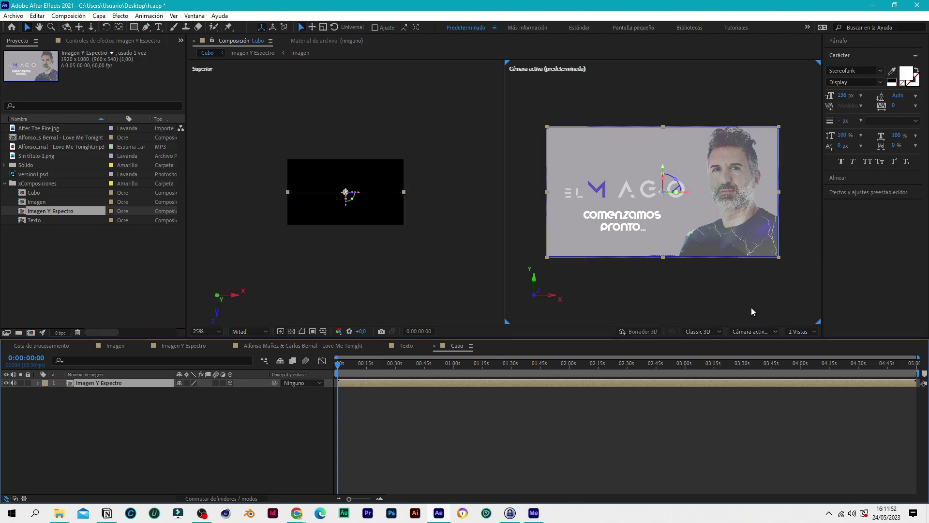
Set the composition viewer to 1 Vista and show the layer from Vista personalizada 1
click(814, 333)
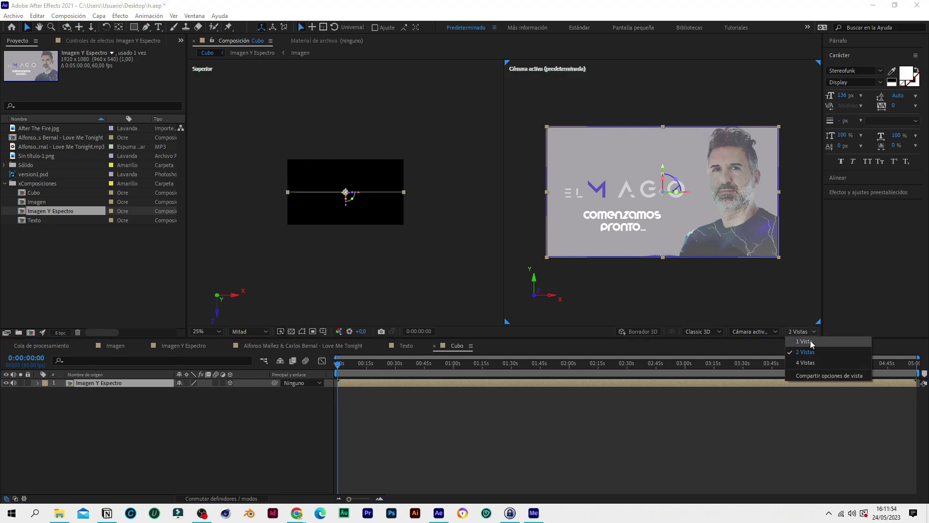
click(811, 342)
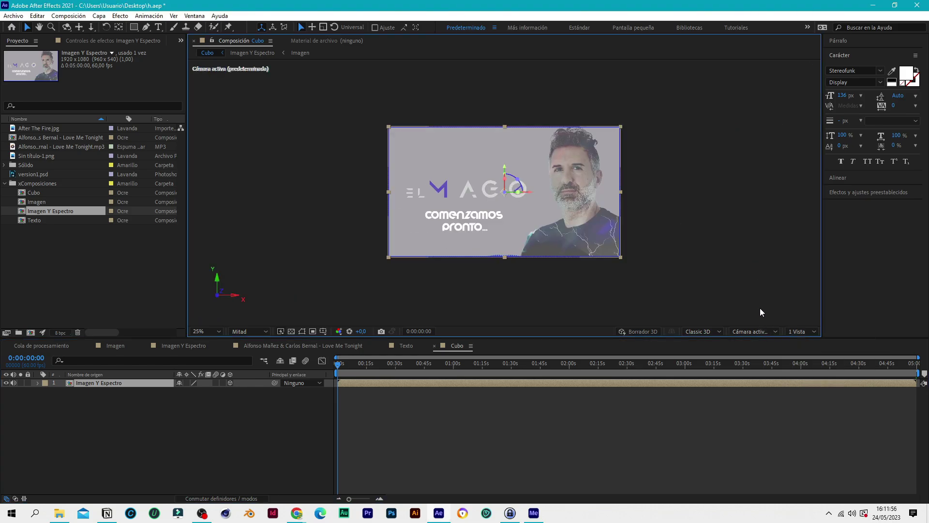
click(771, 331)
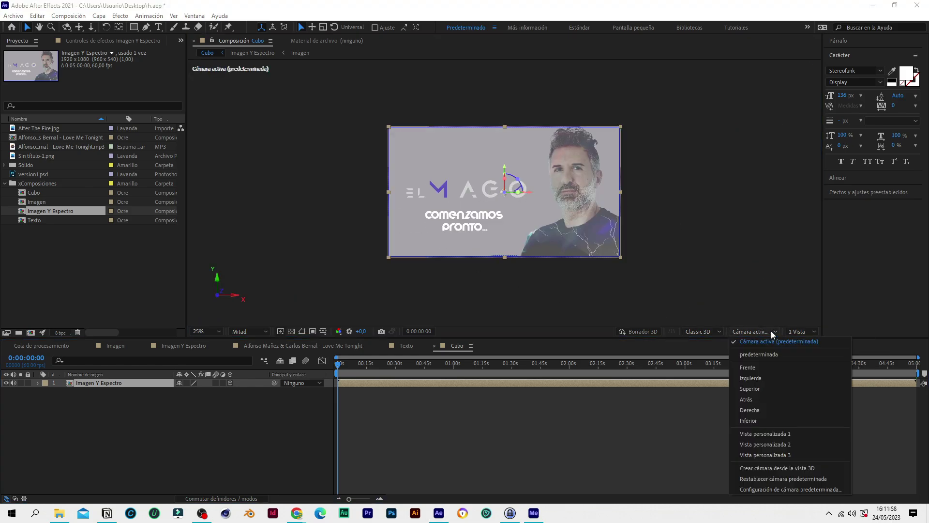
click(770, 438)
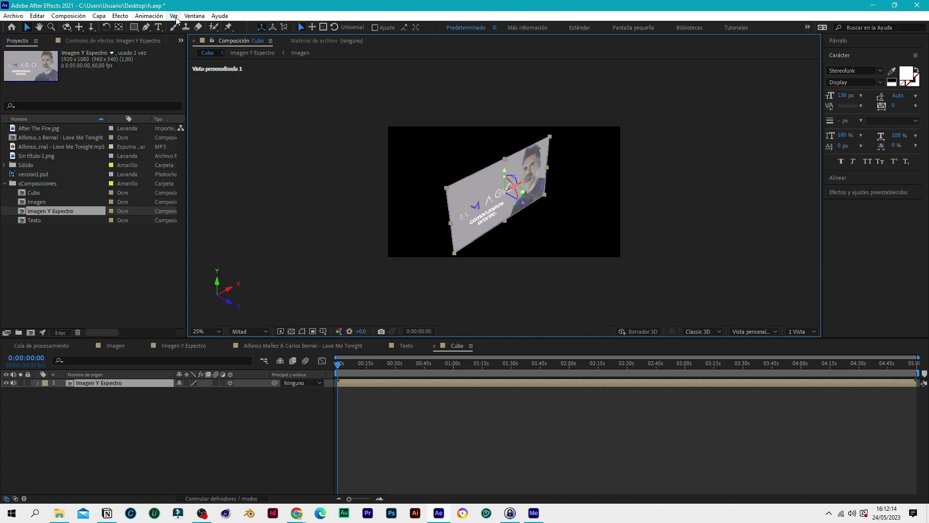
Move the Imagen Y Espectro layer's anchor point to the middle of its right edge with Anchor Point Mover, and close that tool
click(193, 16)
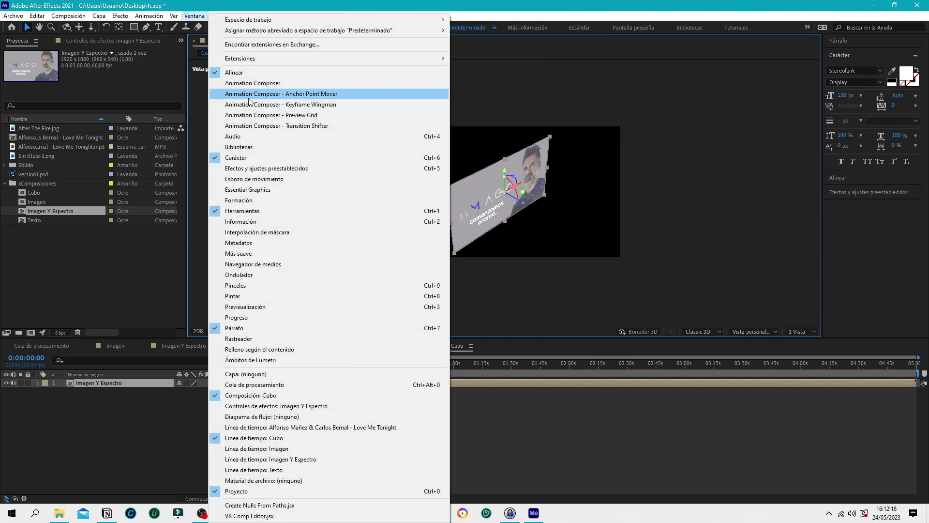
click(324, 95)
drag(286, 108, 271, 98)
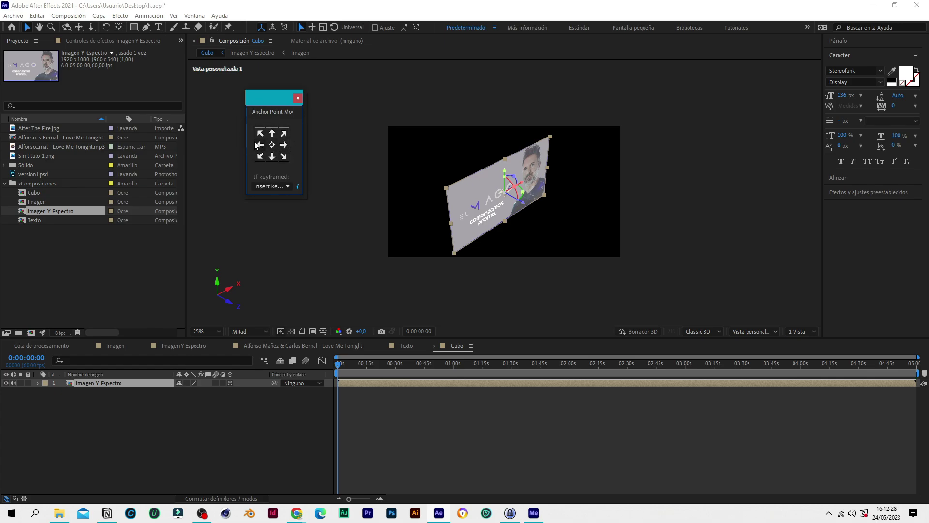
click(284, 145)
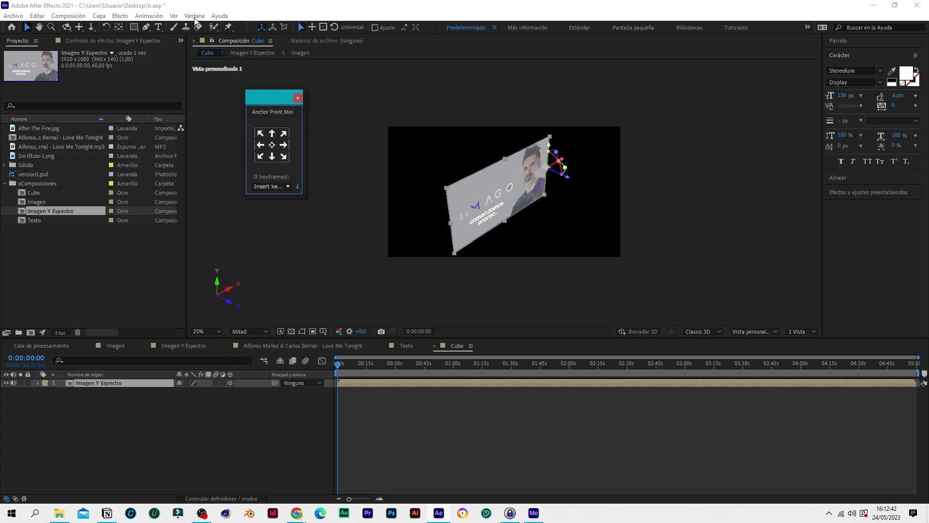
click(299, 99)
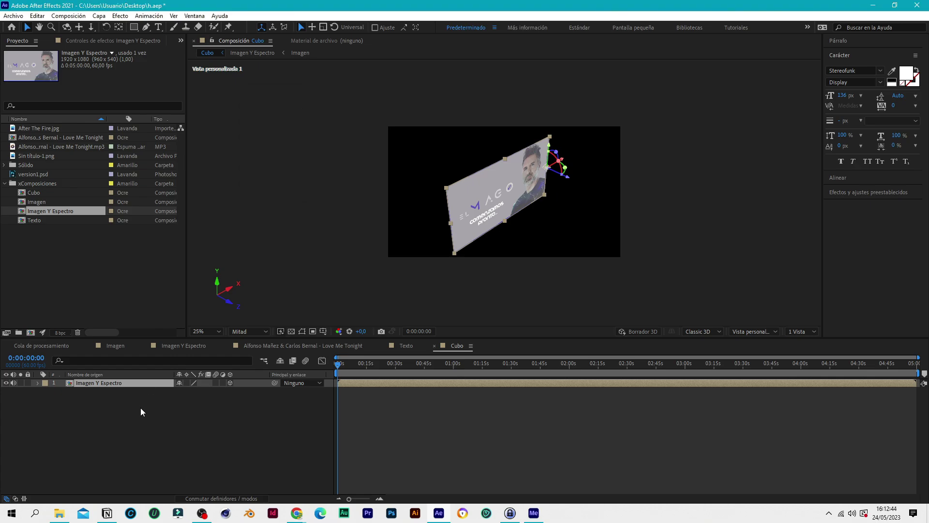
click(109, 384)
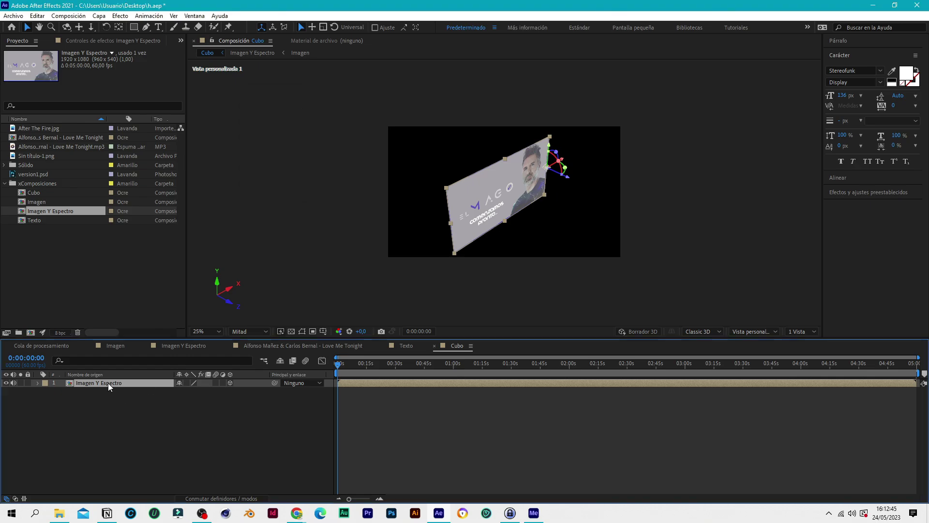
click(37, 383)
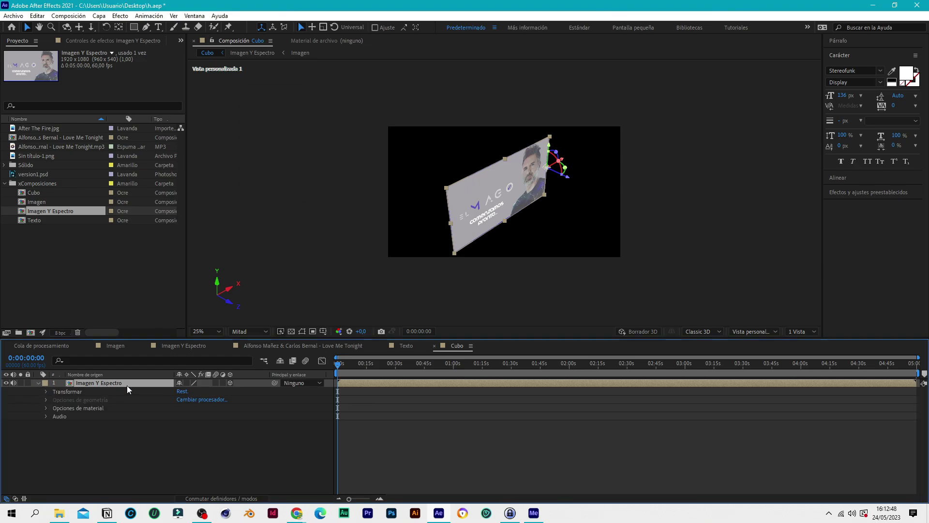
click(46, 391)
mouse_move(184, 399)
mouse_down()
mouse_move(239, 392)
mouse_move(201, 401)
mouse_up()
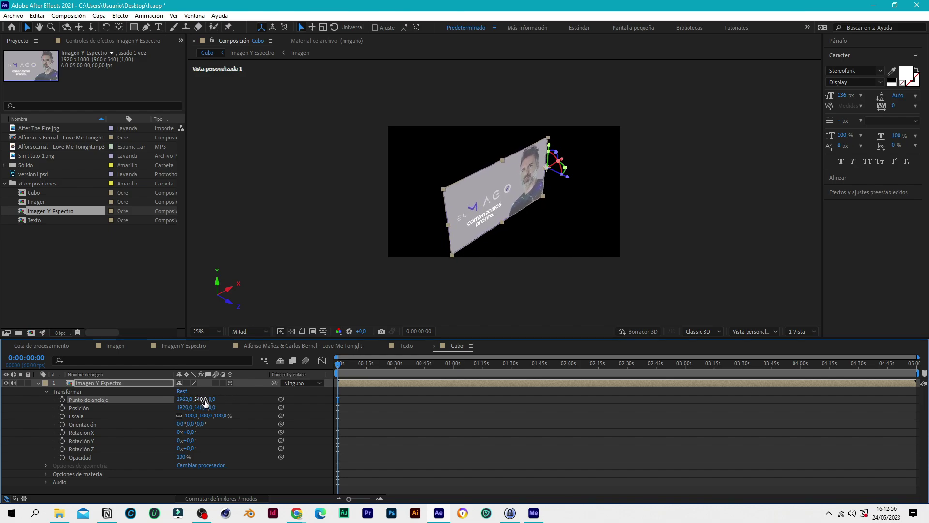
key(ctrl+z)
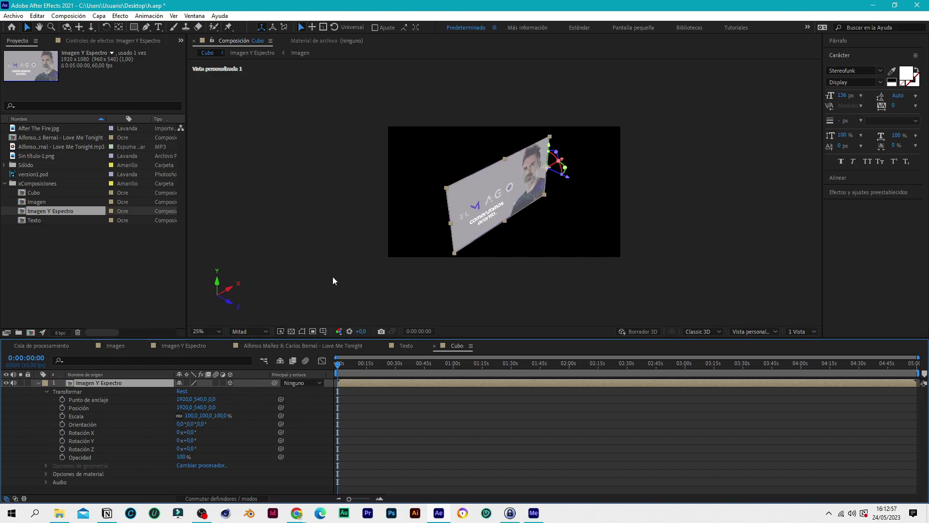
click(198, 17)
click(199, 19)
click(38, 383)
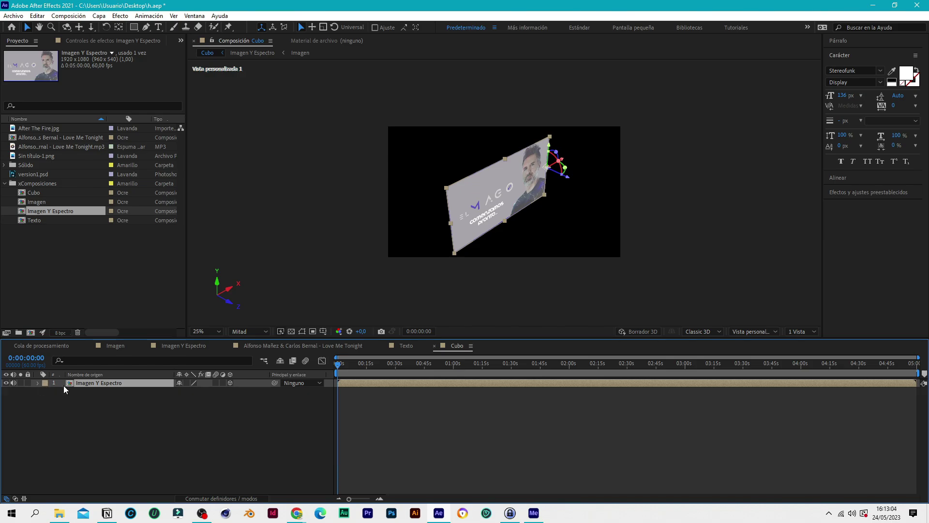
click(96, 438)
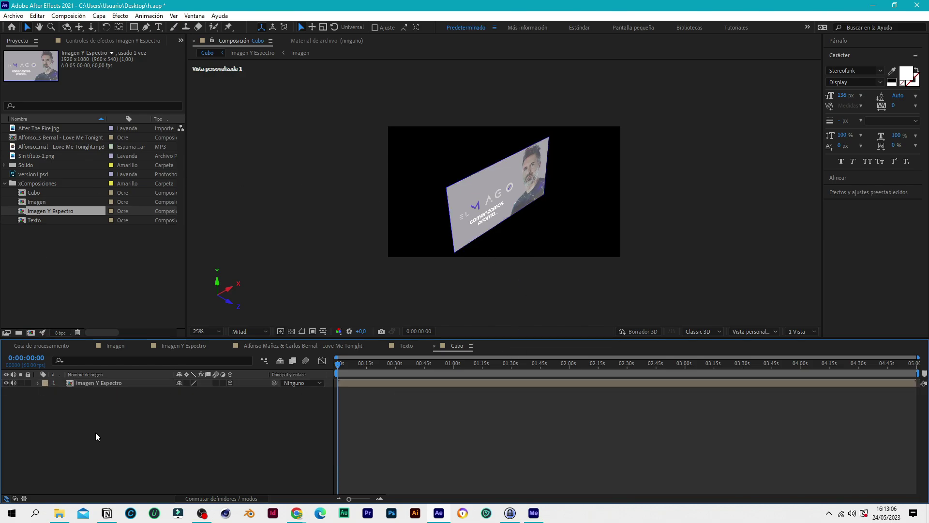
Duplicate the Imagen Y Espectro layer and set the lower copy's Y rotation to 90°
click(98, 383)
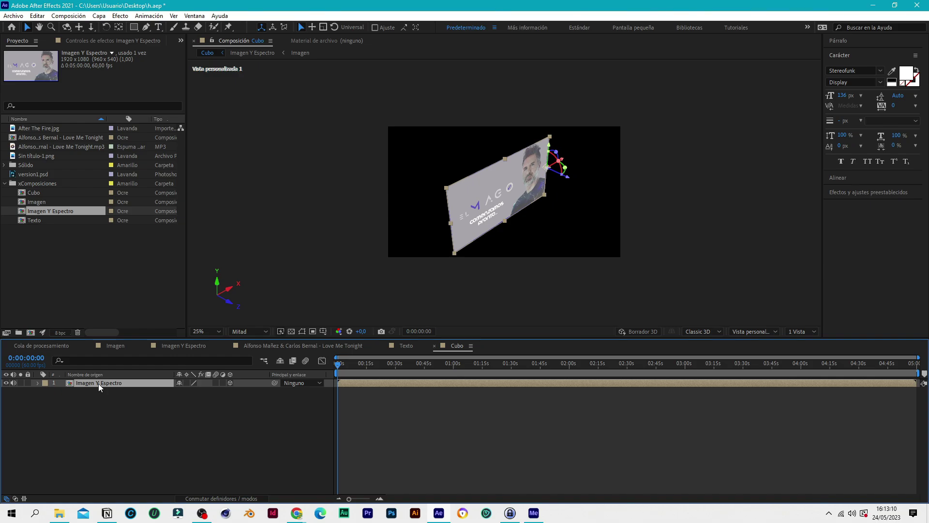
key(ctrl+d)
click(96, 391)
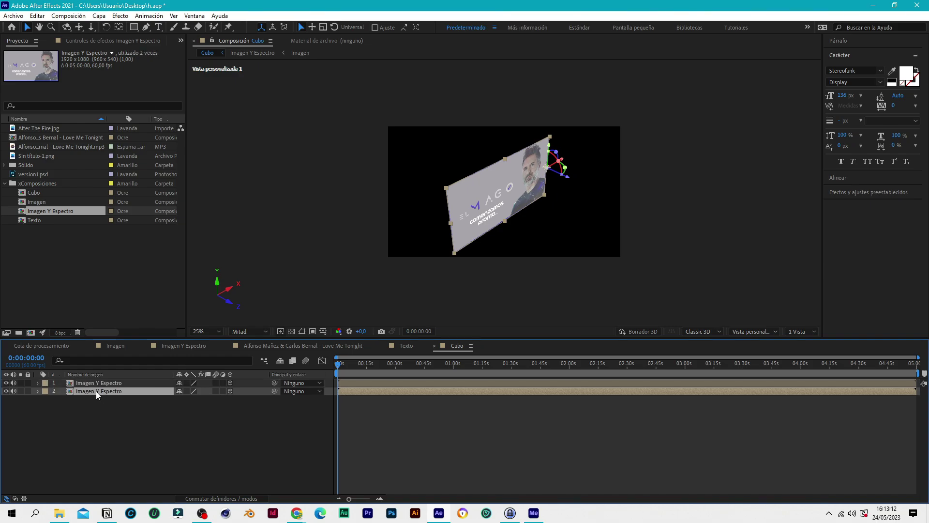
key(r)
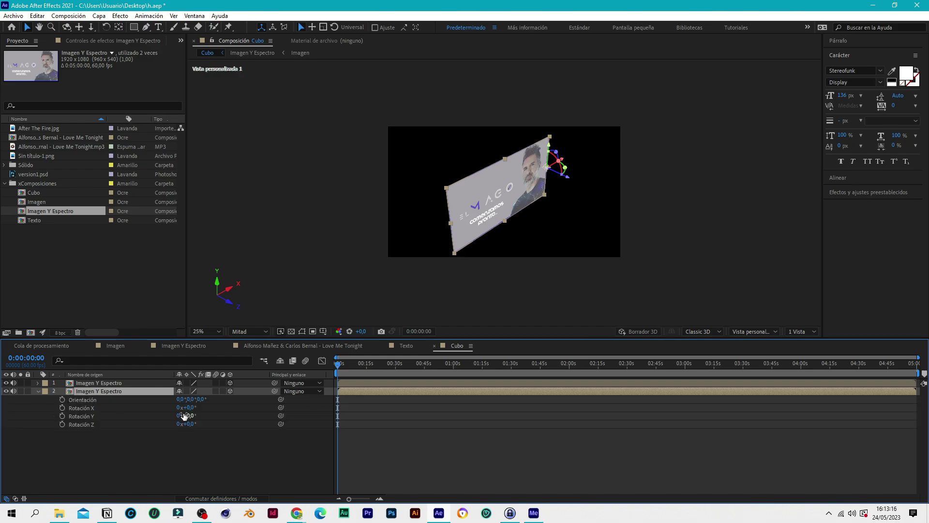
drag(192, 408, 207, 412)
key(ctrl+z)
drag(190, 415, 205, 417)
click(189, 416)
text(90)
key(Return)
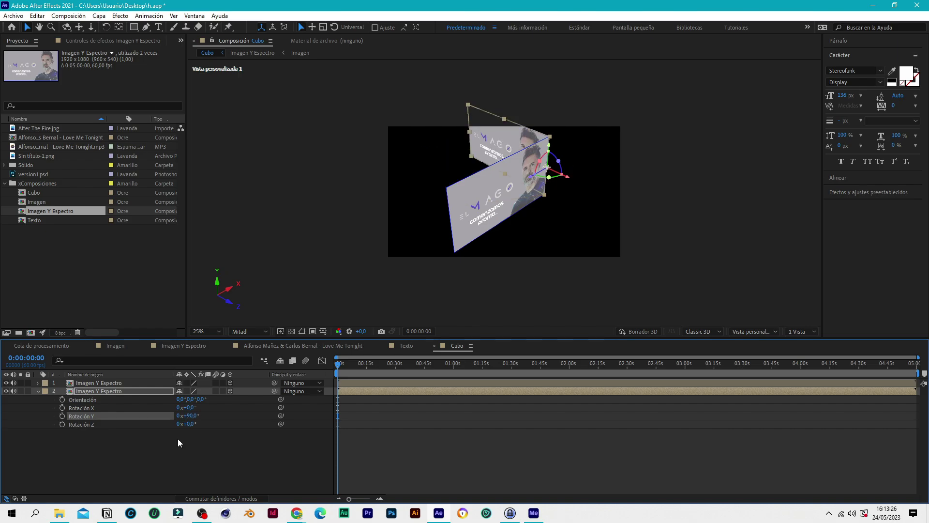
Set the Z position of the second Imagen Y Espectro layer to -1920 and collapse its properties
click(95, 392)
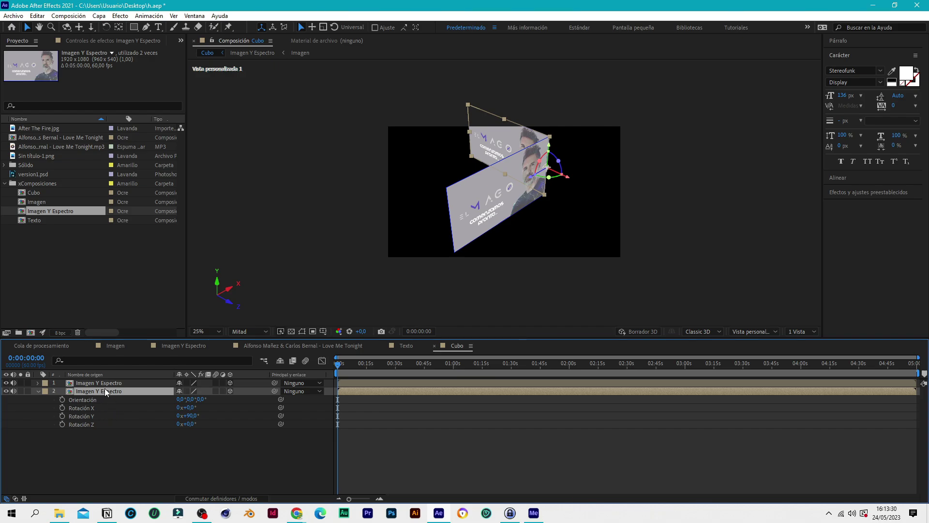
key(p)
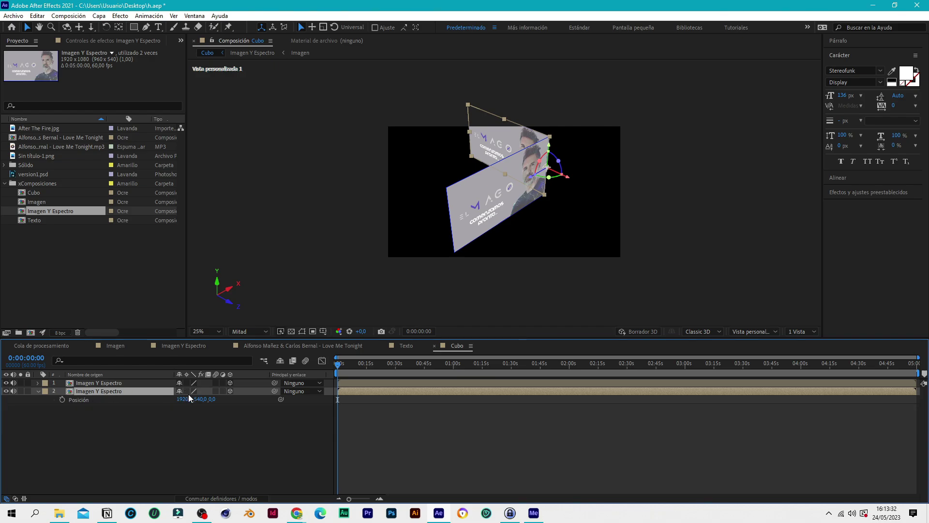
drag(189, 398, 147, 400)
key(ctrl+z)
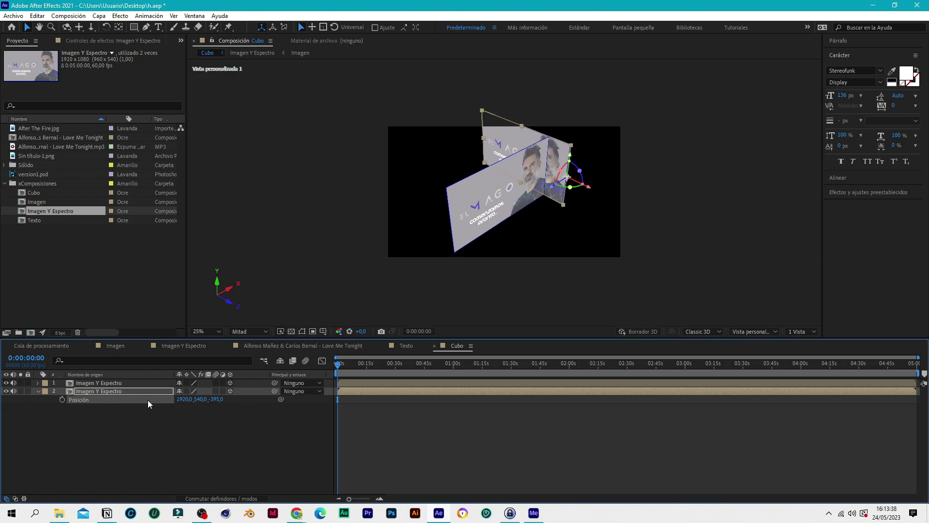
drag(217, 401, 2, 412)
drag(216, 403, 85, 408)
click(221, 403)
text(-1920)
key(Return)
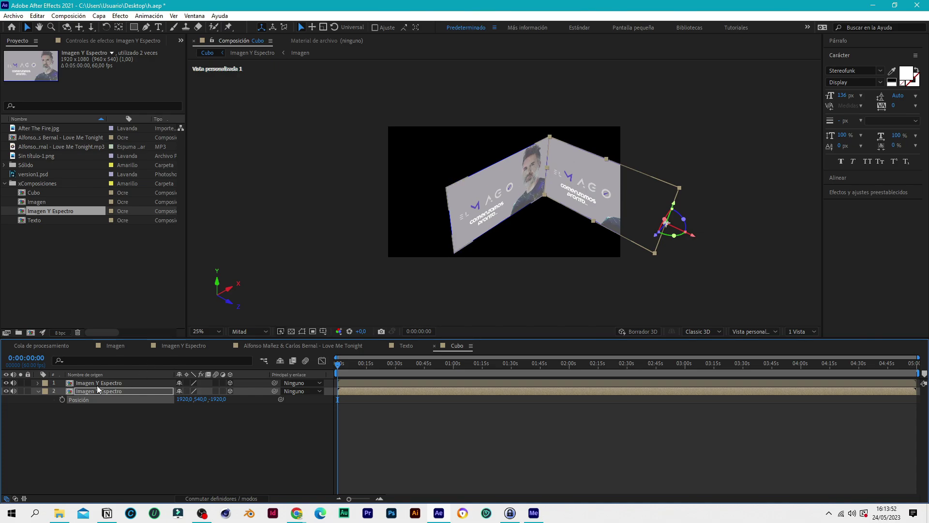
click(38, 391)
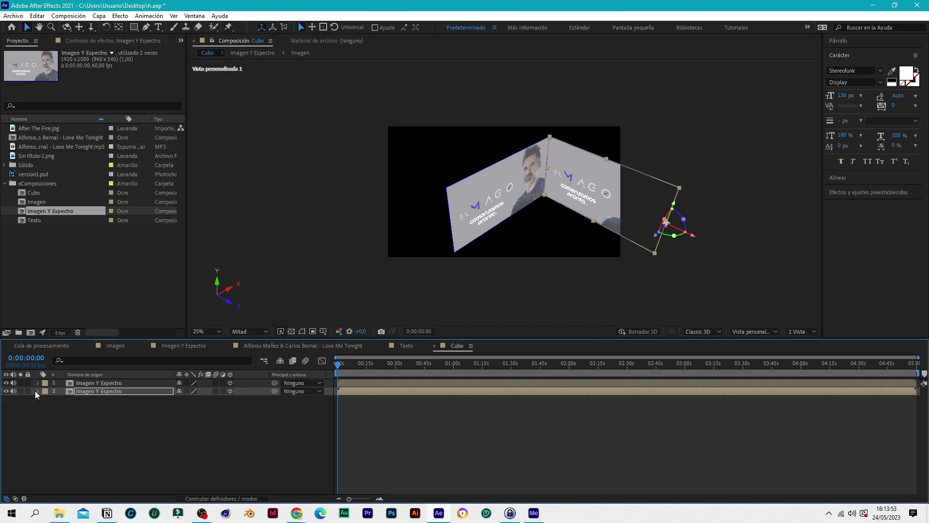
Duplicate the second Imagen Y Espectro layer and set the Y rotation of the resulting layer 3 to 180°
click(103, 391)
key(ctrl+d)
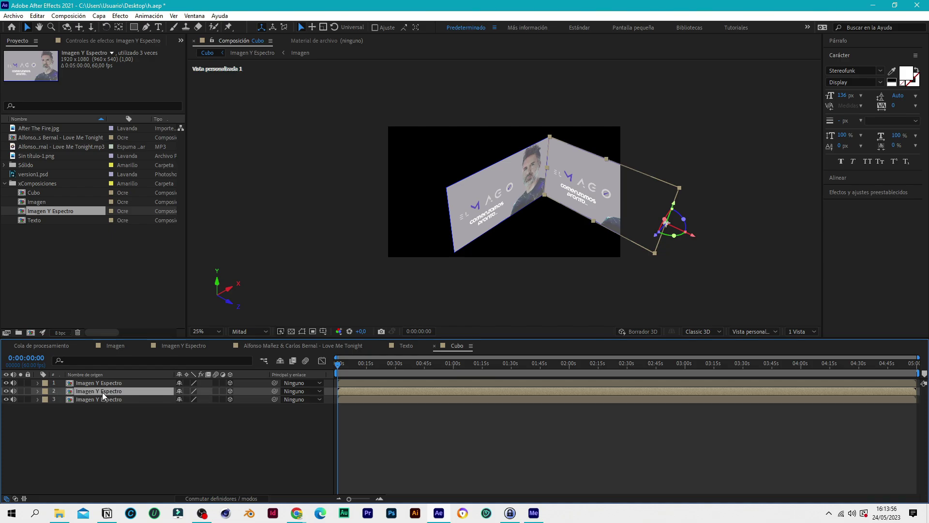
click(100, 400)
key(r)
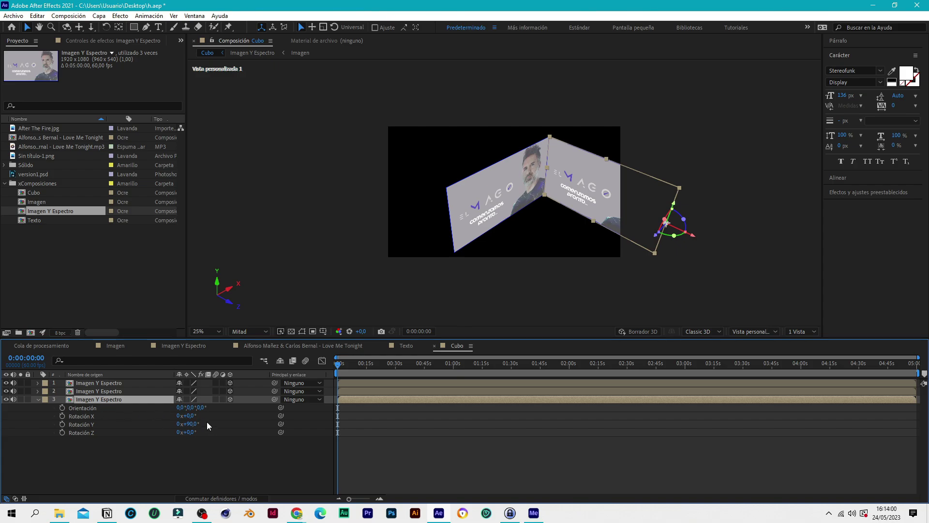
click(190, 424)
text(180)
key(Return)
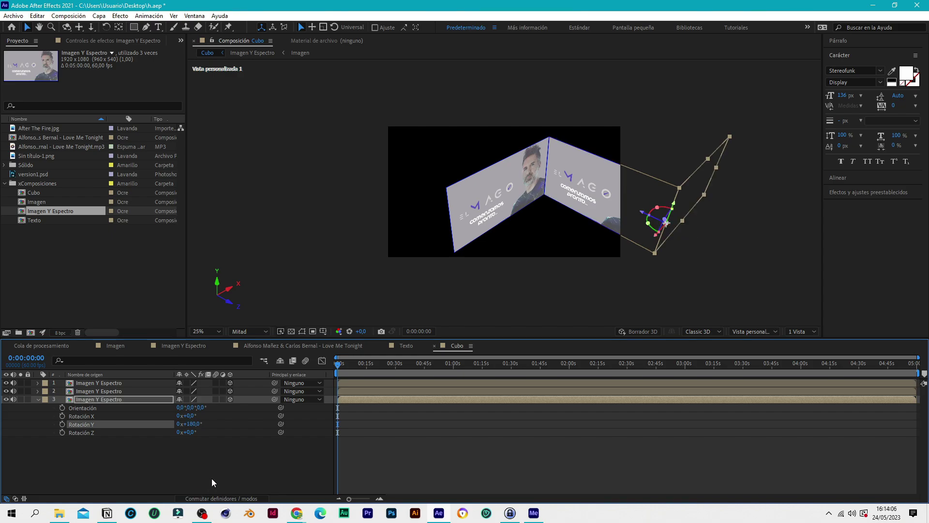
Set the X position of the third Imagen Y Espectro layer to 0 and collapse its properties
click(93, 401)
key(p)
drag(214, 409, 26, 420)
key(ctrl+z)
key(ctrl+z)
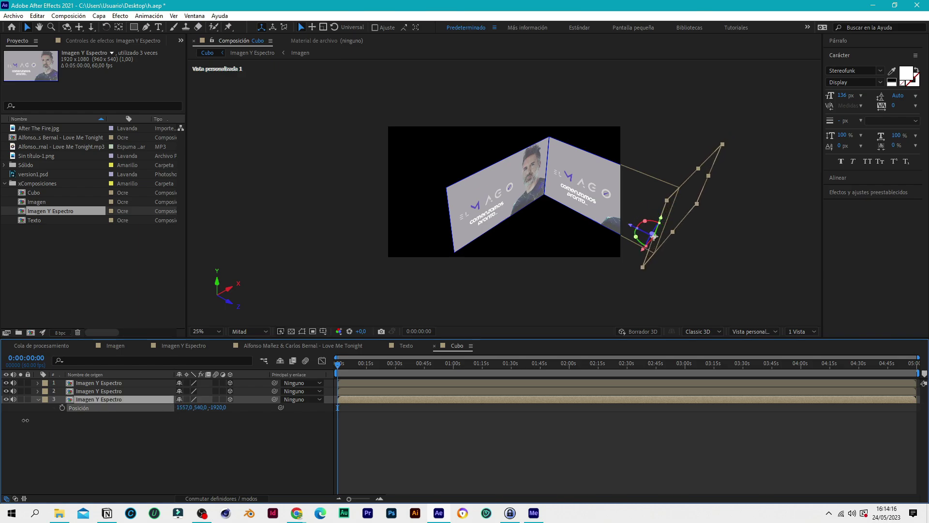
click(185, 408)
text(0)
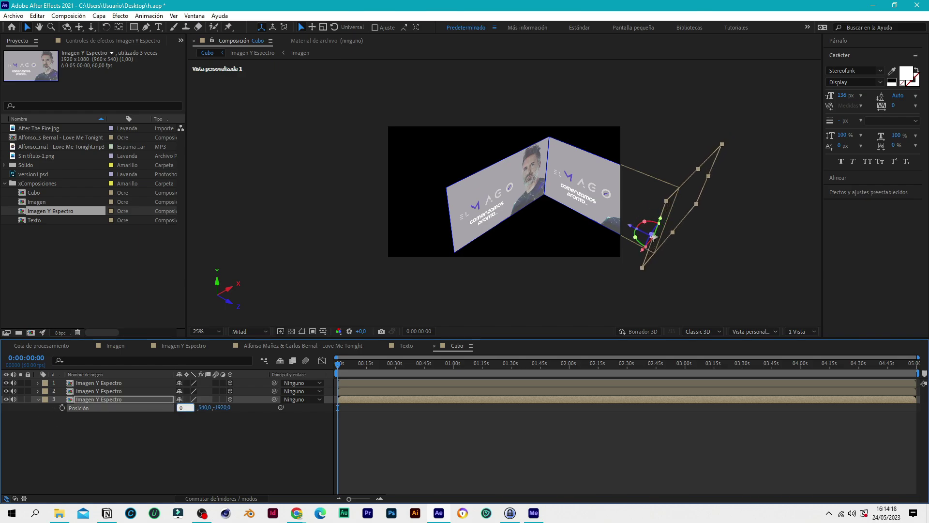
key(Return)
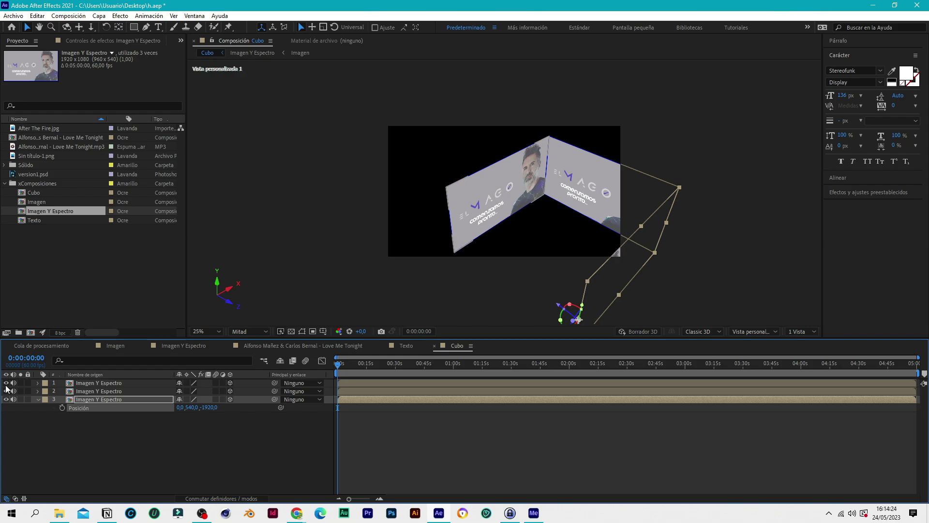
click(38, 399)
Duplicate the third Imagen Y Espectro layer and set the Y rotation of the resulting layer 4 to 270°
click(97, 399)
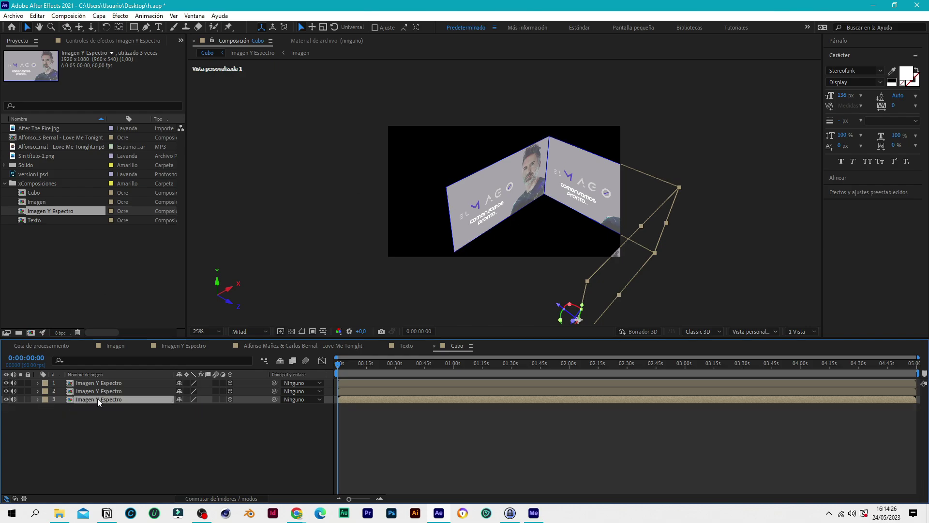
key(ctrl+d)
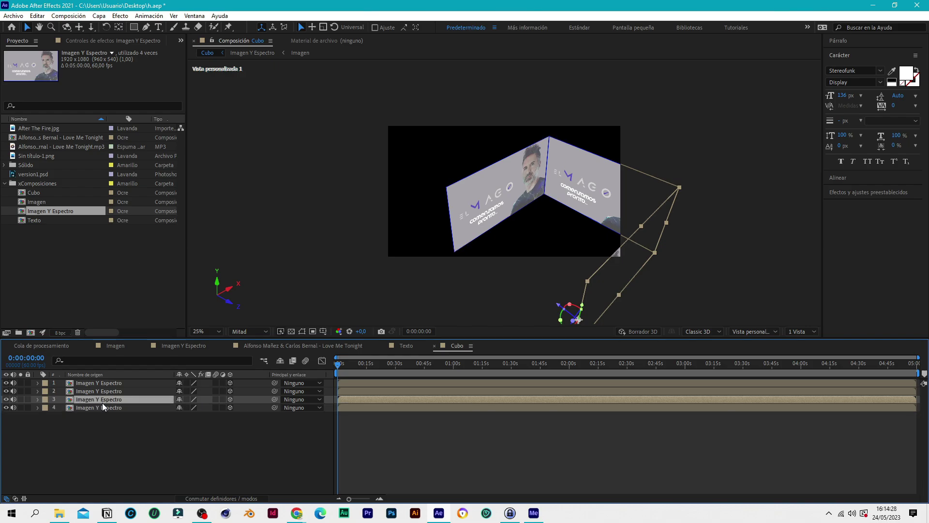
click(103, 408)
key(r)
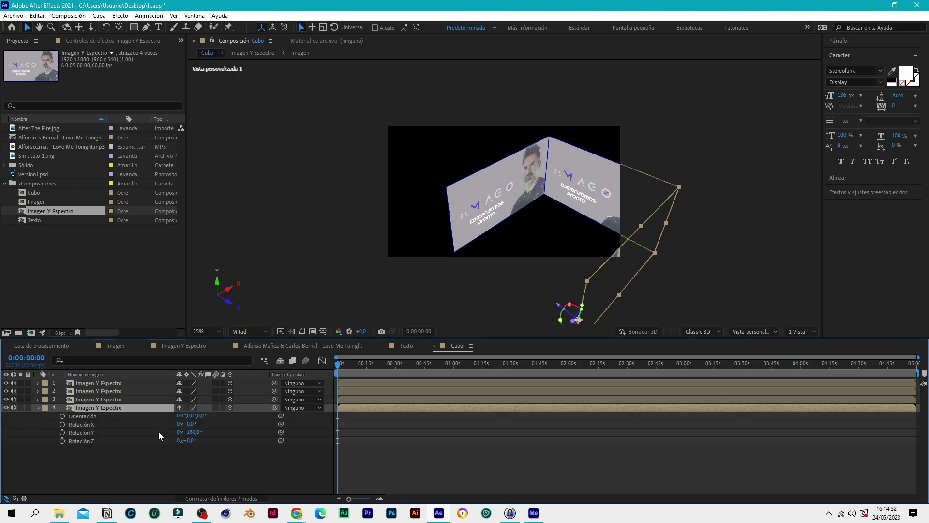
click(191, 433)
text(270)
key(Return)
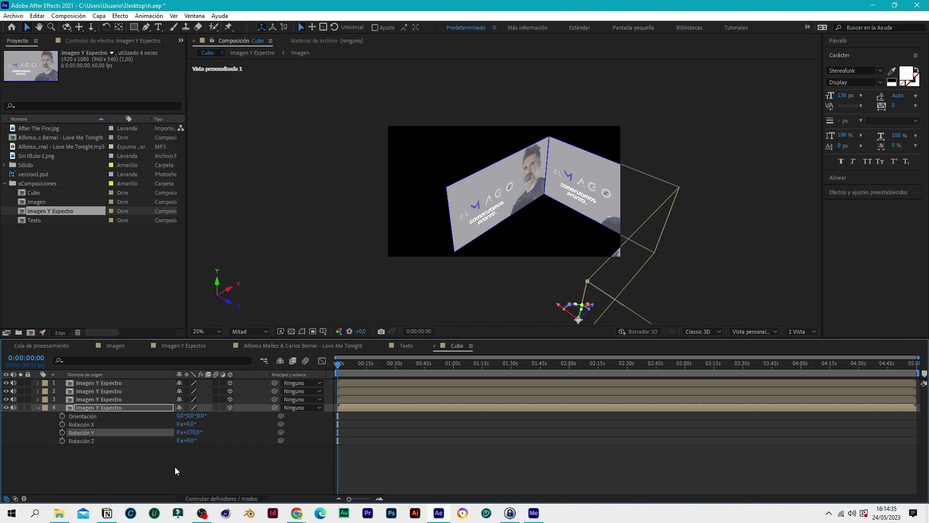
Set the Z position of the fourth Imagen Y Espectro layer to 0 to close the four walls
click(93, 409)
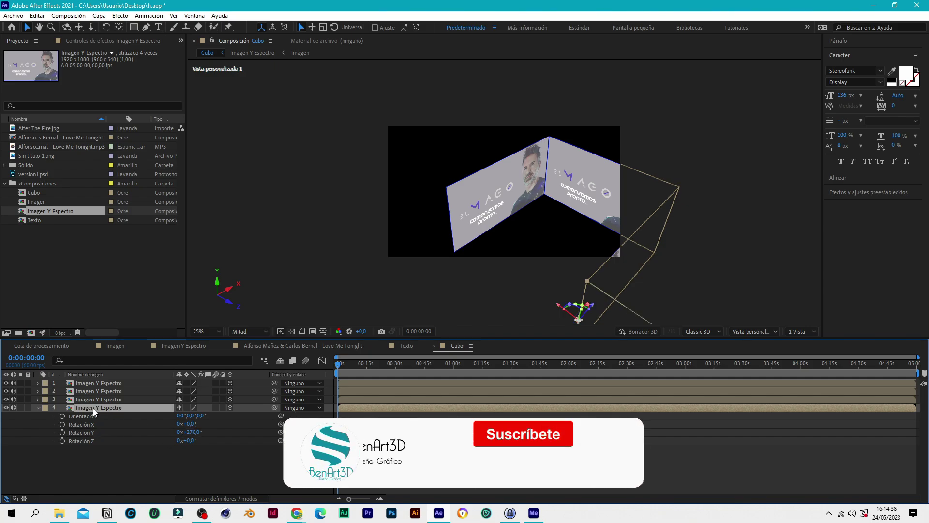
key(p)
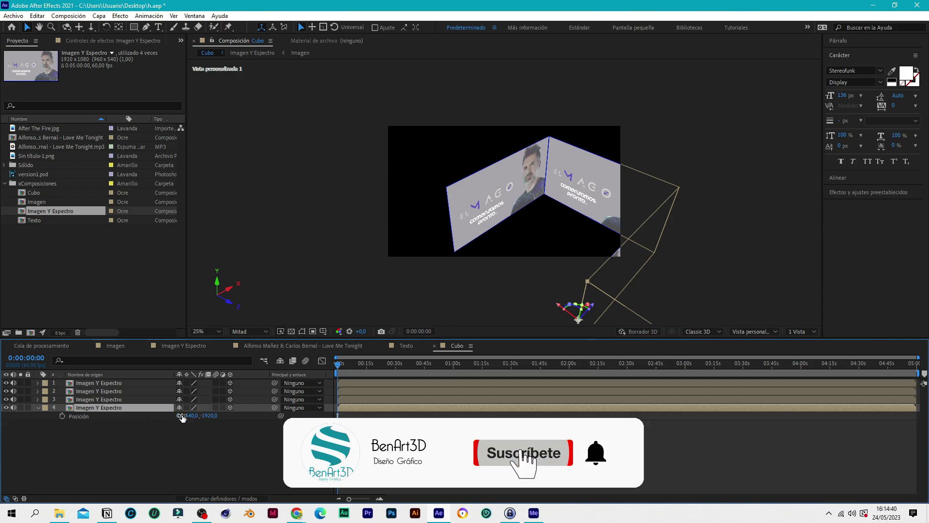
drag(191, 420, 137, 422)
key(ctrl+z)
drag(209, 417, 349, 419)
click(212, 416)
text(0)
key(Return)
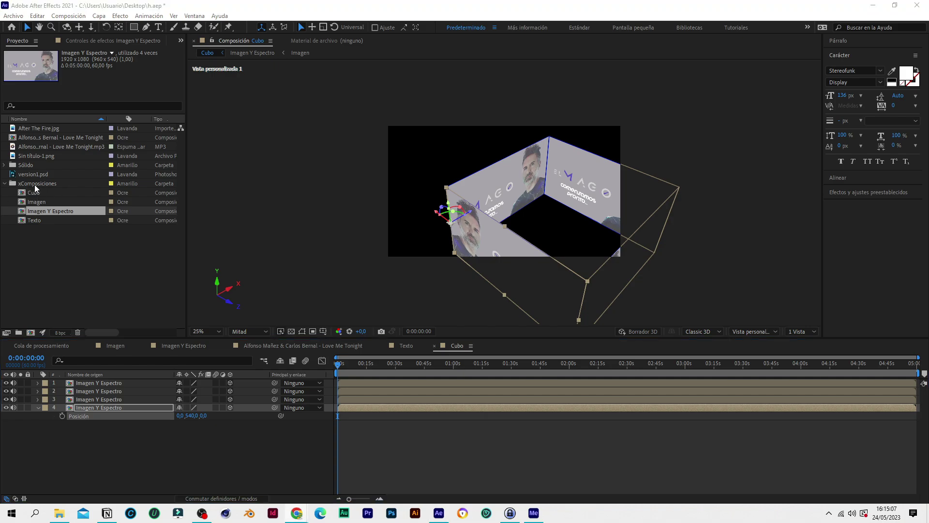
Create a new composition named Suelo inside the xComposiciones folder with a height of 1920 px
click(34, 184)
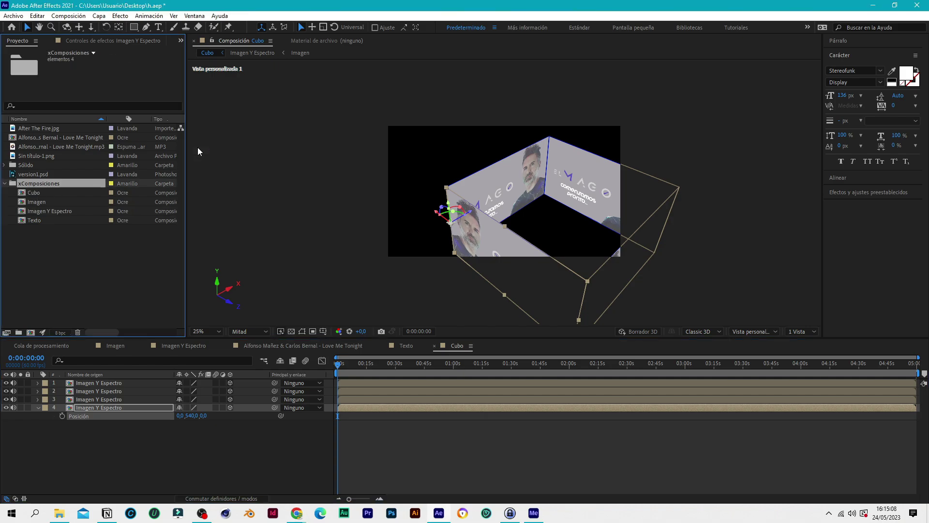
click(61, 16)
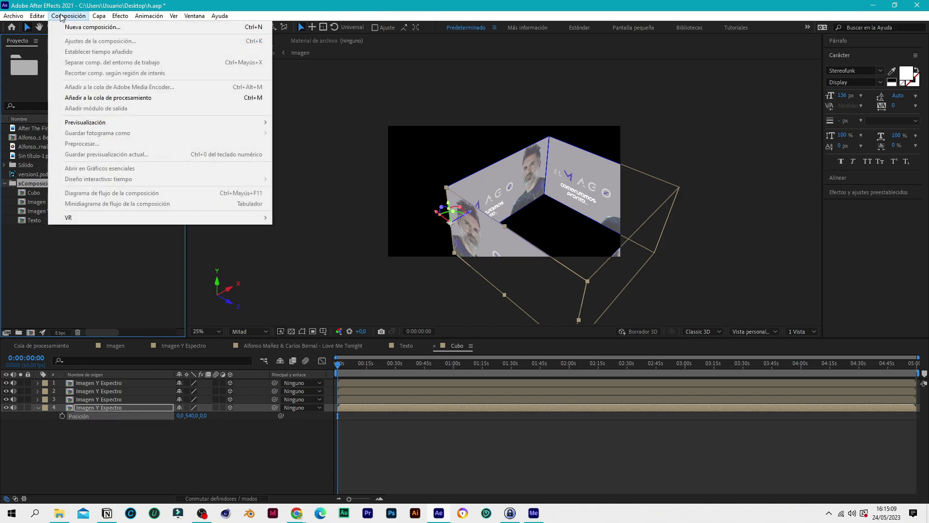
click(92, 27)
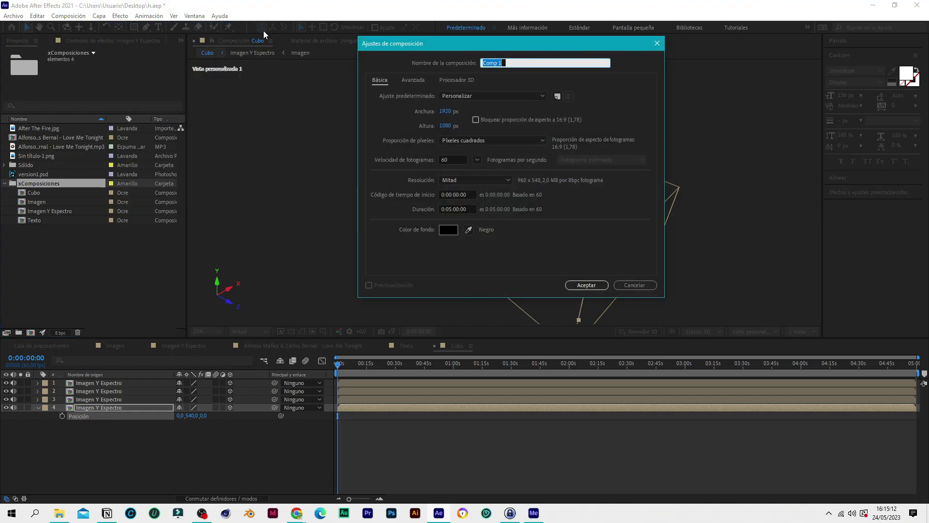
text(Suelo)
click(445, 126)
text(1920)
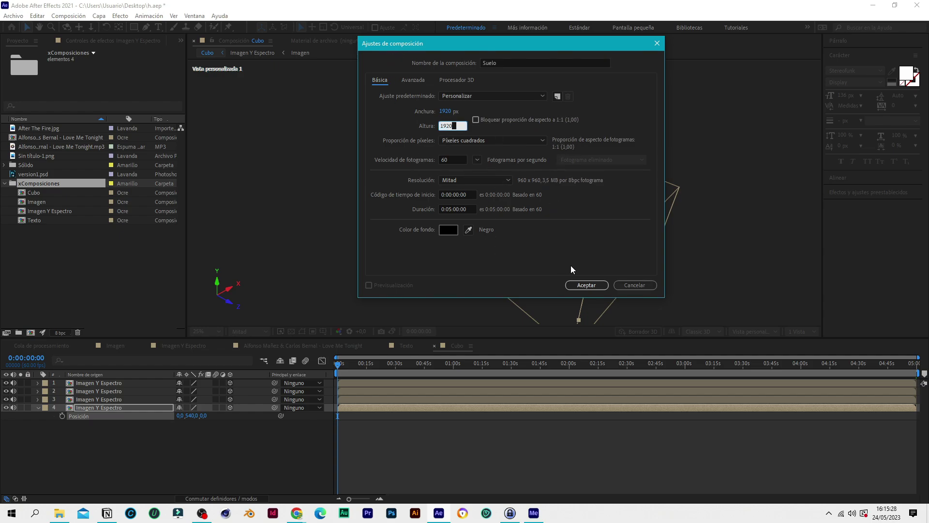
click(586, 286)
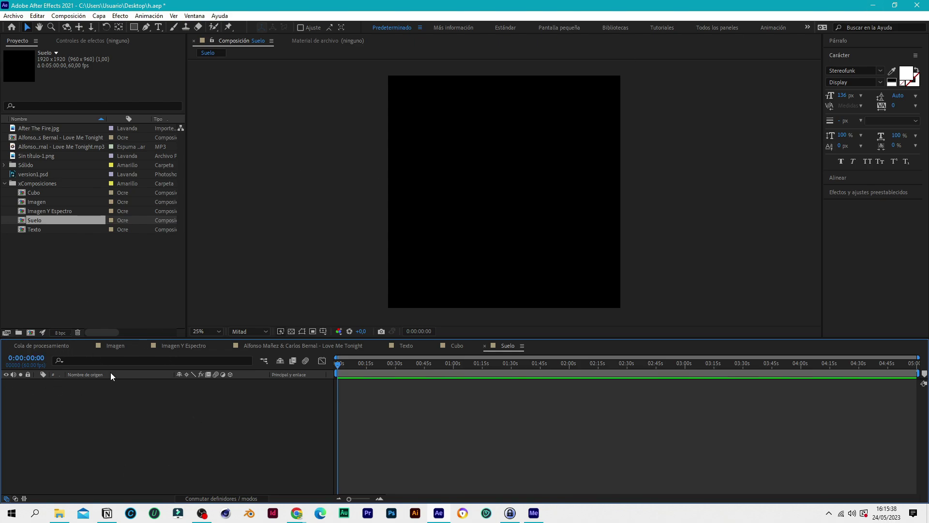
Add the After The Fire.jpg texture as a layer in the Suelo composition and deselect it
click(34, 155)
click(36, 128)
drag(33, 125, 119, 422)
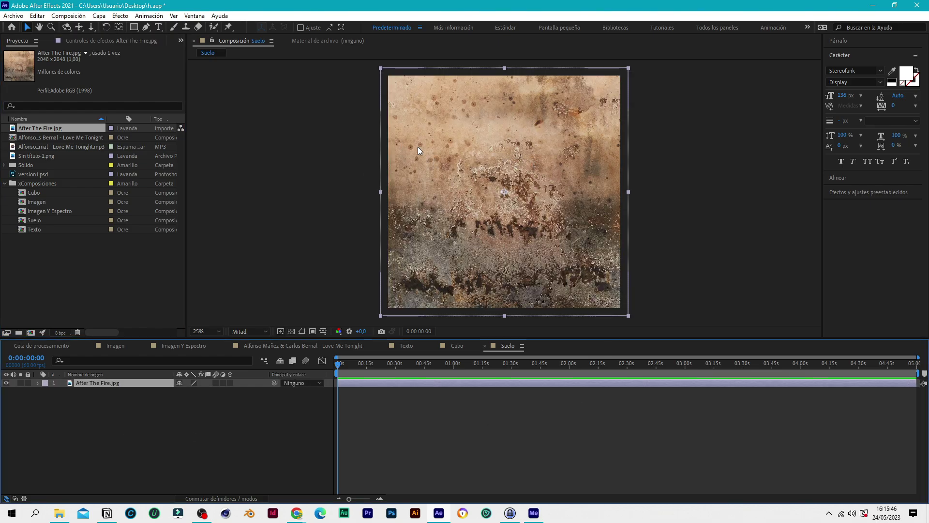
click(108, 406)
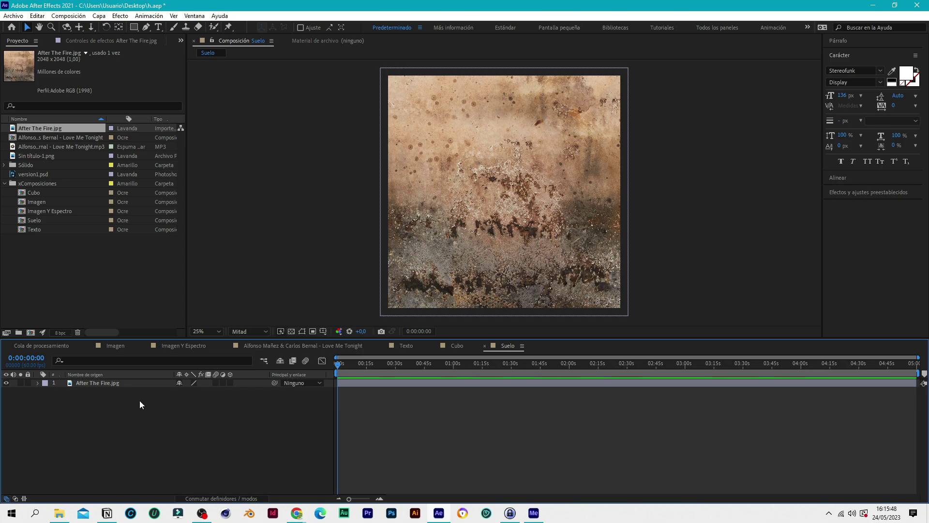
Create a blue 1920 x 1920 px solid above the texture in the Suelo composition
right_click(114, 400)
mouse_move(201, 281)
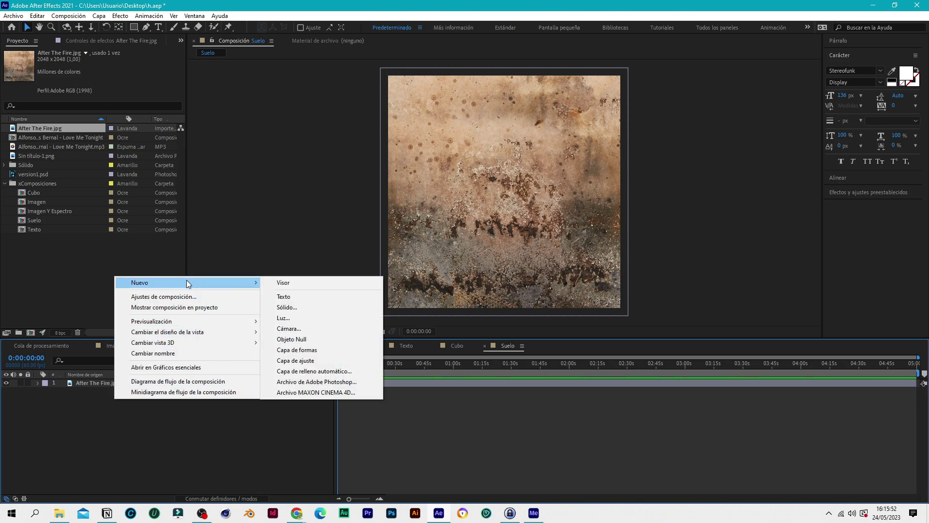
click(302, 307)
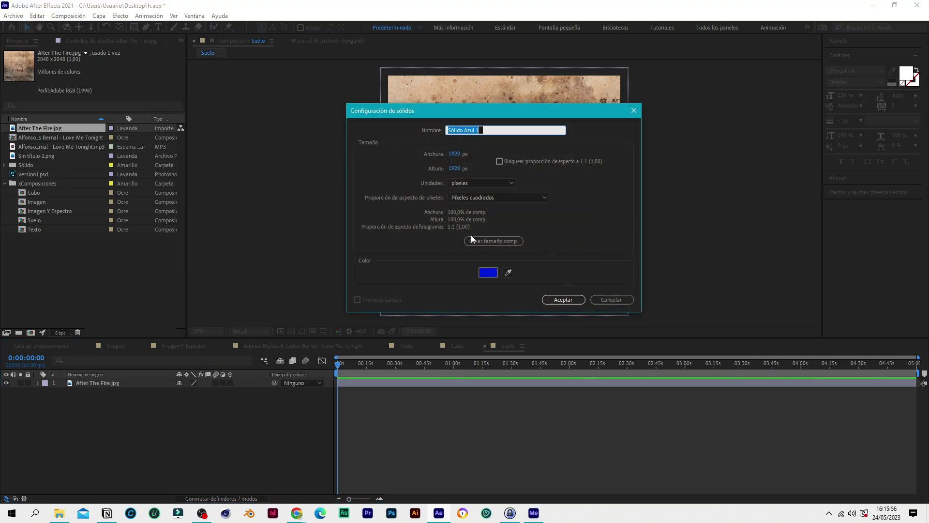
click(565, 300)
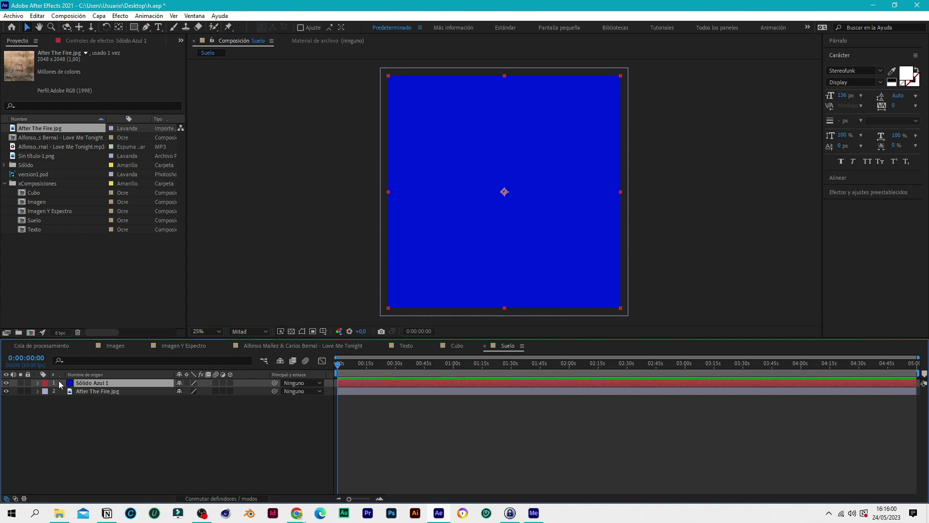
Set the blue solid's opacity to 50% so it tints the texture, and deselect the layer
click(37, 383)
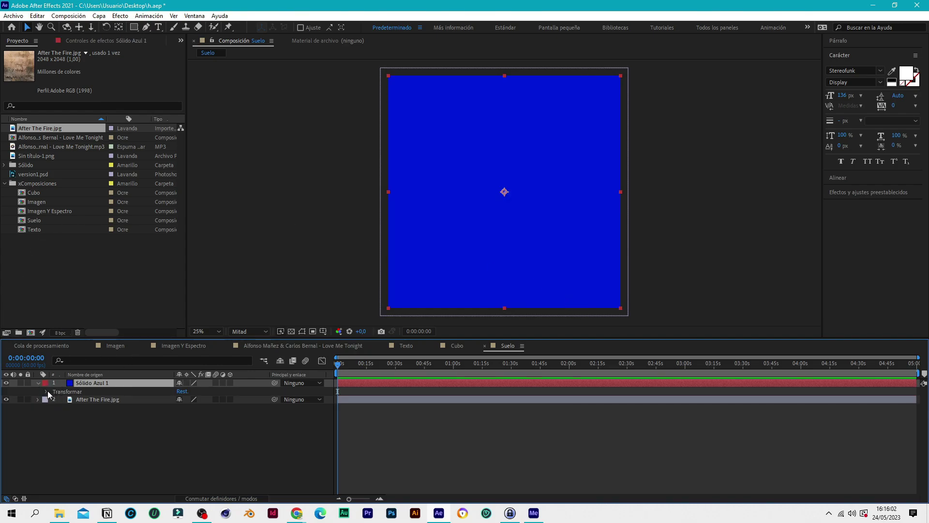
click(47, 392)
click(182, 432)
text(50)
click(187, 435)
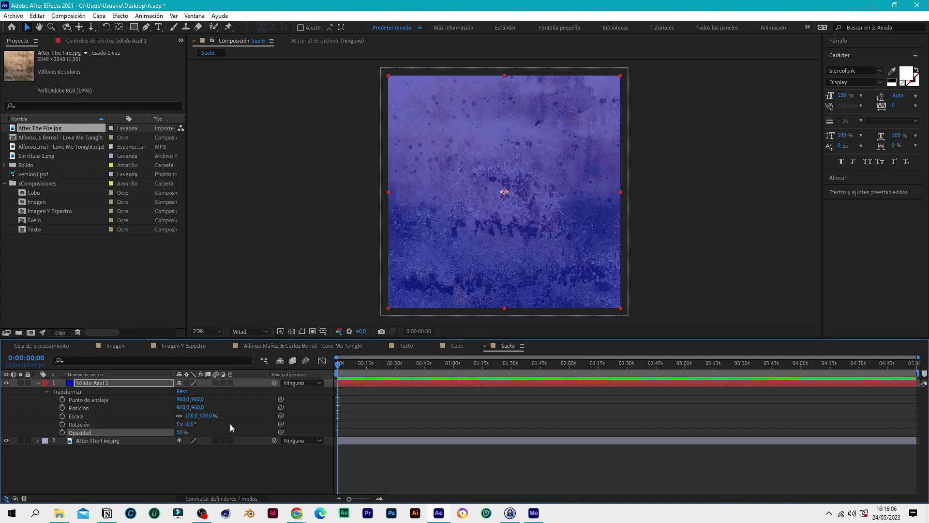
click(38, 382)
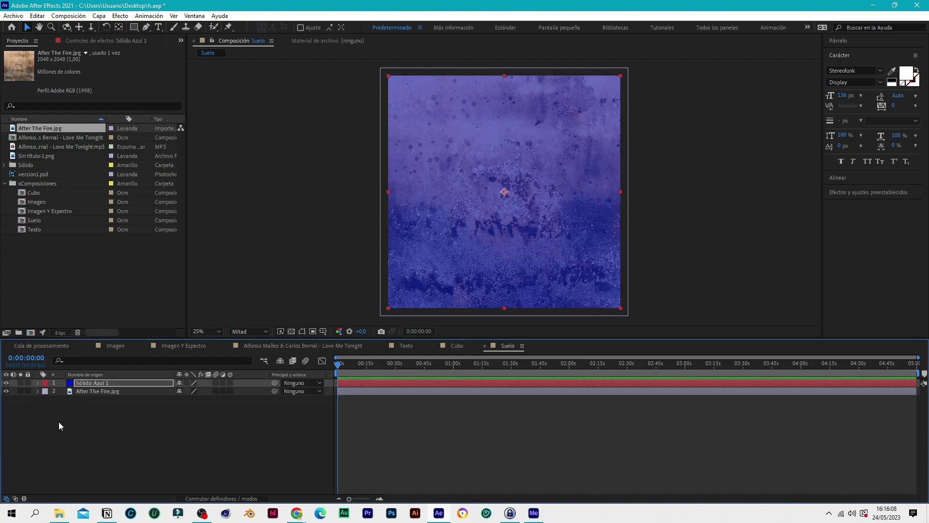
click(118, 411)
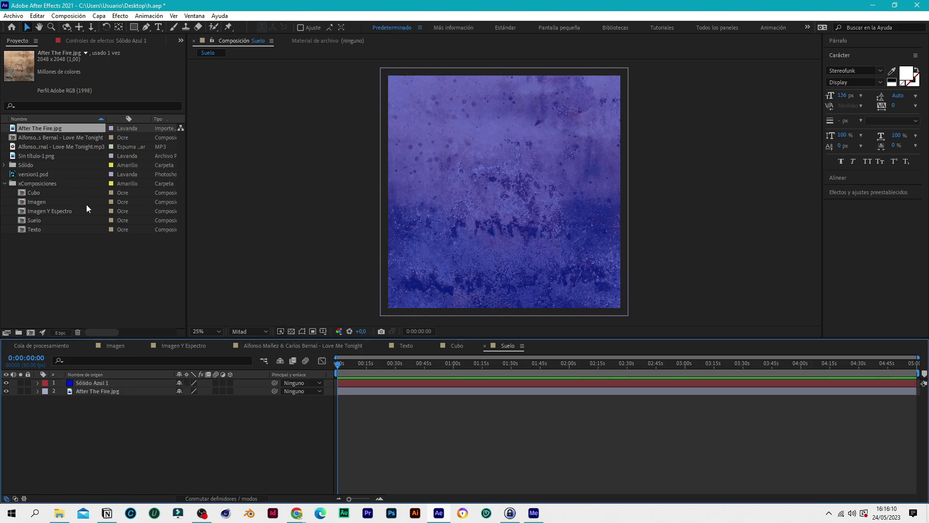
Place the version1.psd logo as the top Suelo layer, enlarged to span most of the floor and centred on the texture
drag(28, 173, 109, 379)
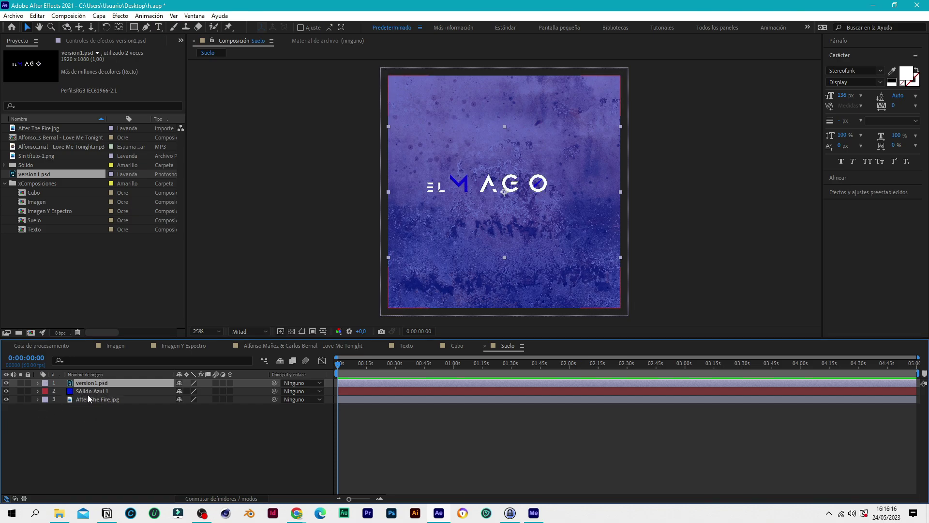
click(37, 383)
click(47, 392)
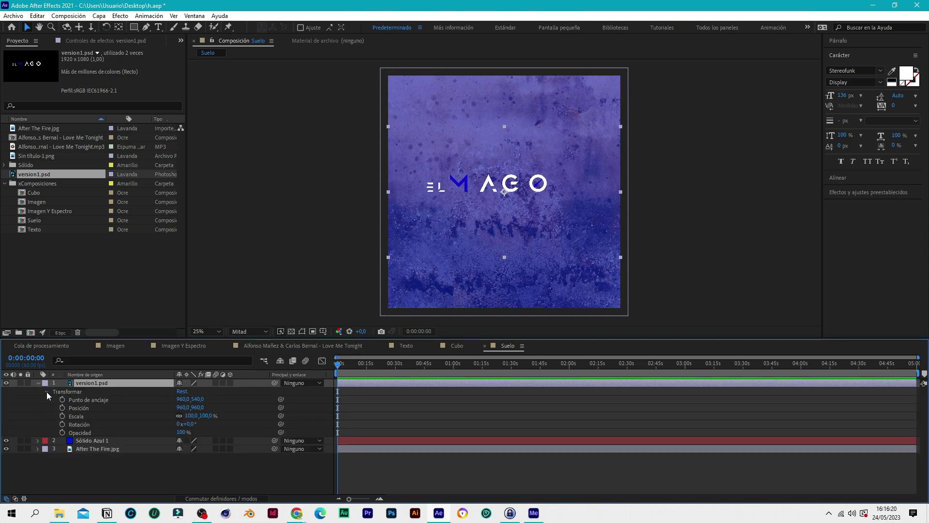
drag(193, 416, 212, 414)
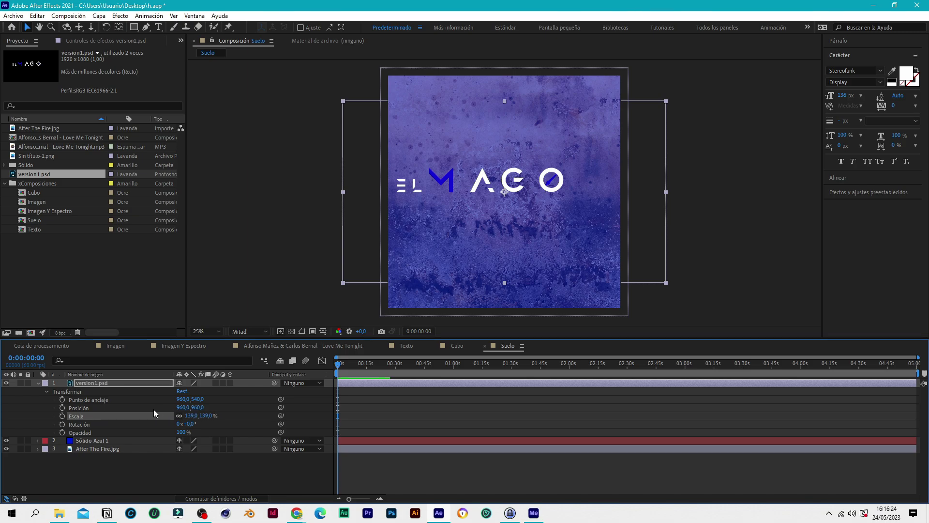
drag(184, 407, 264, 408)
mouse_move(201, 408)
mouse_down()
mouse_move(253, 405)
mouse_move(201, 417)
mouse_up()
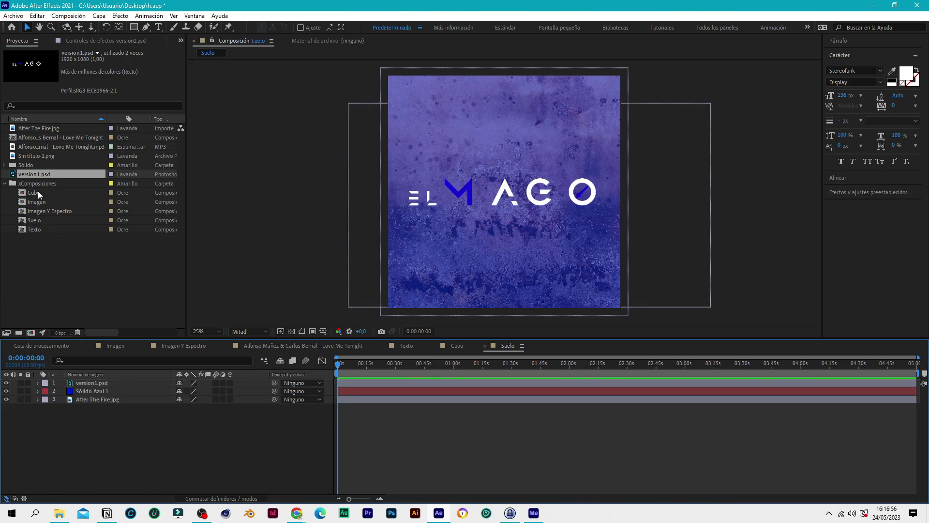
Add the Suelo composition as the top layer of the Cubo composition and make it a 3D layer
double_click(38, 192)
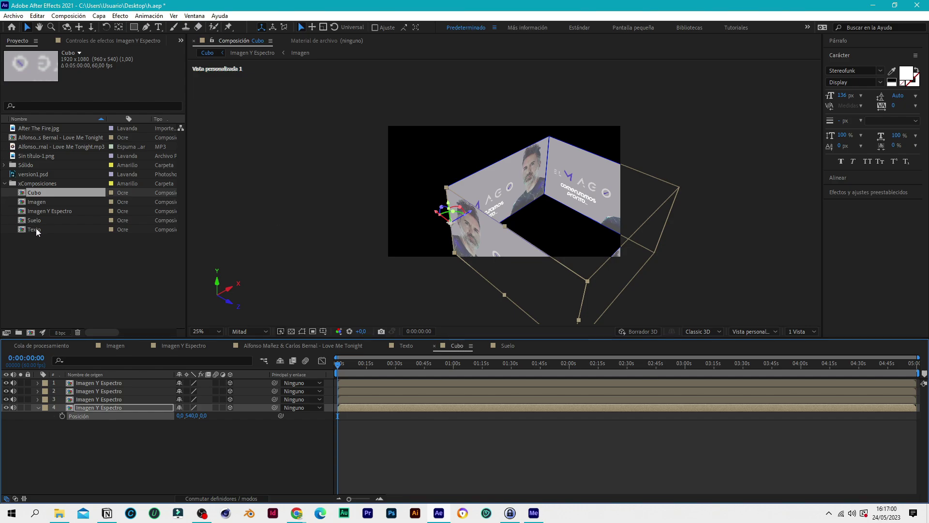
drag(32, 221, 94, 382)
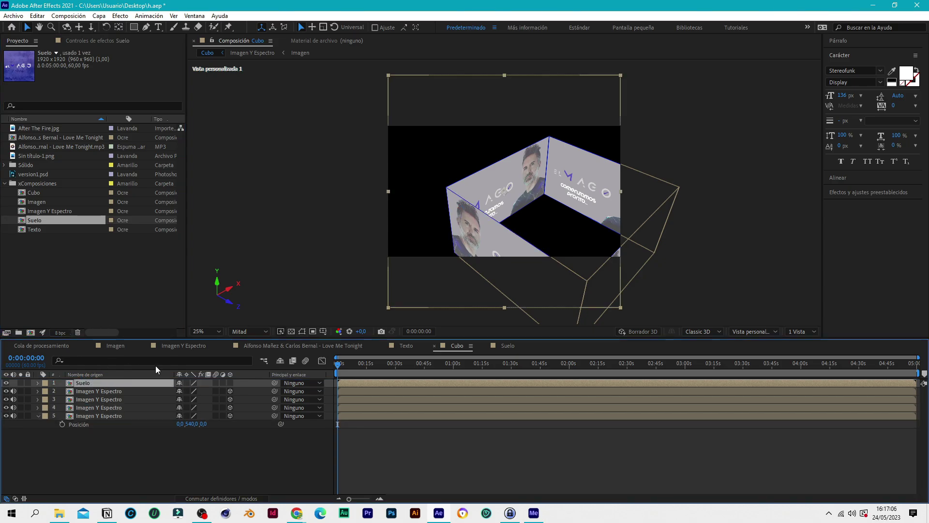
click(230, 383)
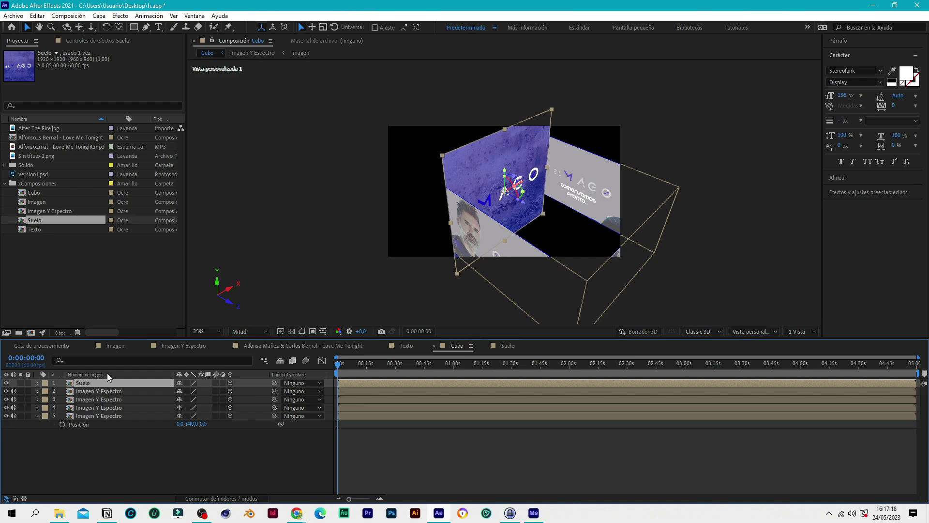
Set the Suelo layer's X rotation to -90° so it lies flat
key(r)
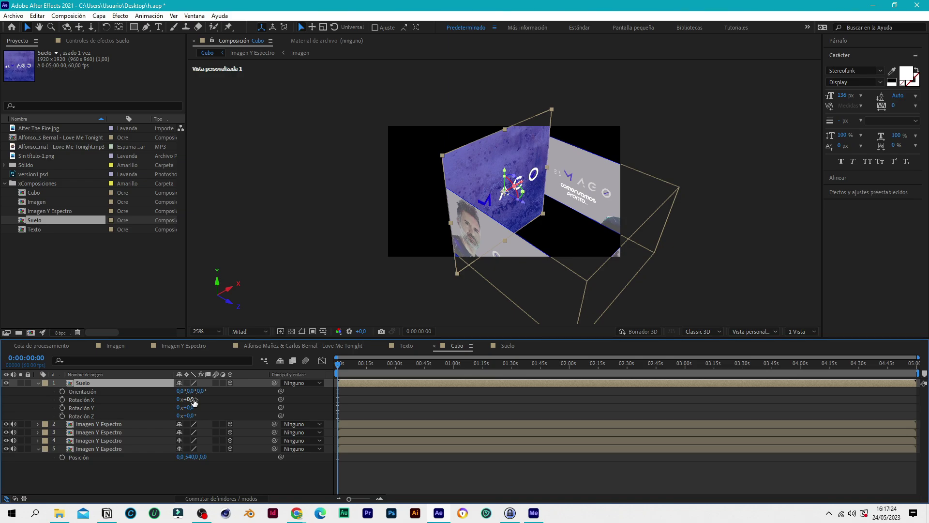
click(190, 400)
text(-90)
key(Return)
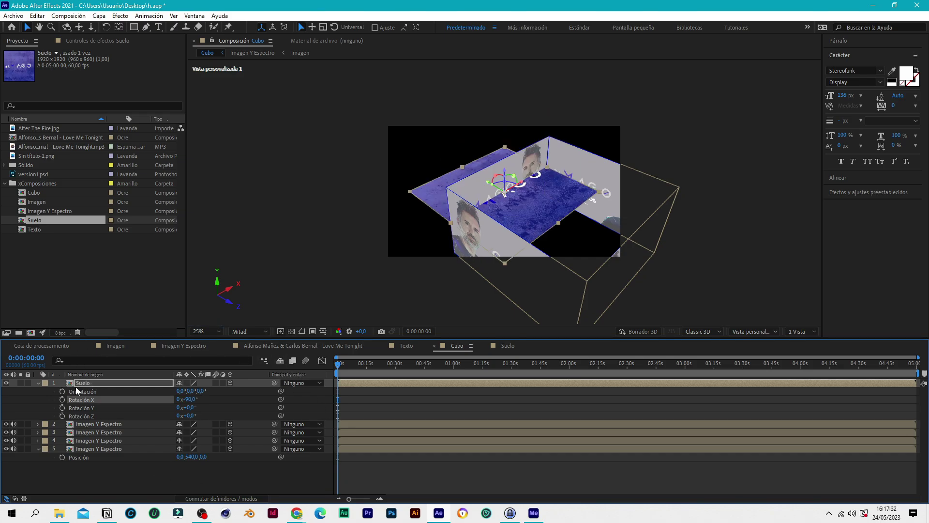
Set the Suelo layer's Z position to -960 to line it up with the four walls
click(98, 383)
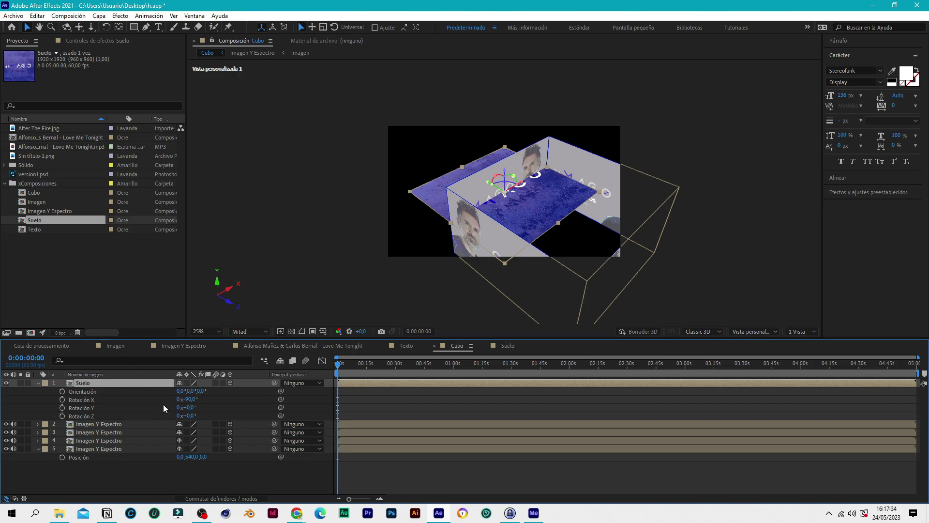
key(p)
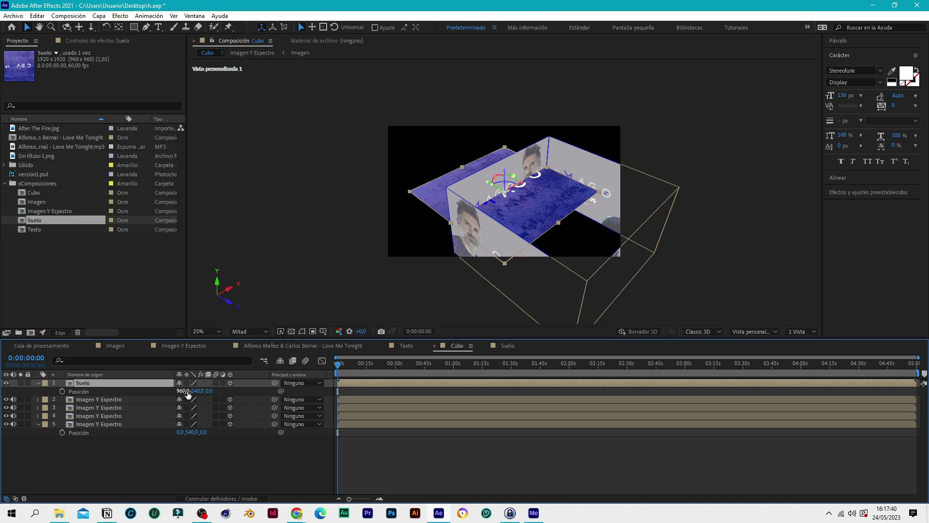
mouse_move(188, 395)
mouse_down()
mouse_move(215, 396)
mouse_move(184, 391)
mouse_up()
key(ctrl+z)
click(214, 392)
text(-96)
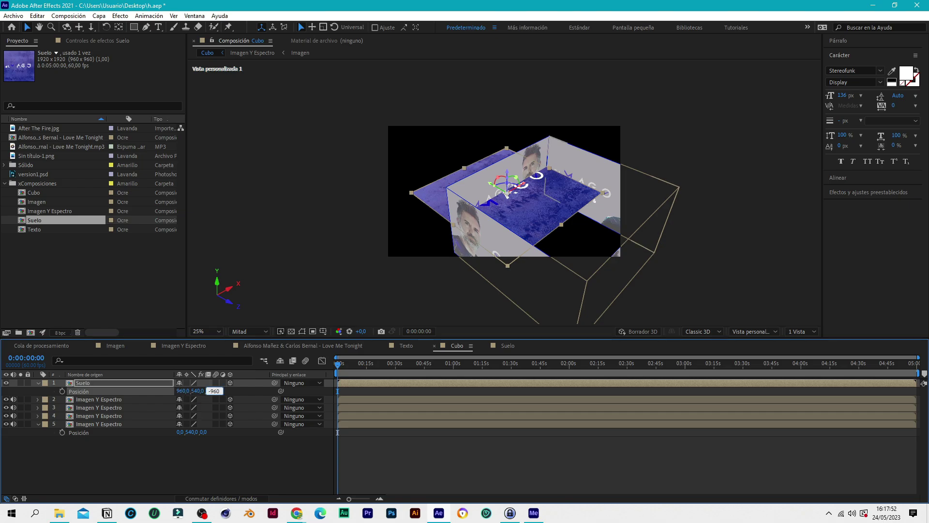
text(0)
key(Return)
Try a Y position of 0 for the Suelo layer
click(197, 392)
text(0)
key(Return)
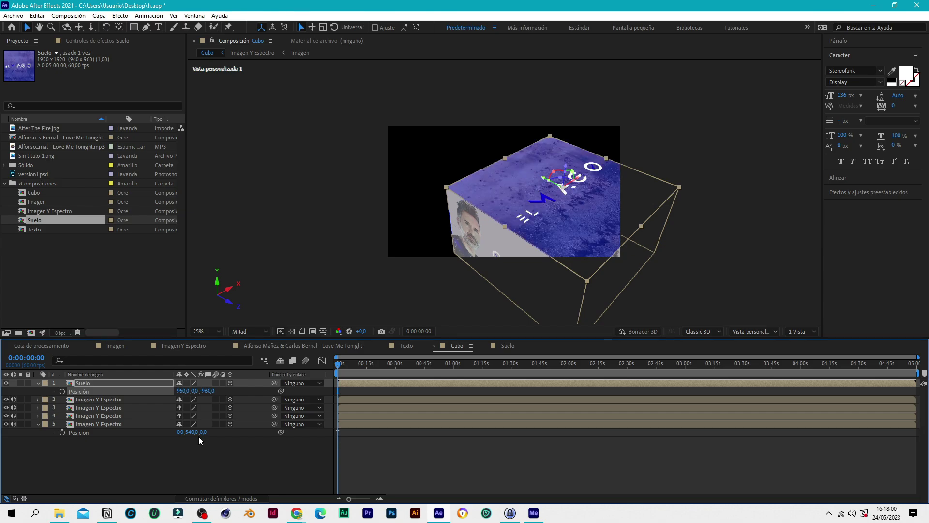
Set the Suelo layer's Y position to 1080 to place the floor at the base of the walls, and deselect it
click(197, 391)
text(1080)
key(Return)
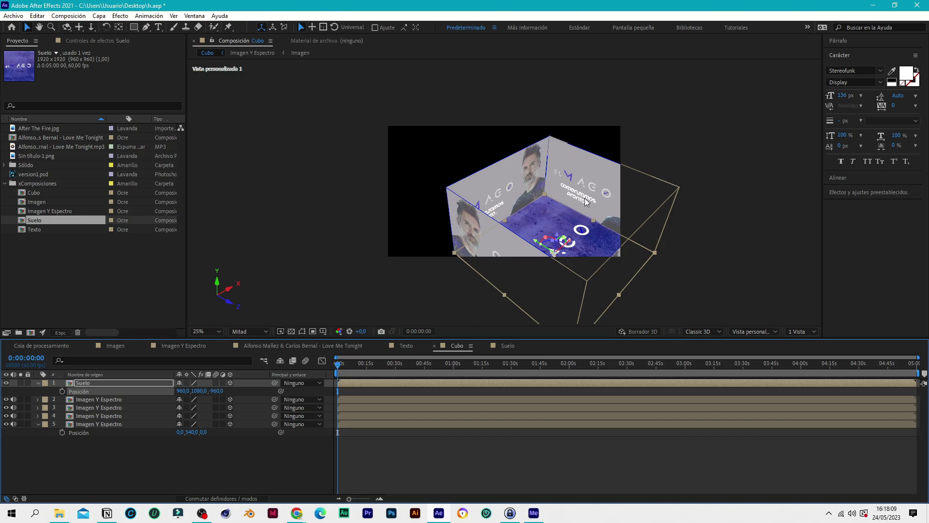
click(606, 141)
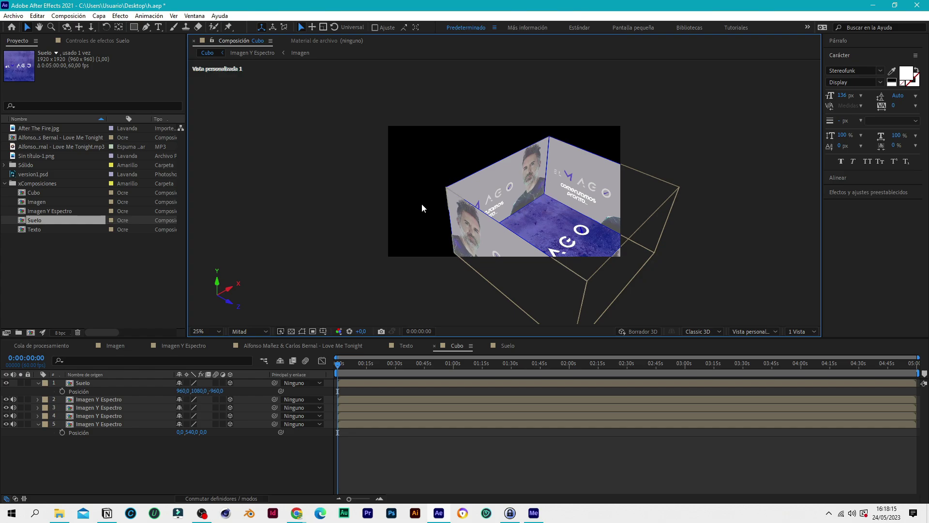
Create a new composition in the xComposiciones folder with a height of 1080 px
click(40, 184)
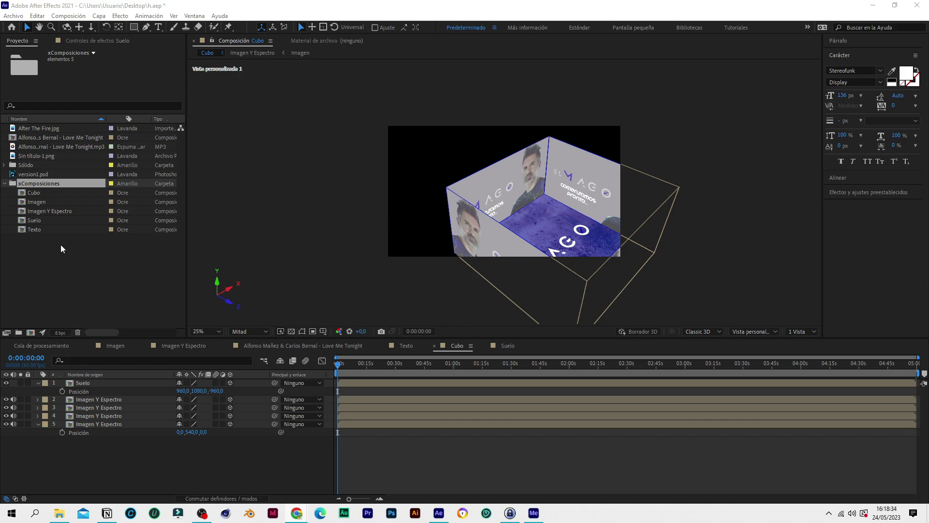
click(39, 182)
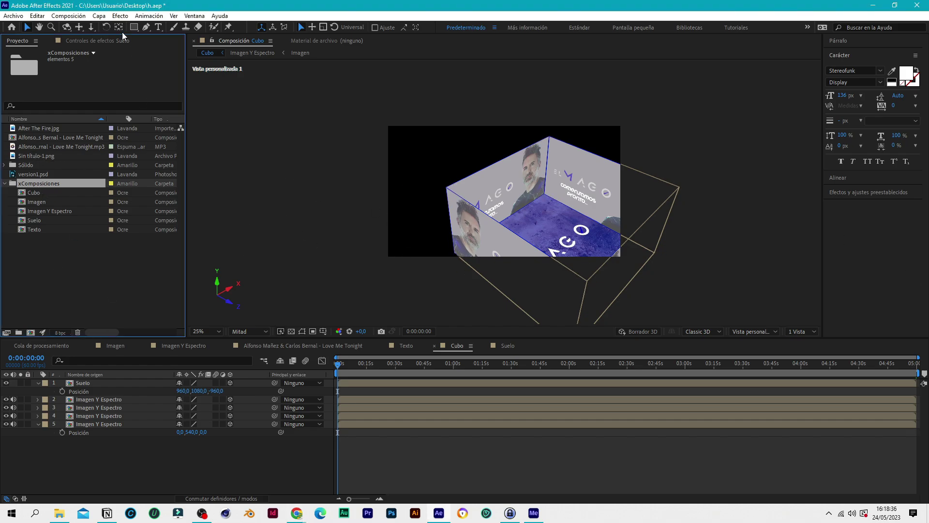
click(68, 15)
click(92, 27)
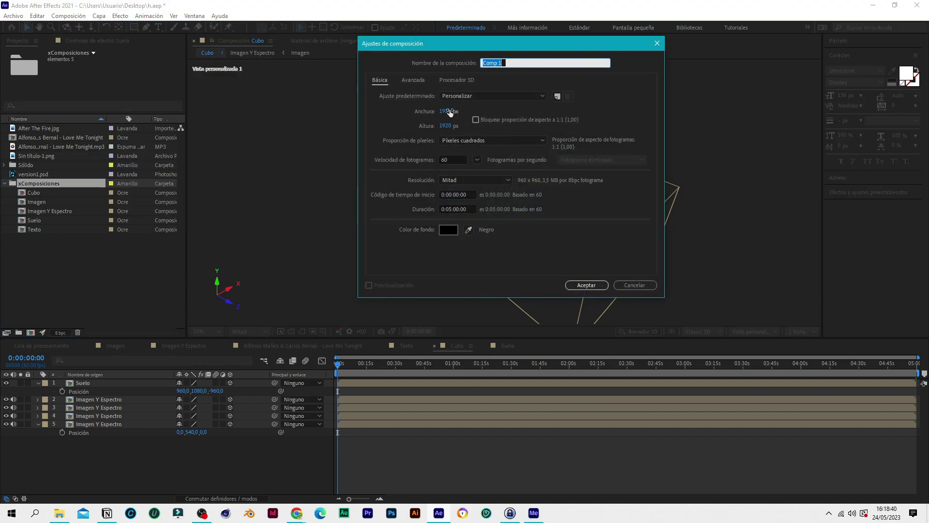
click(445, 126)
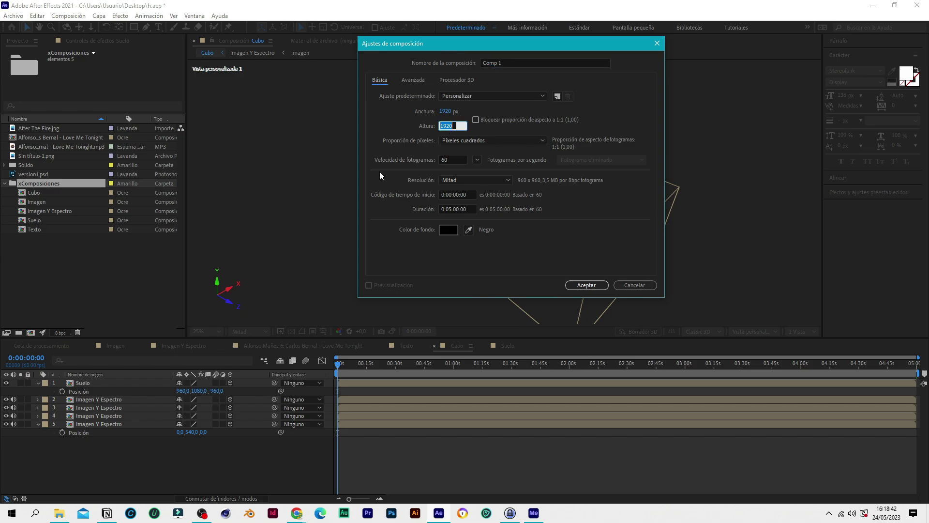
text(1080)
click(593, 285)
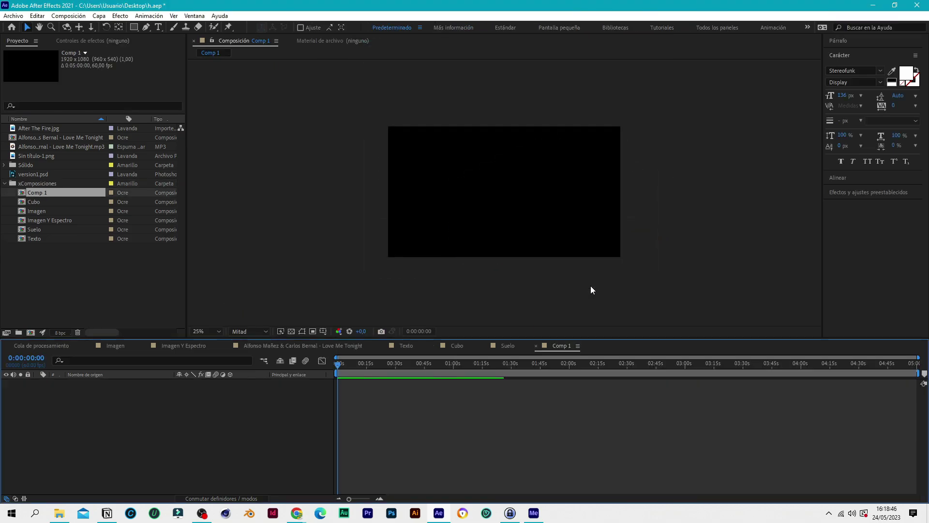
Rename the new composition Comp 1 as Contador
right_click(34, 192)
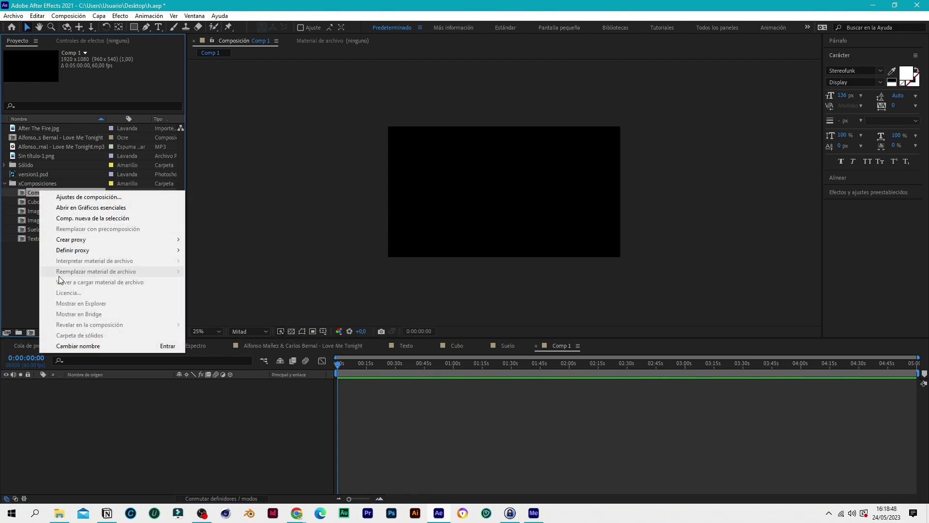
click(70, 346)
text(Contador)
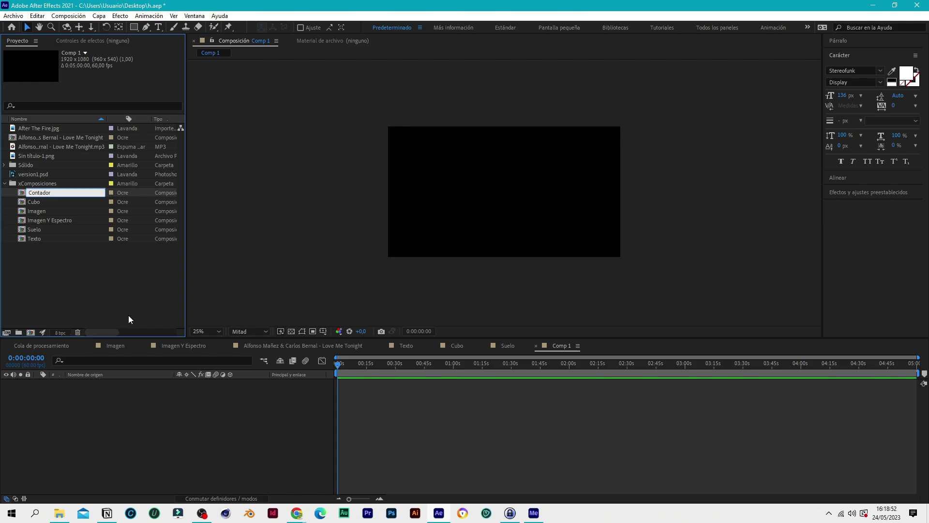
click(88, 266)
Add an empty text layer to the Contador composition
click(134, 407)
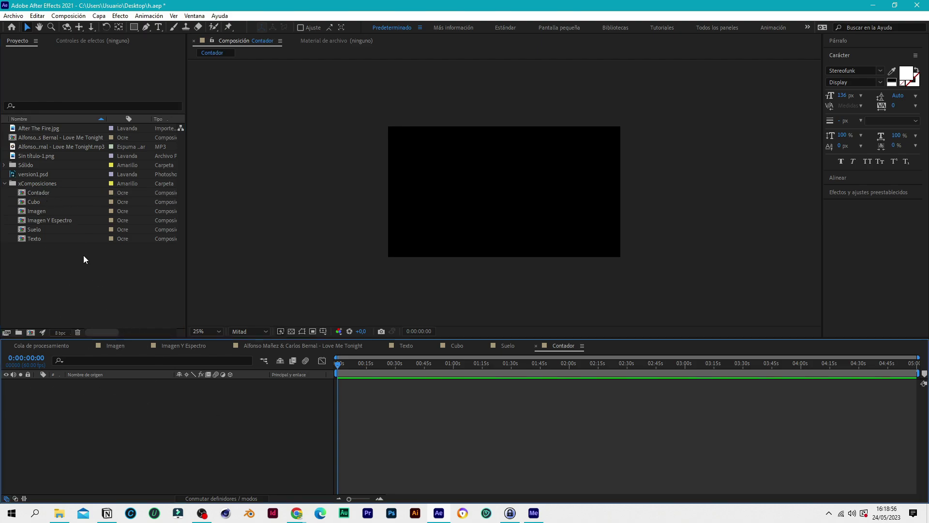
right_click(112, 408)
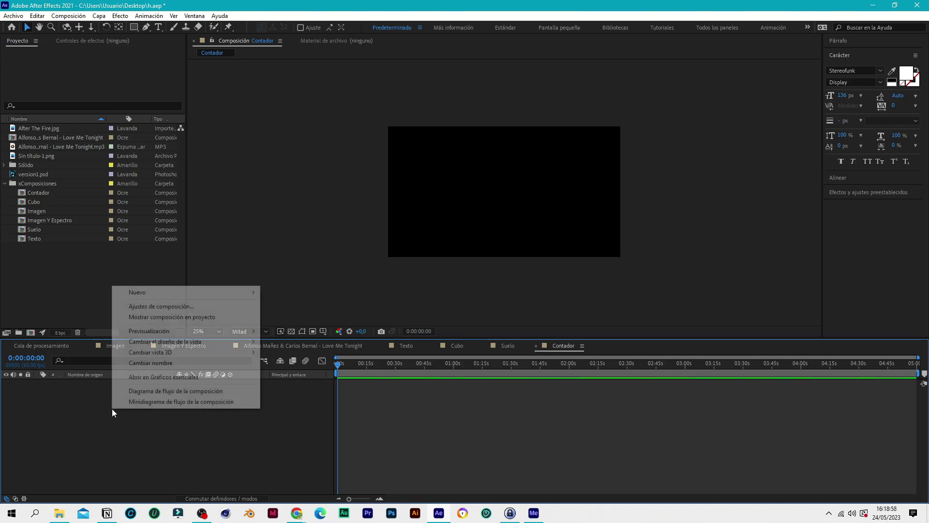
mouse_move(195, 294)
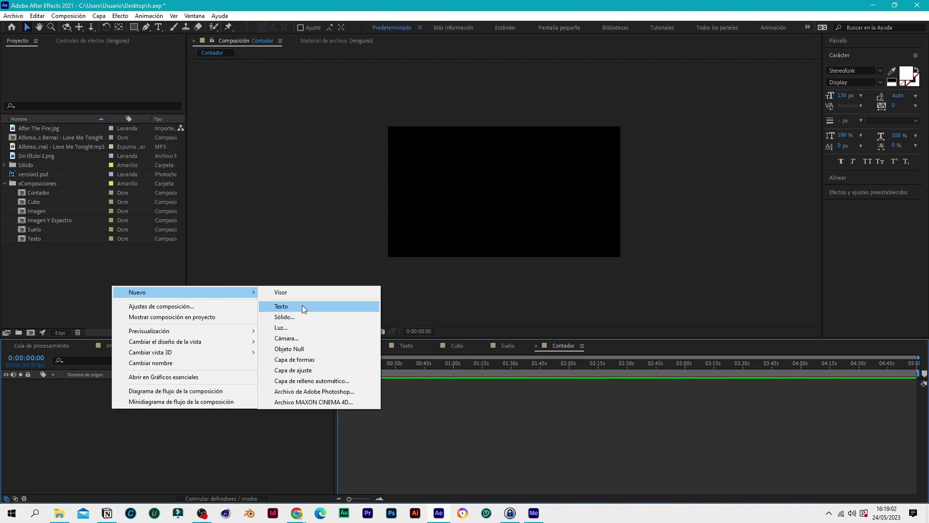
click(302, 305)
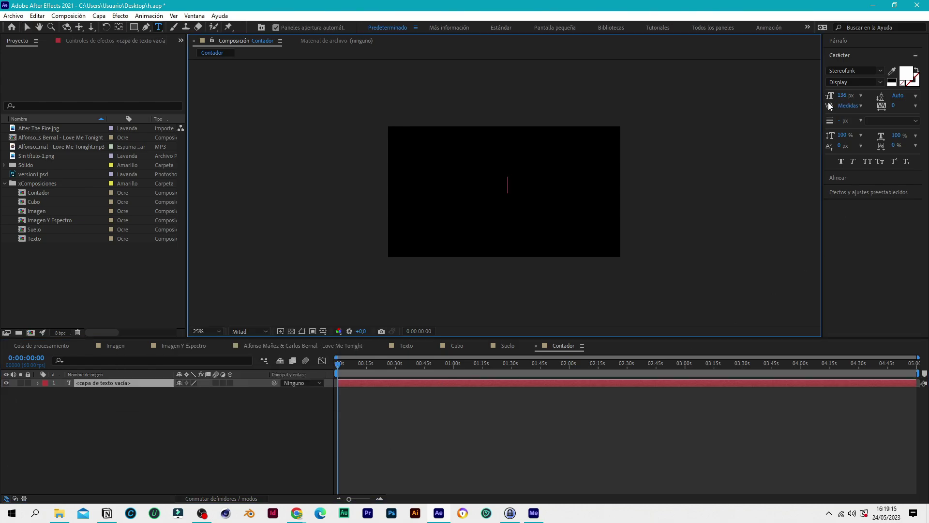
Find the Números effect and apply it to the empty text layer in the Contador composition
click(861, 192)
drag(856, 98, 798, 91)
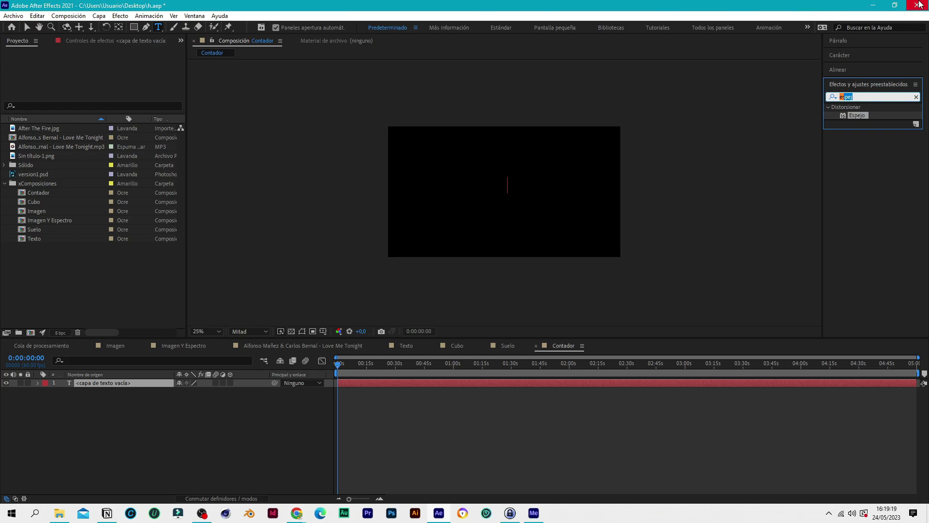
text(n)
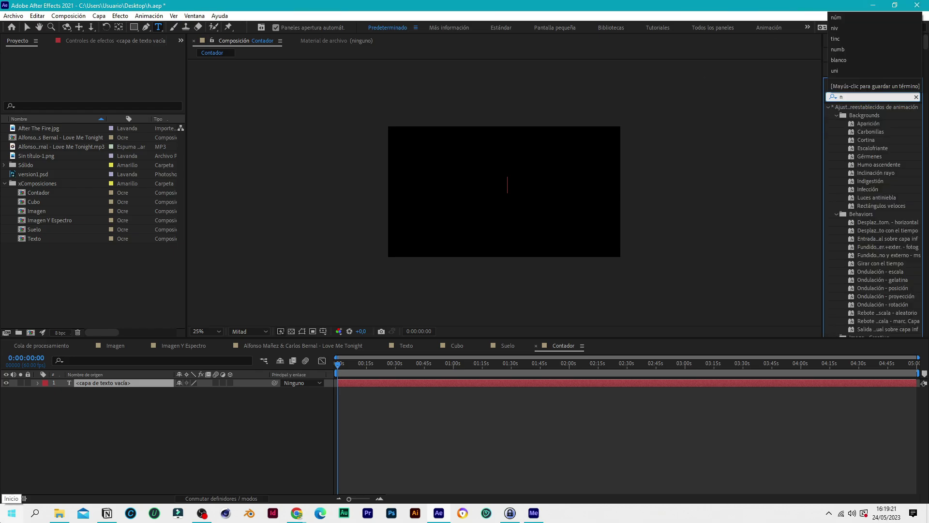
text(úm)
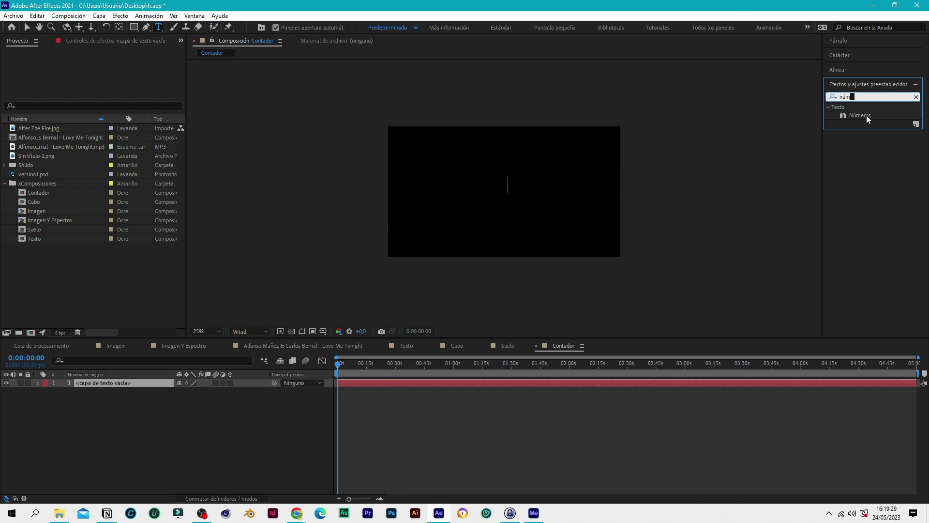
drag(867, 115, 120, 382)
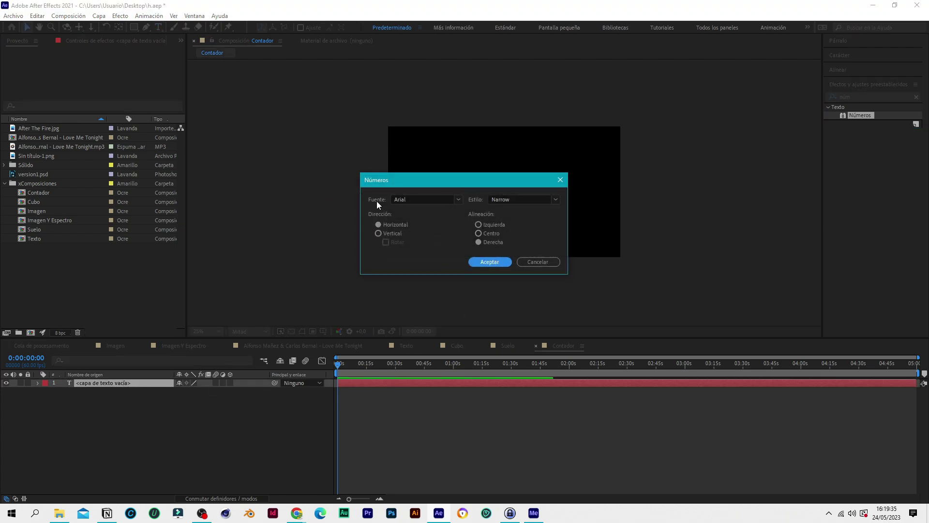
Set the Números font to Bebas with centred alignment and accept the settings
click(434, 200)
text(Bebas)
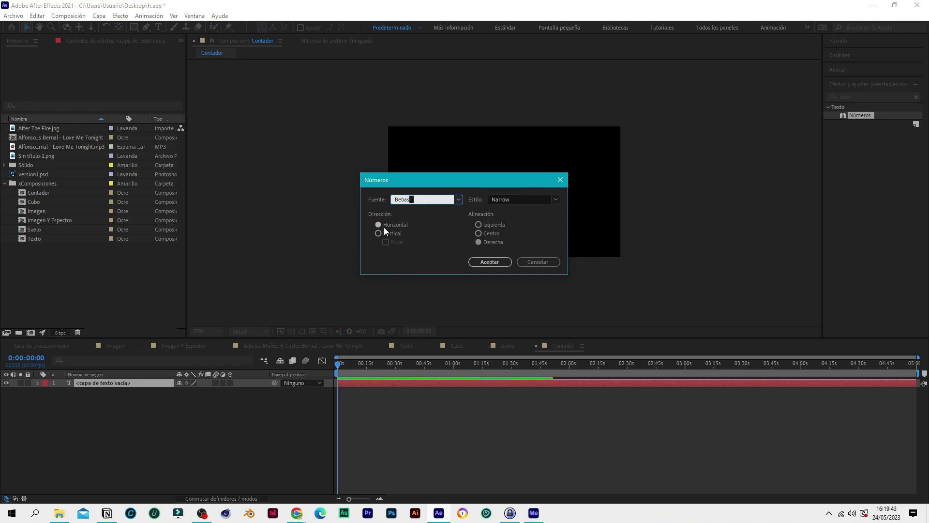
click(489, 234)
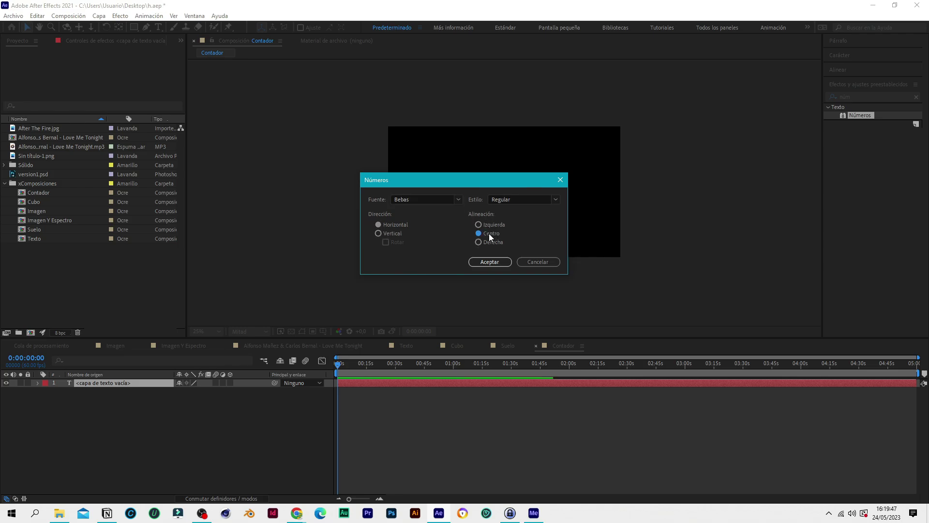
click(490, 262)
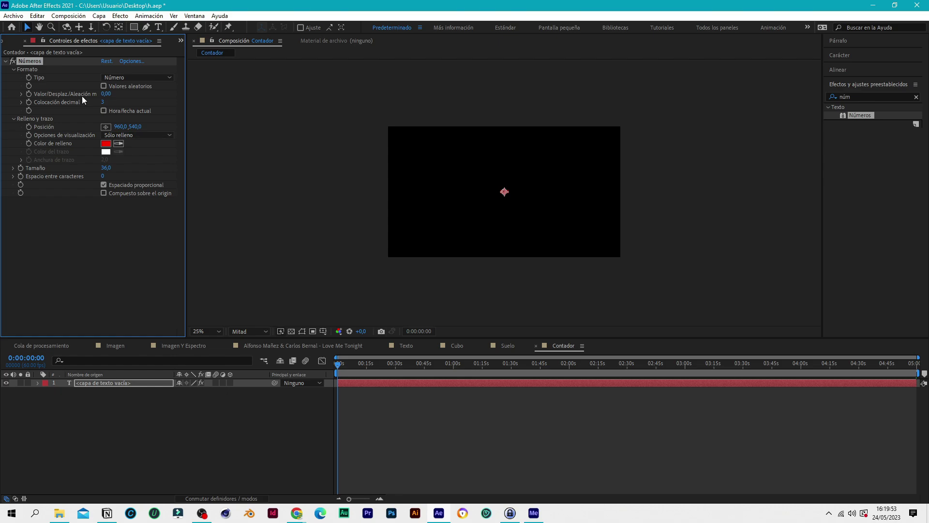
Set the number size to 180 and the type to Código de tiempo [30], and scrub the timeline to check the count
click(105, 168)
text(180)
key(Return)
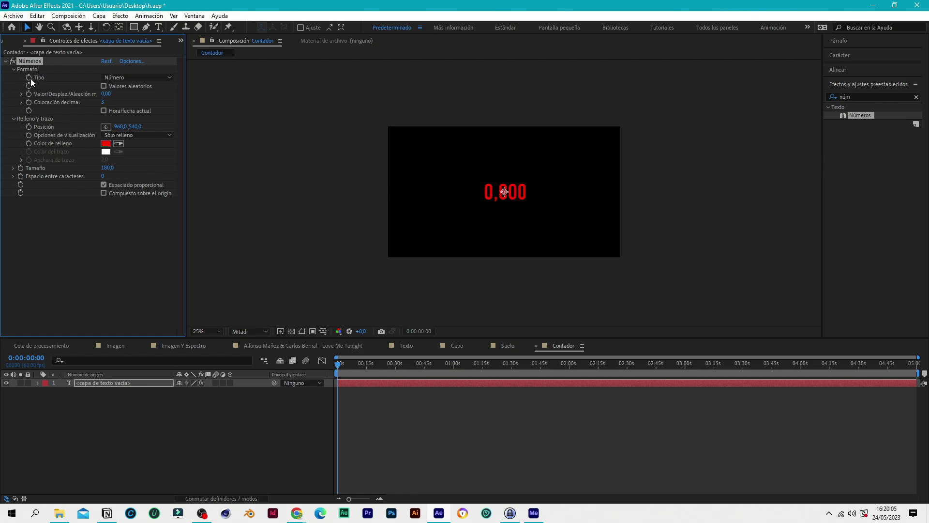
click(169, 77)
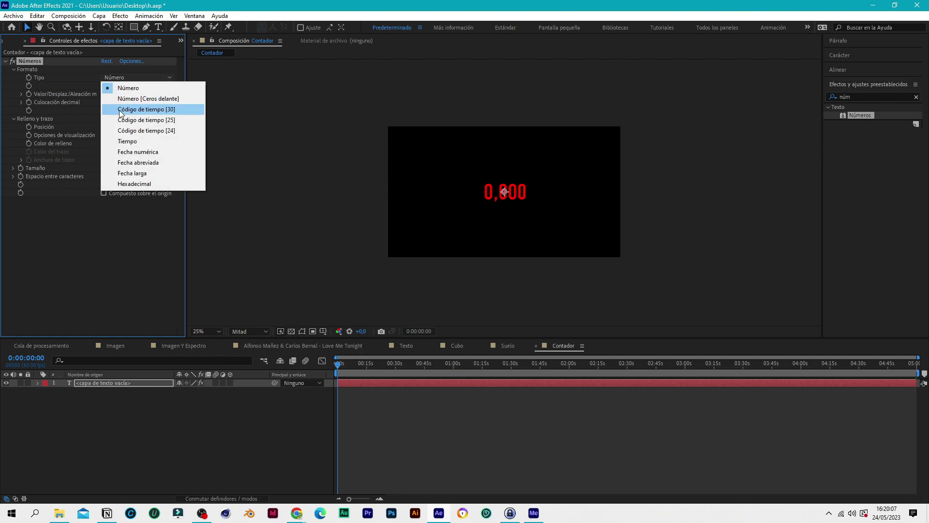
click(175, 110)
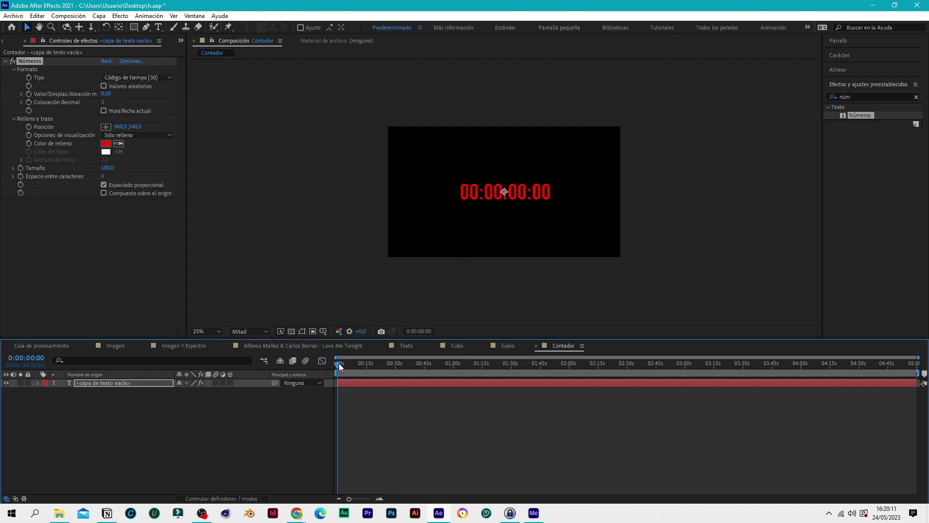
drag(339, 363, 416, 376)
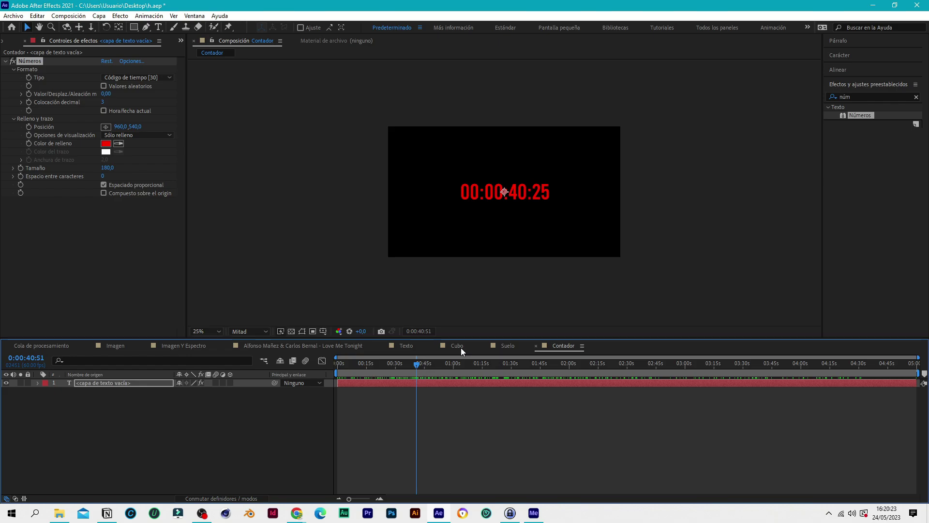
Turn off proportional spacing for the counter digits and scrub the timeline to check them
click(103, 185)
click(427, 363)
drag(428, 363, 380, 384)
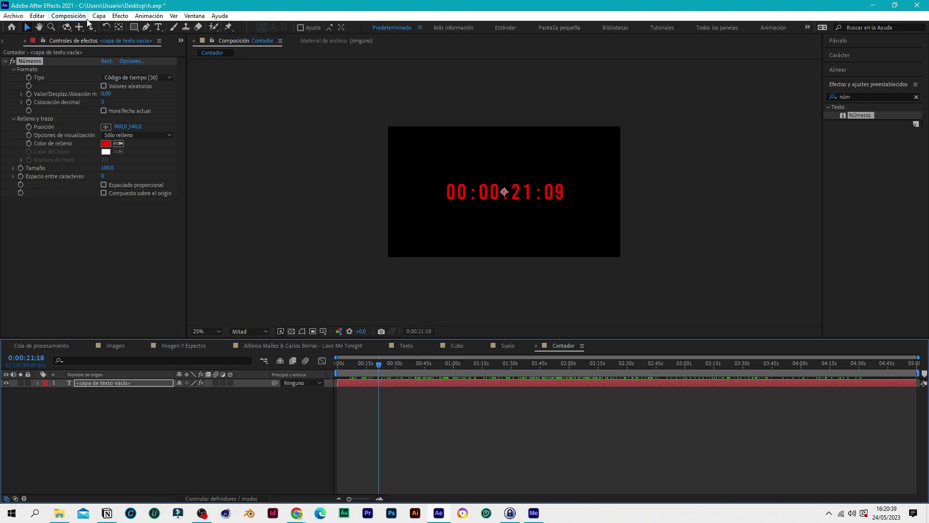
Change the counter's fill colour to blue 0020E2
click(106, 143)
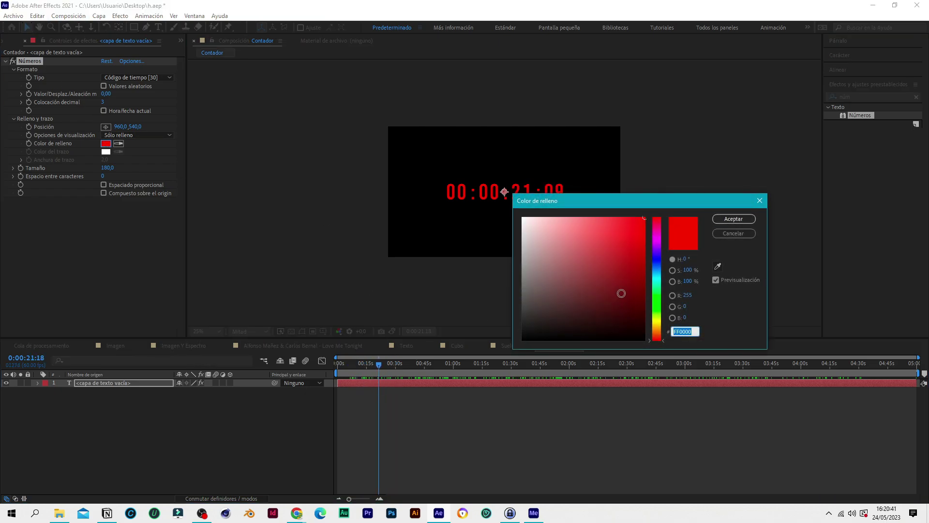
click(657, 257)
click(650, 227)
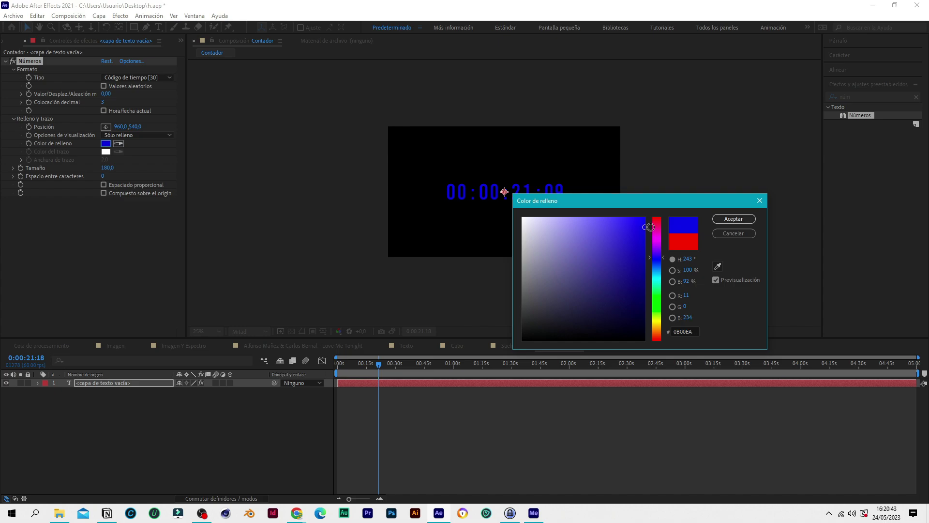
drag(652, 228, 652, 238)
click(655, 260)
click(647, 231)
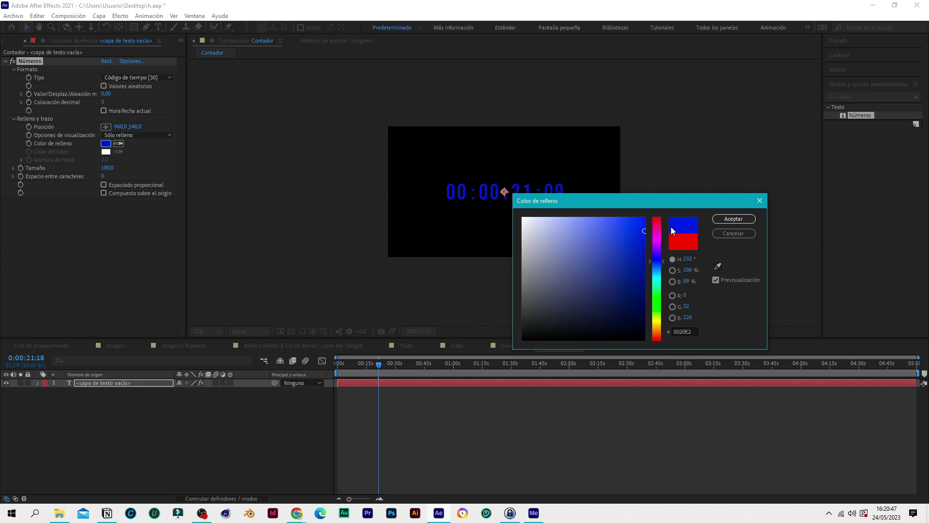
click(734, 219)
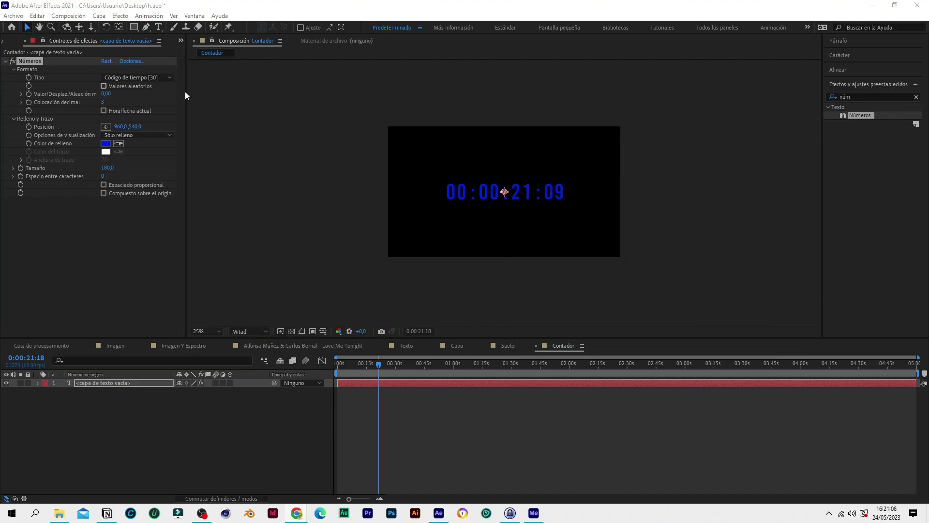
Create a new composition from Contador and rename it Cuanta Atras
drag(188, 94, 289, 94)
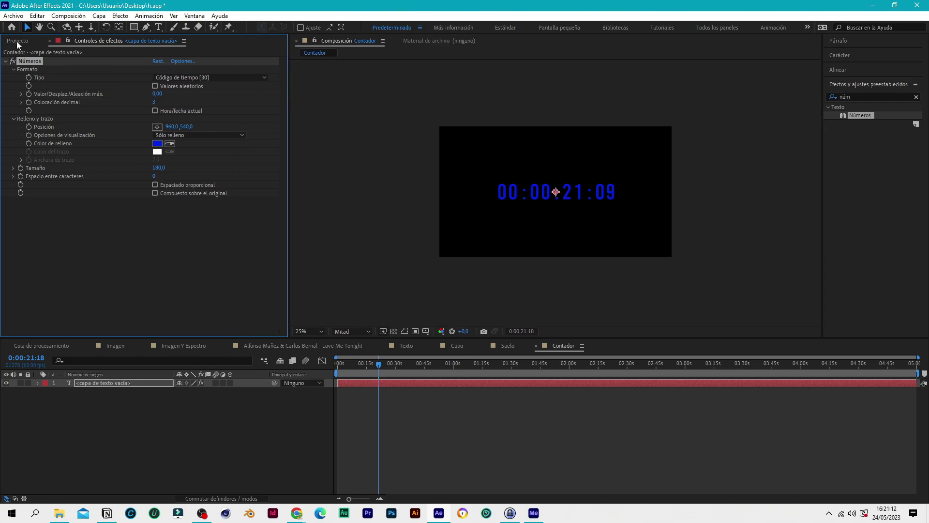
click(17, 41)
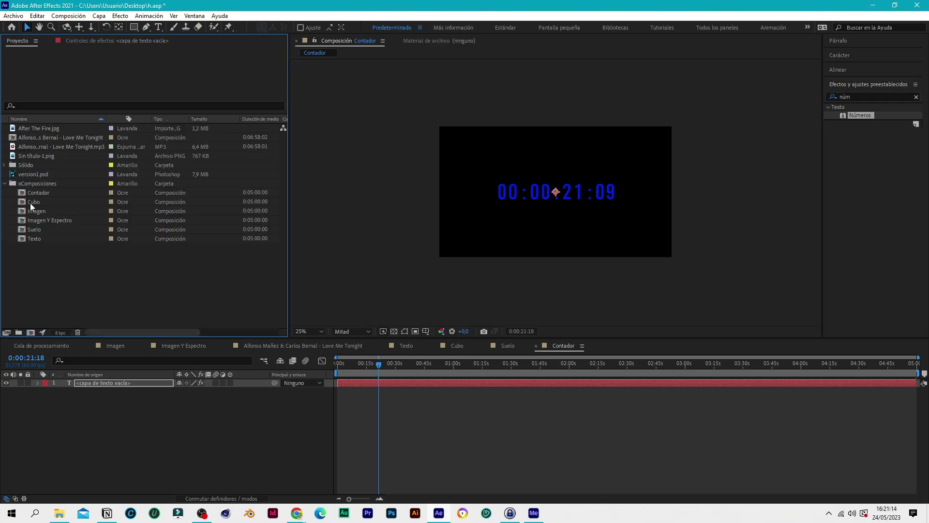
drag(40, 193, 31, 333)
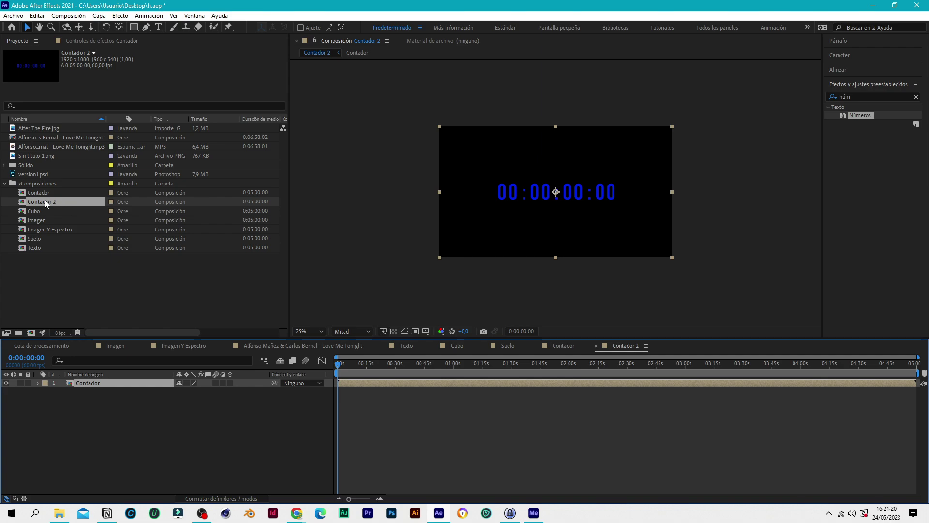
right_click(51, 200)
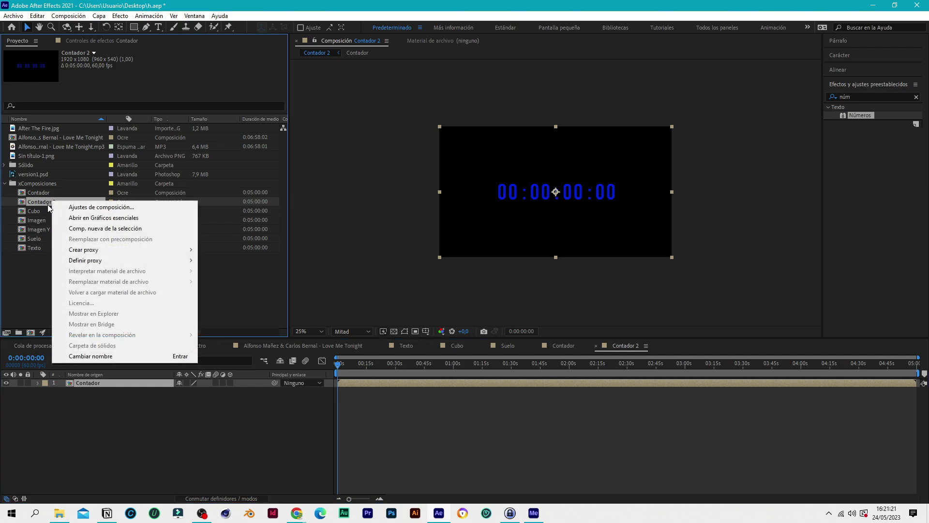
click(92, 357)
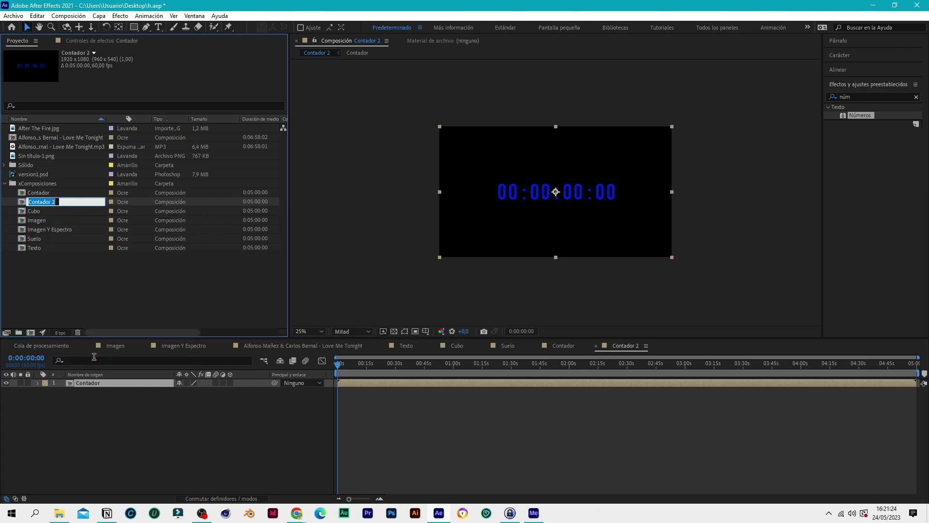
text(Cuanta Atras)
key(Return)
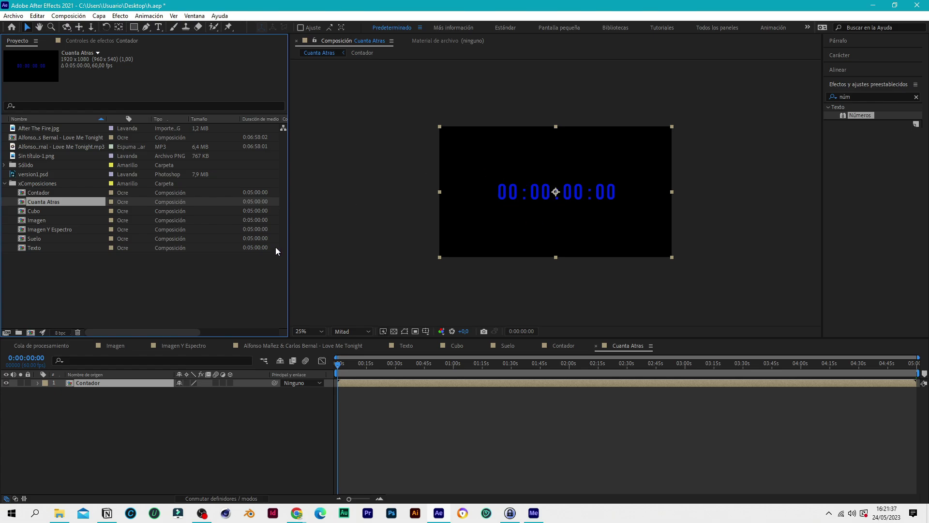
Draw a rectangular mask on the Contador layer around the two middle digit pairs, keeping only minutes and seconds
click(136, 27)
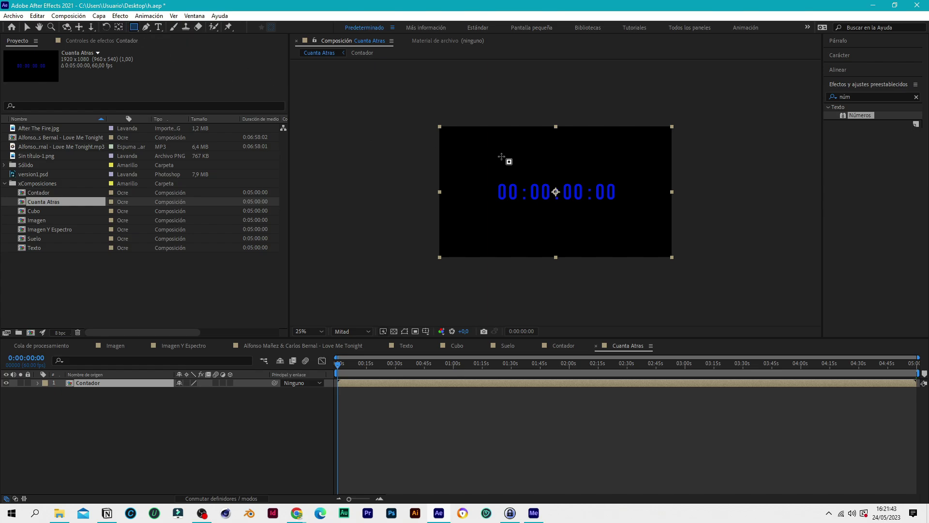
drag(528, 179, 587, 203)
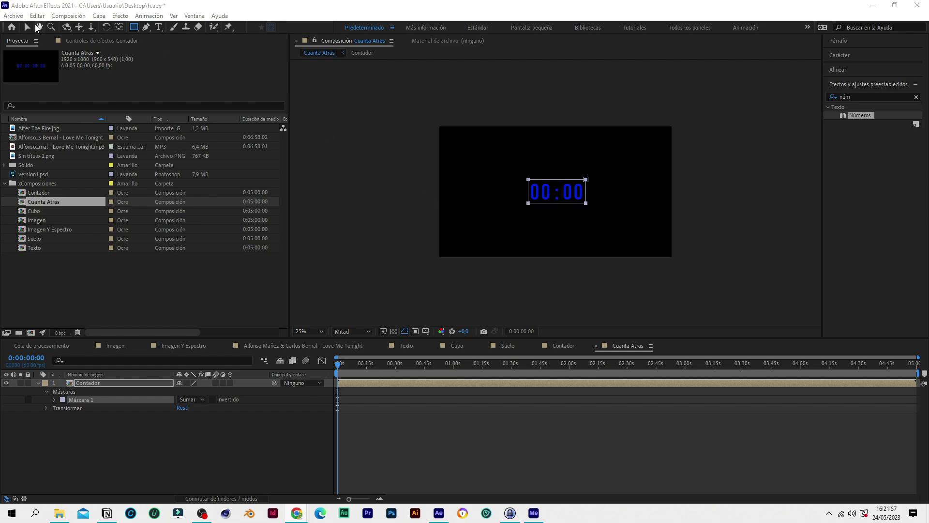
click(27, 28)
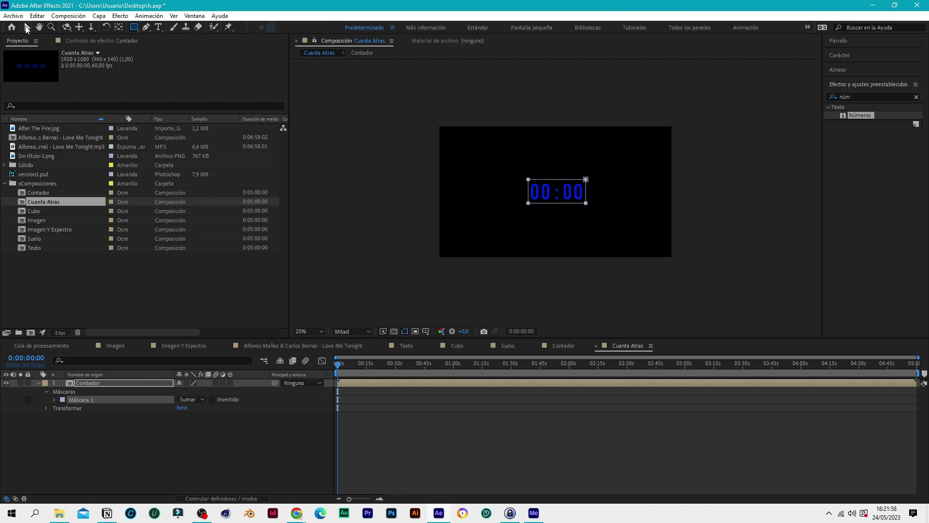
click(38, 383)
Reverse the Contador layer's time and scrub the timeline to check the countdown
click(91, 384)
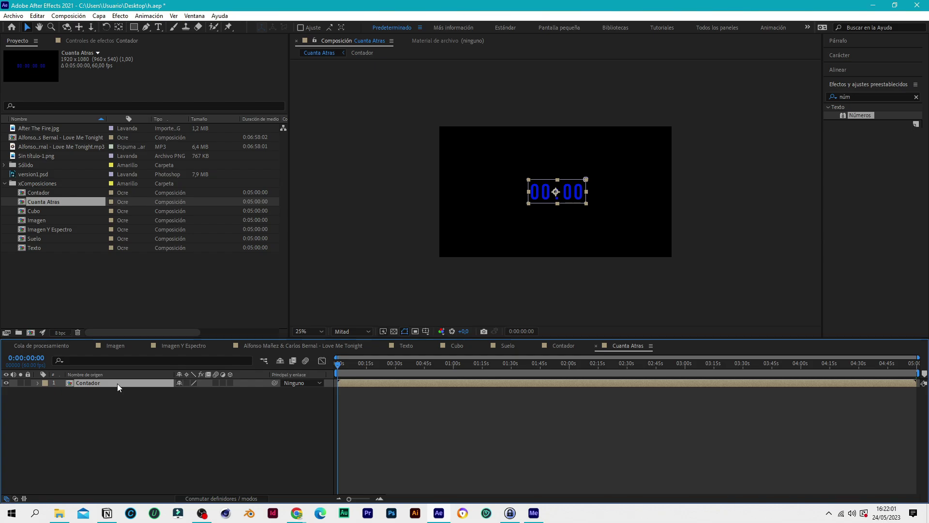
right_click(117, 383)
mouse_move(202, 228)
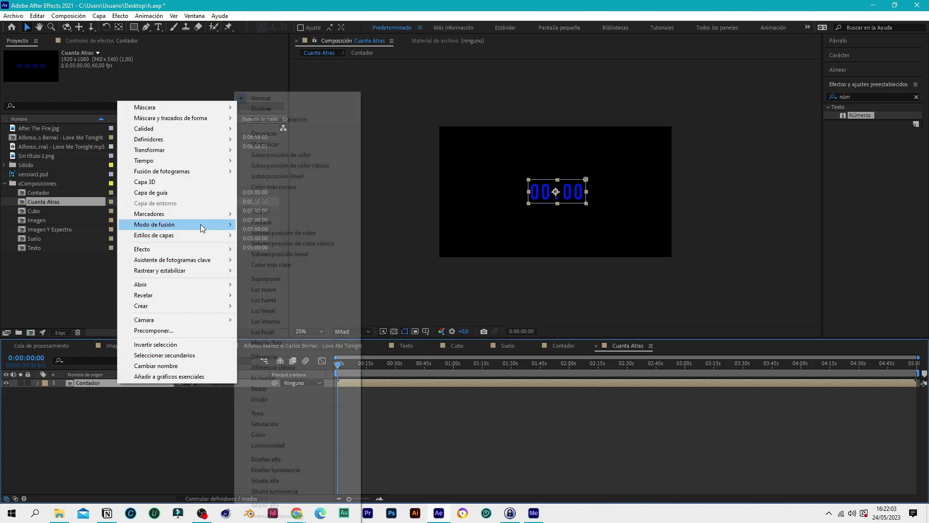
mouse_move(205, 160)
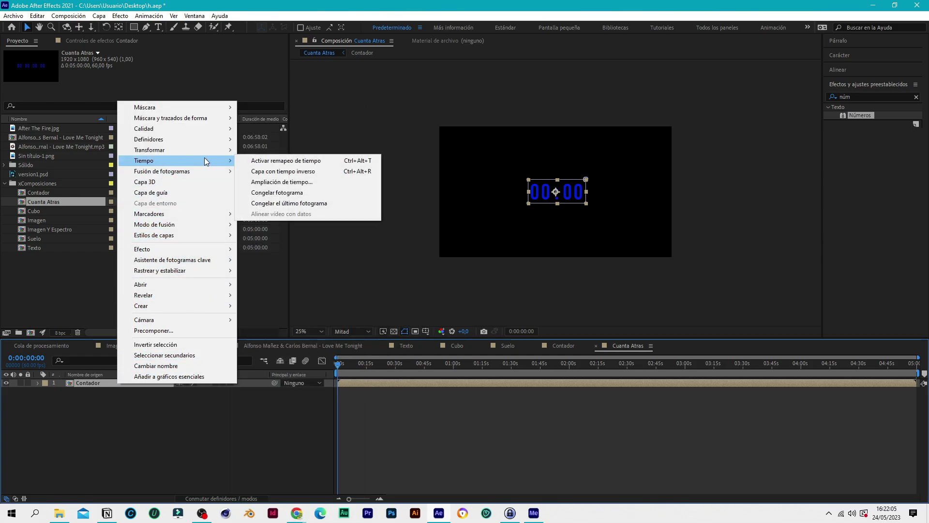
click(313, 172)
click(443, 261)
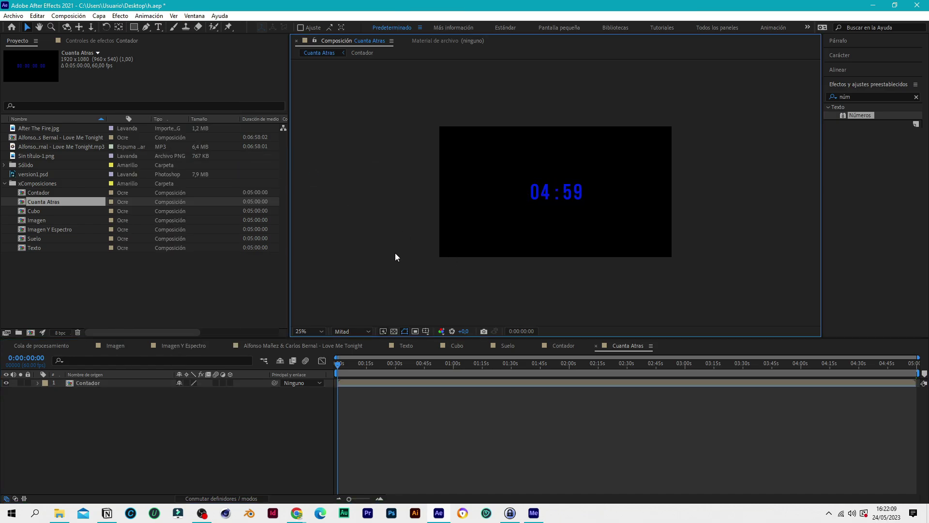
drag(338, 364, 590, 396)
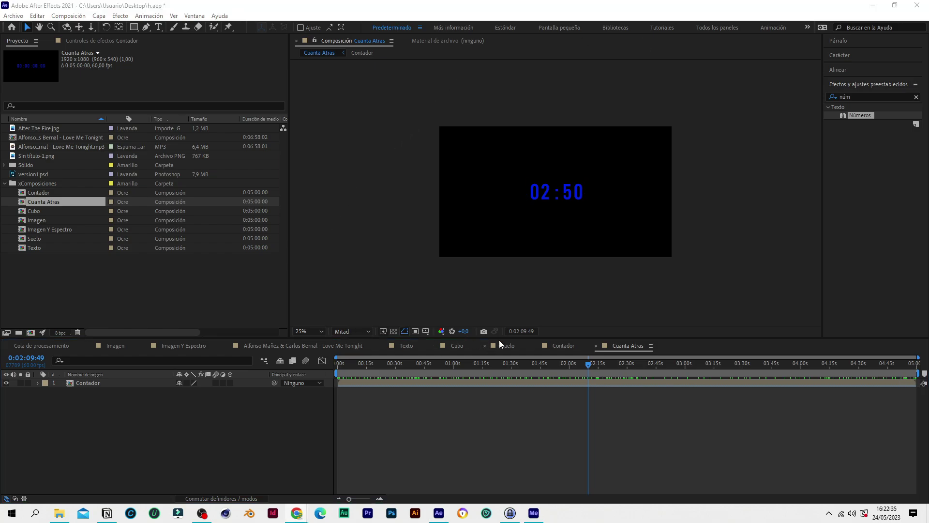
Add Cuanta Atras to the Cubo composition beneath the wall layers as a 3D layer and move it along Z to the cube's middle
click(457, 345)
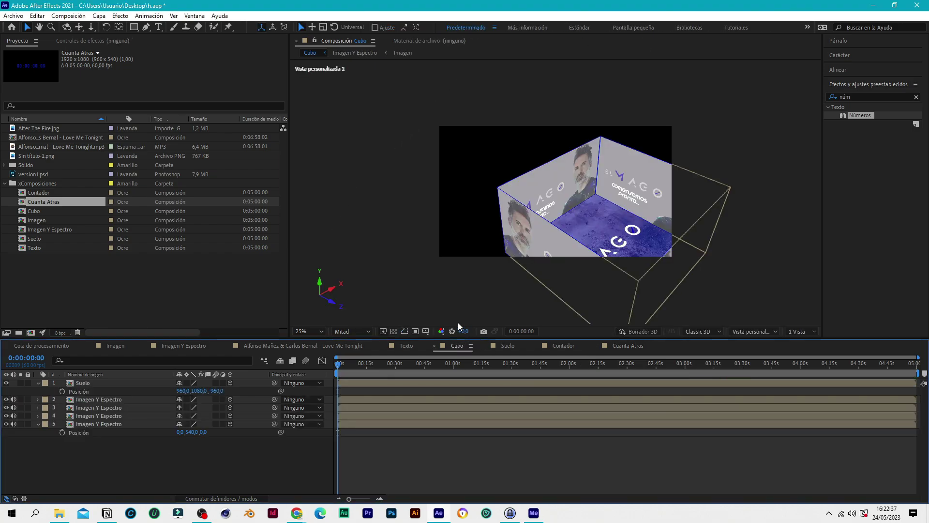
click(37, 383)
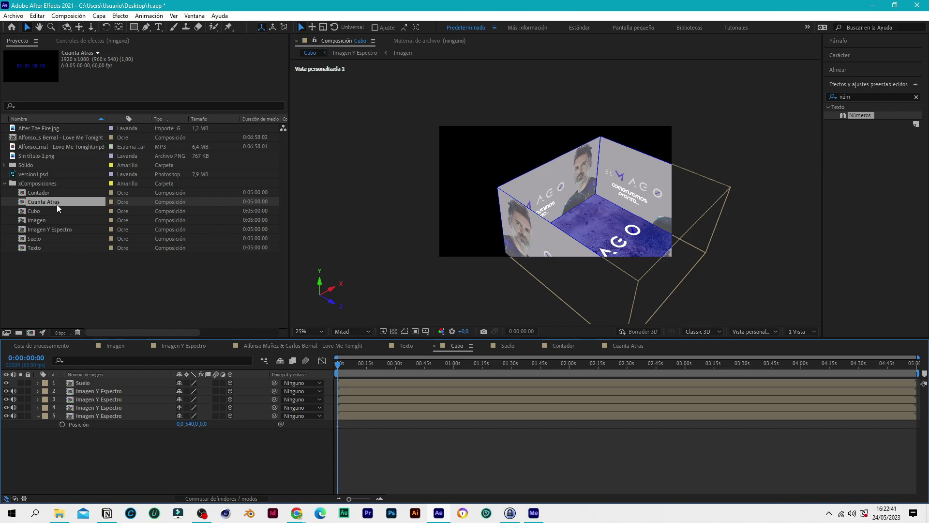
drag(48, 201, 88, 429)
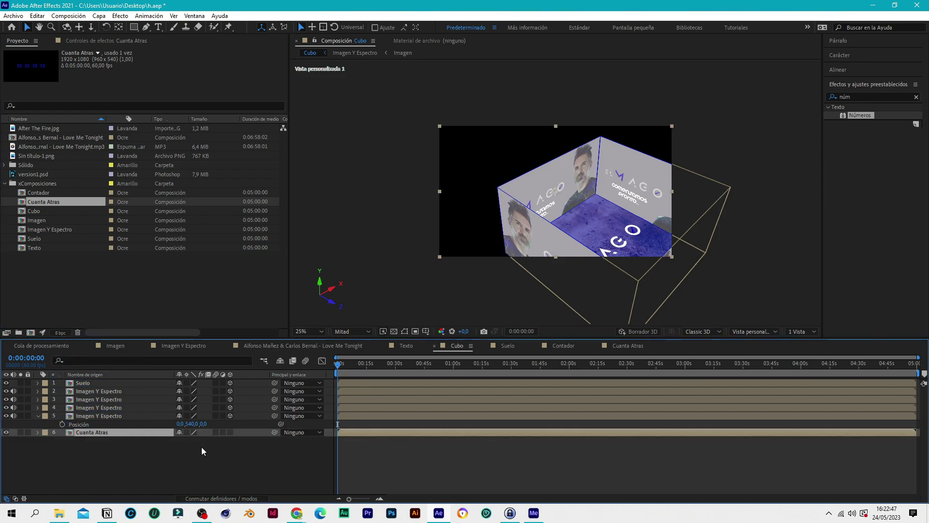
click(231, 433)
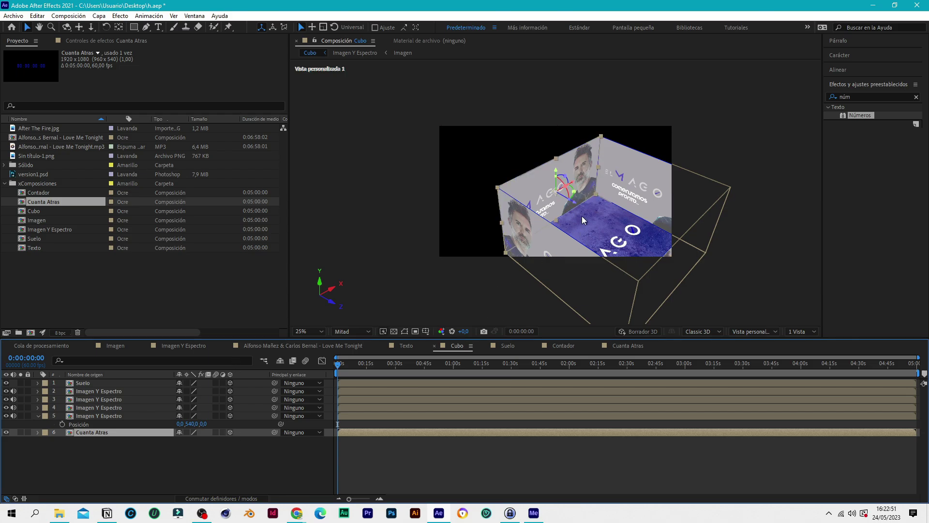
drag(574, 208, 682, 287)
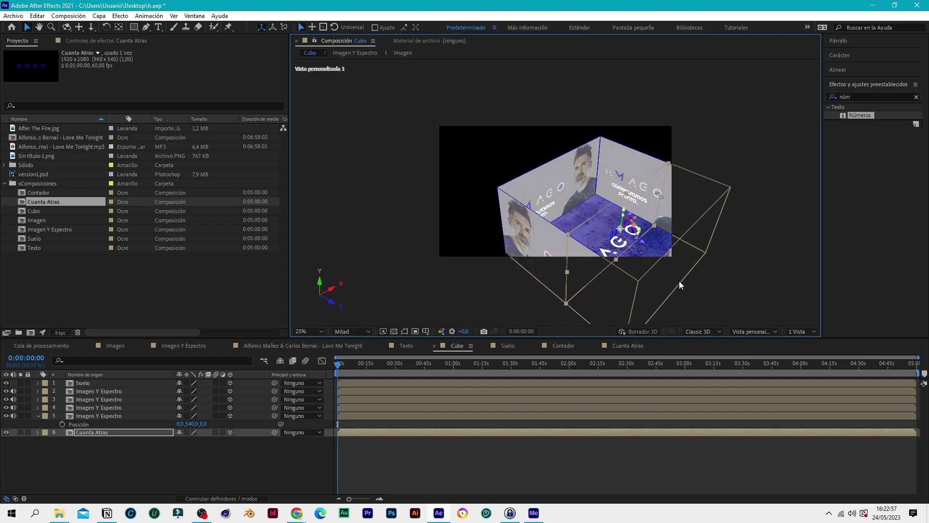
Fine-tune the Cuanta Atras layer's depth along the Z axis inside the cube
drag(625, 213, 644, 242)
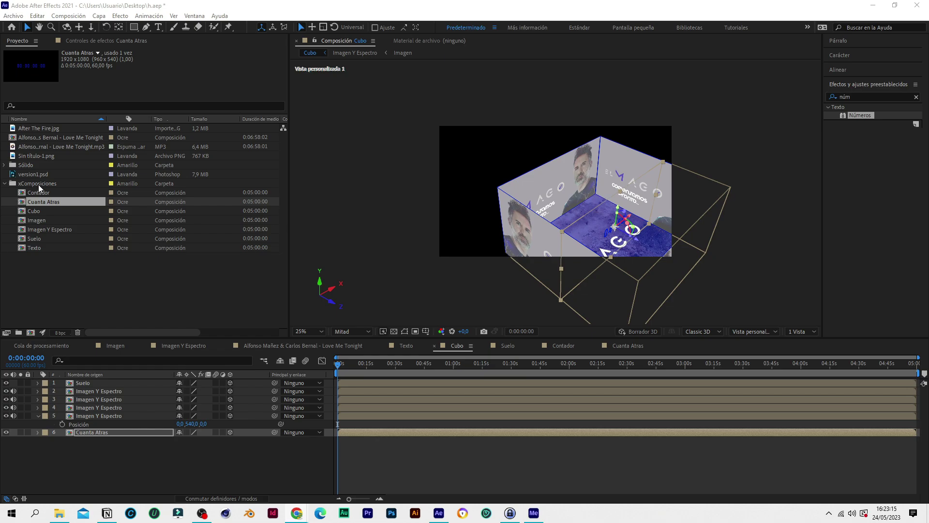
Create a new composition named Final in the xComposiciones folder
click(33, 183)
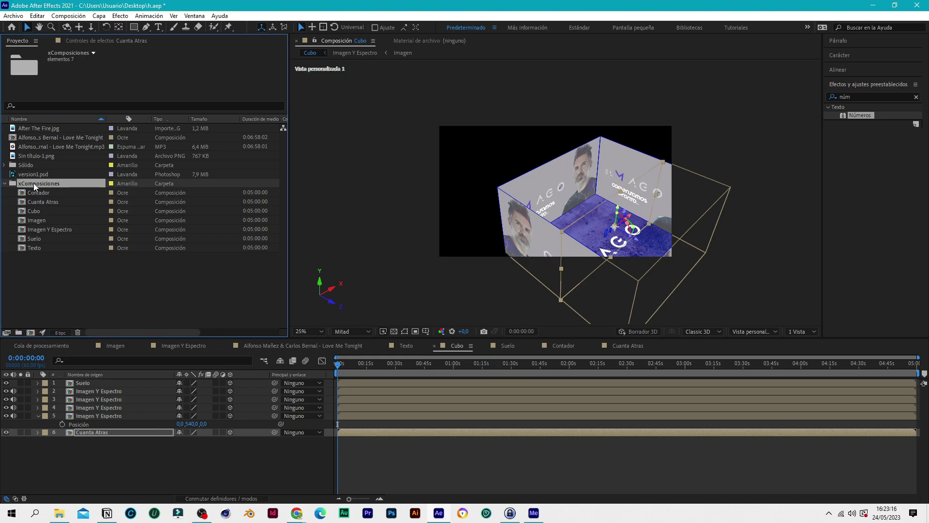
click(70, 16)
click(80, 28)
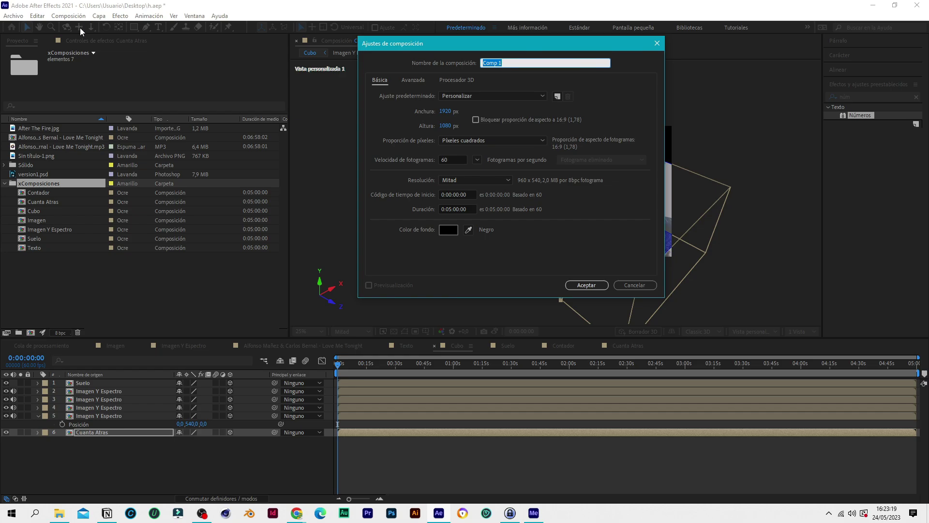
text(Final)
click(585, 285)
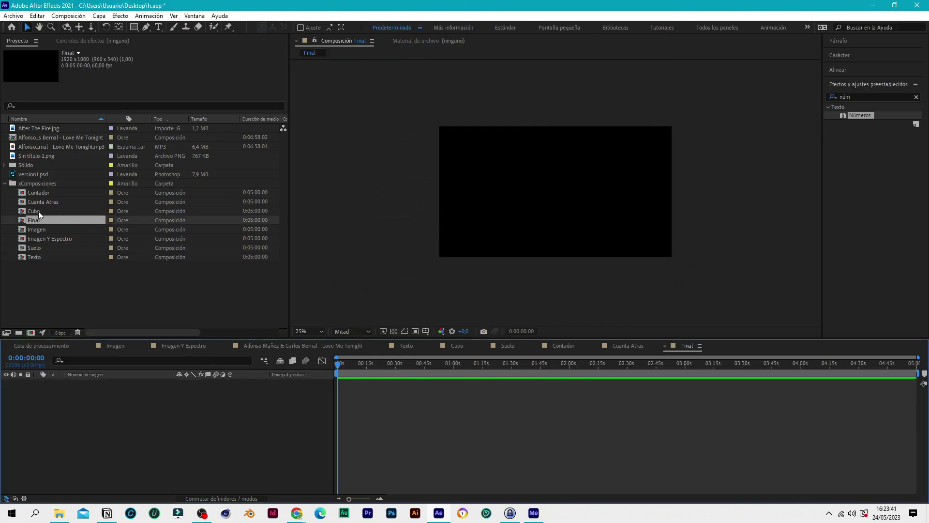
Add Cubo to the Final composition as a 3D layer and collapse its transformations
drag(39, 211, 123, 393)
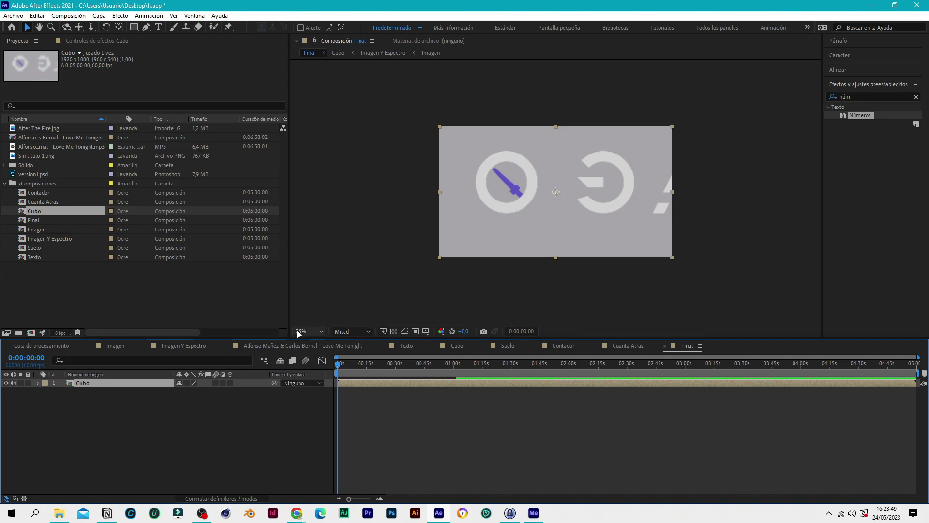
click(231, 383)
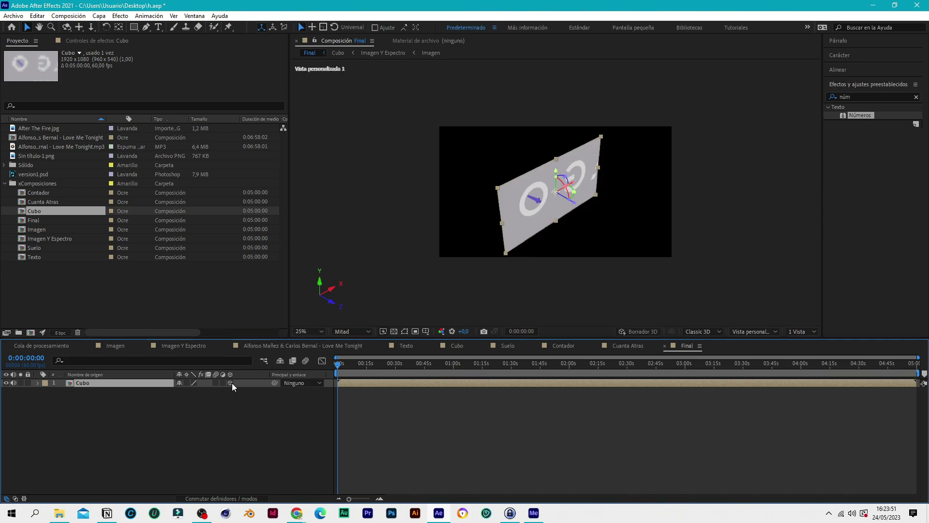
click(187, 382)
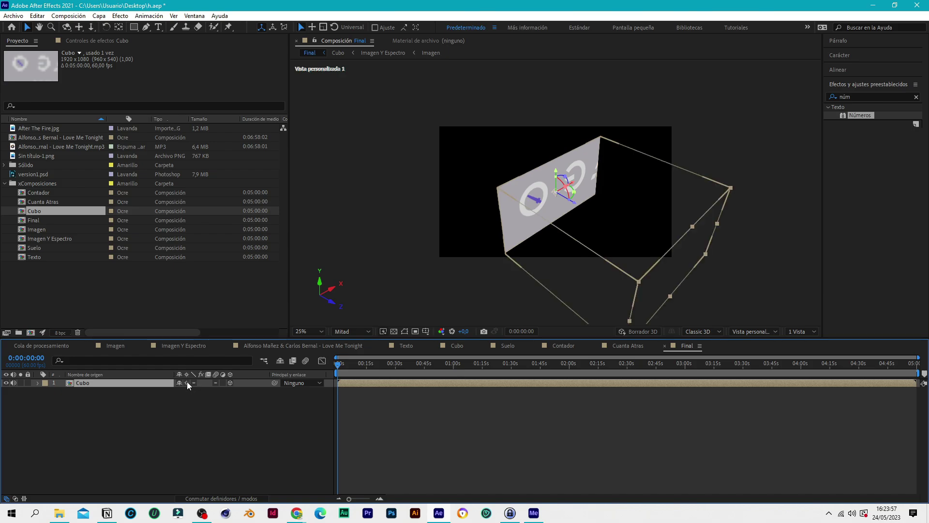
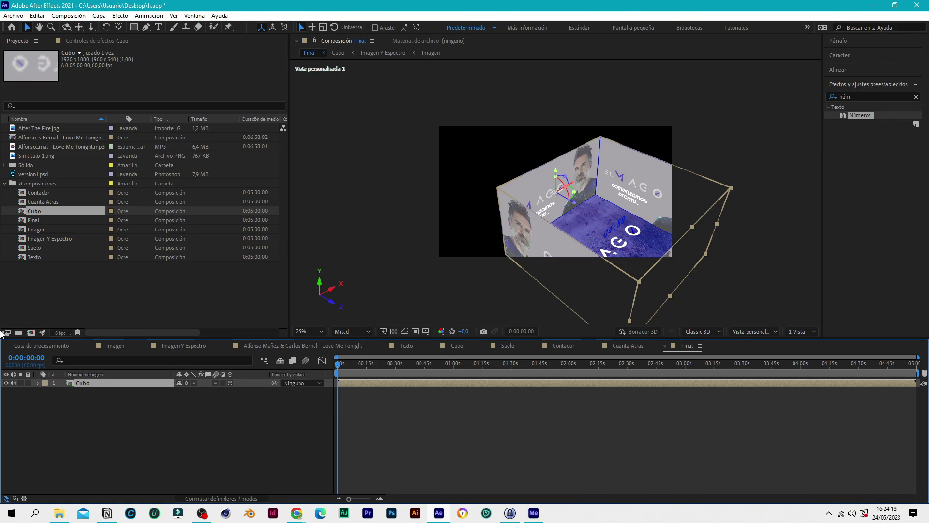
Set the Z value of the Cubo layer's anchor point to -960
click(37, 383)
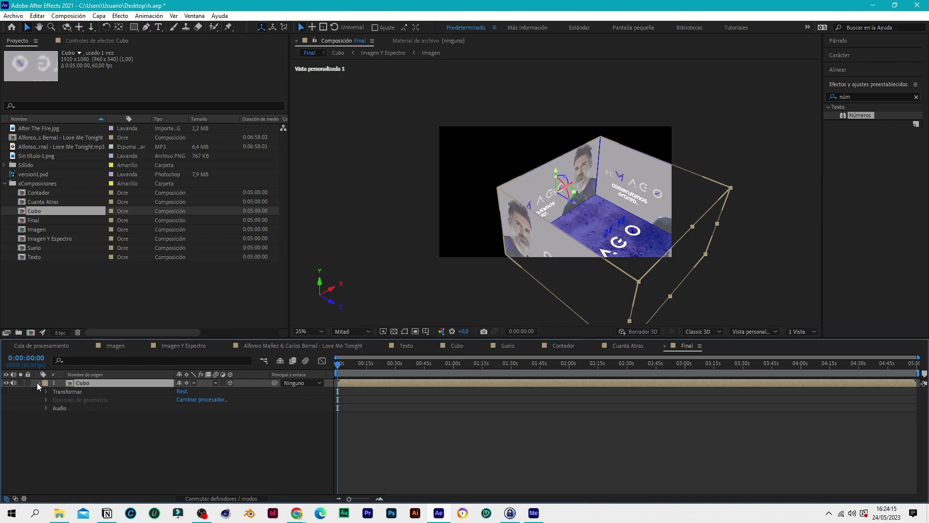
click(46, 392)
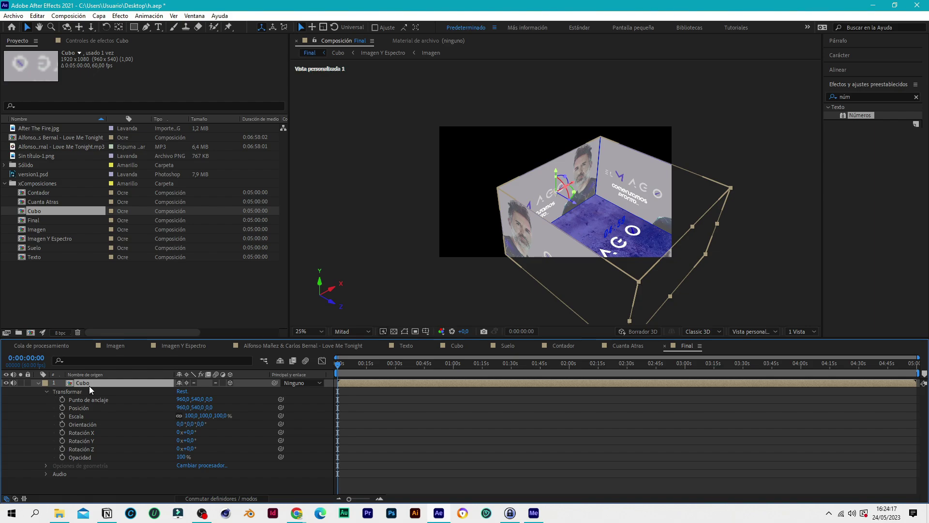
drag(184, 399, 133, 399)
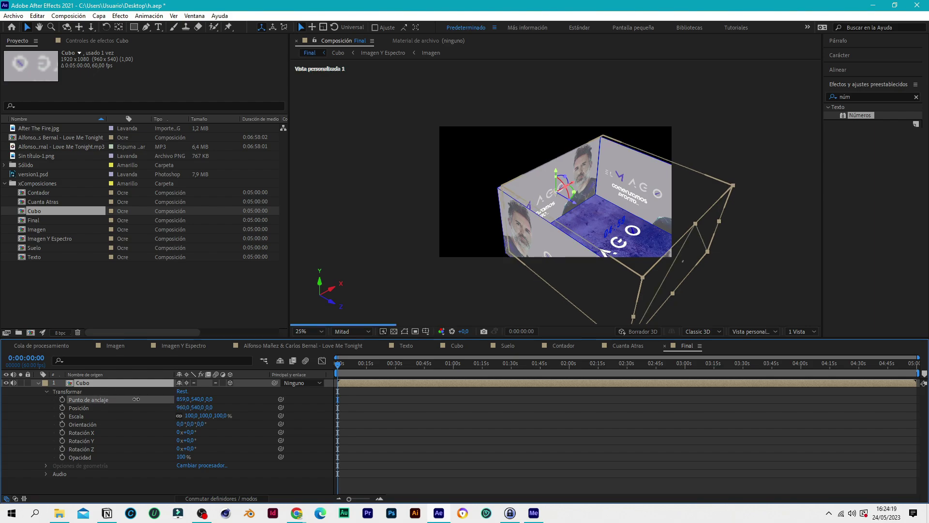
key(ctrl+z)
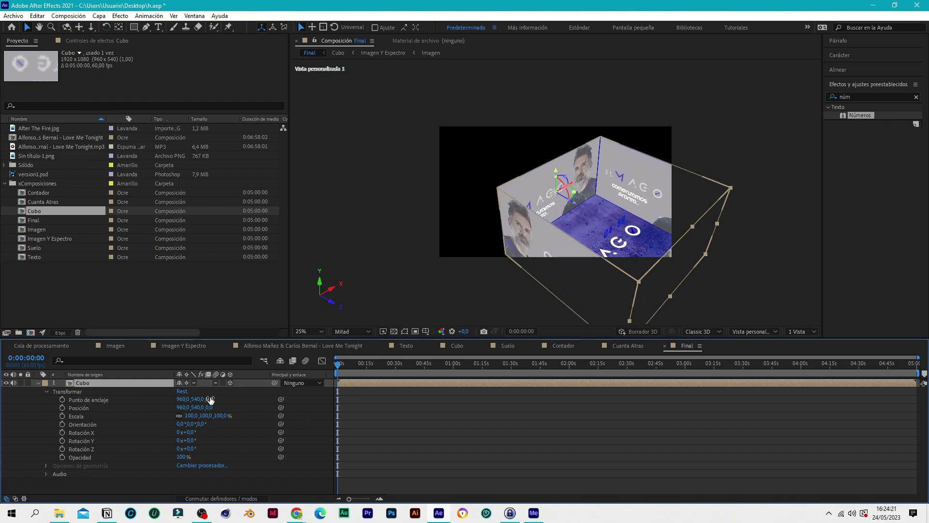
drag(209, 401, 165, 406)
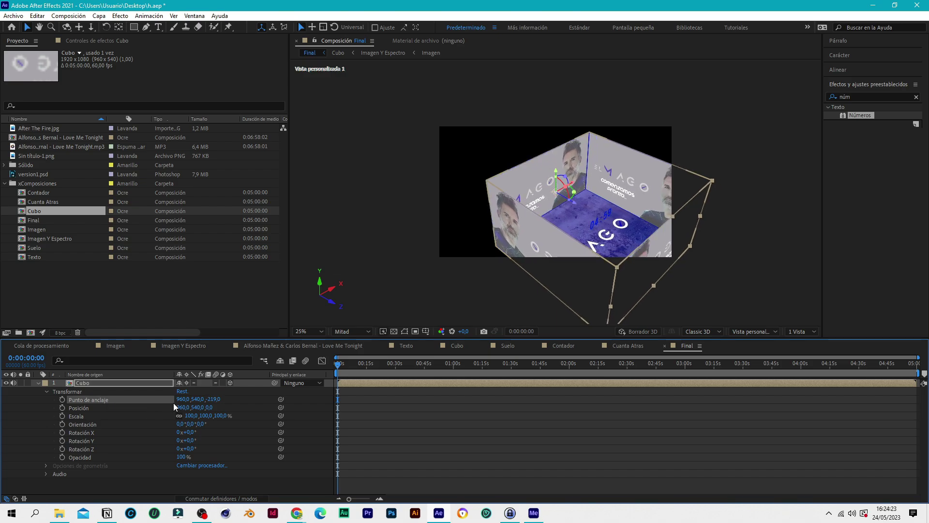
click(214, 400)
text(-960)
key(Return)
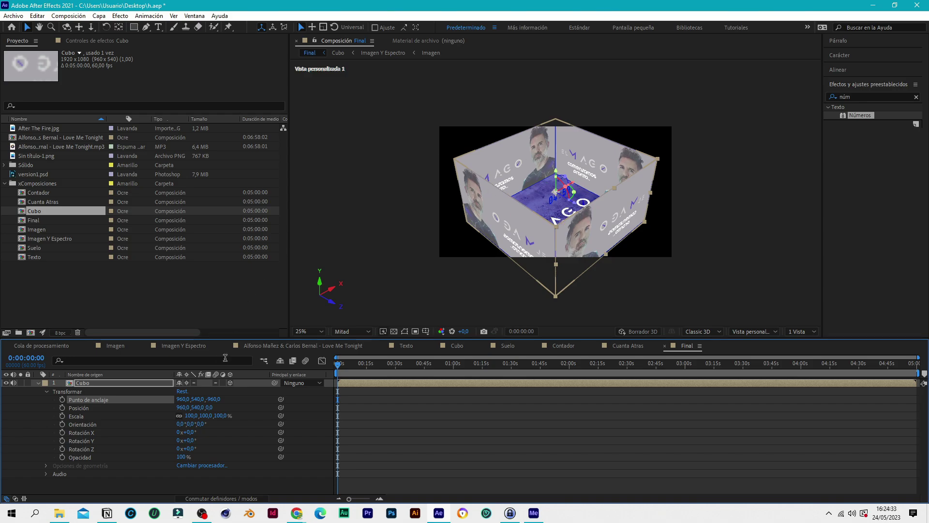
click(38, 383)
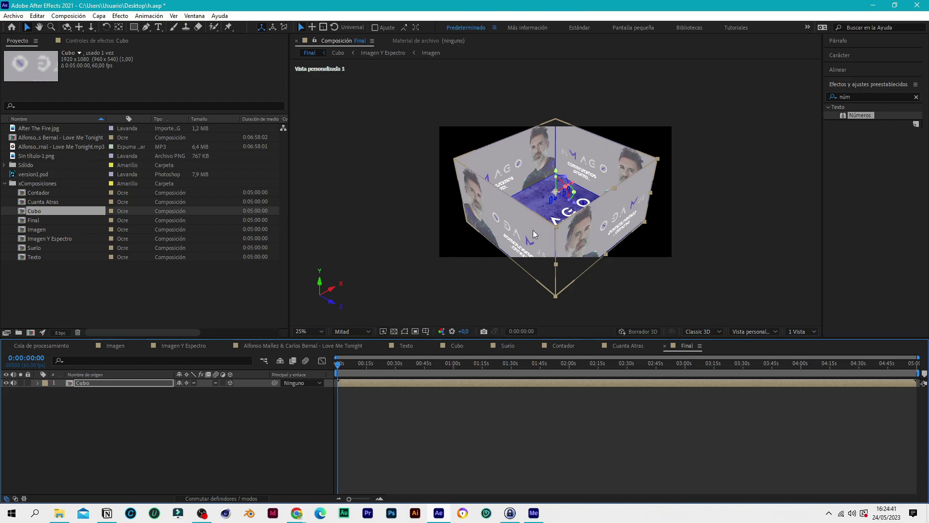
Display the Final composition in two views and switch the Superior one to predeterminada
click(814, 331)
click(811, 355)
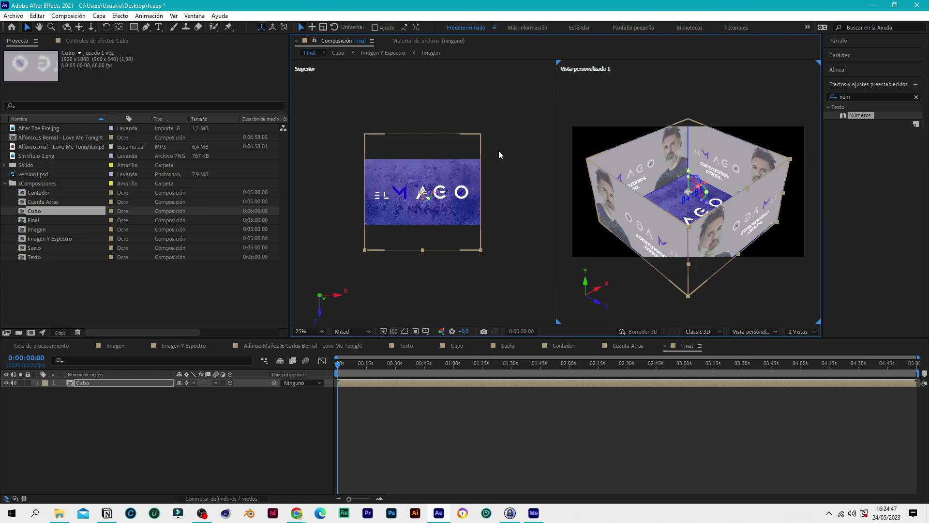
click(530, 245)
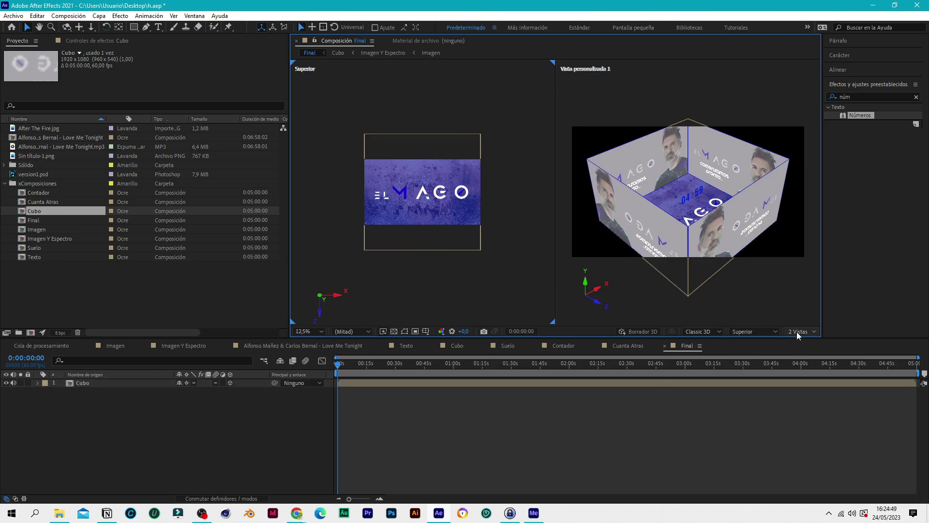
click(760, 335)
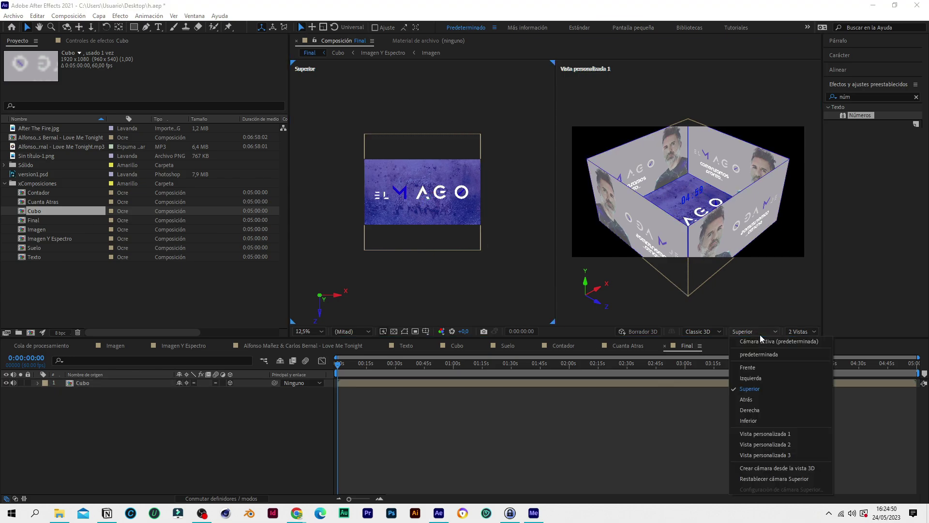
click(768, 434)
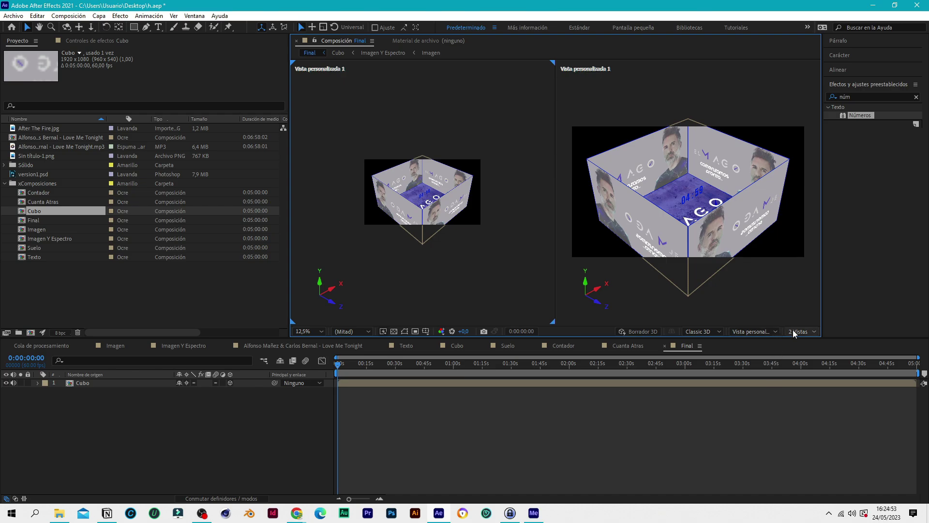
click(766, 334)
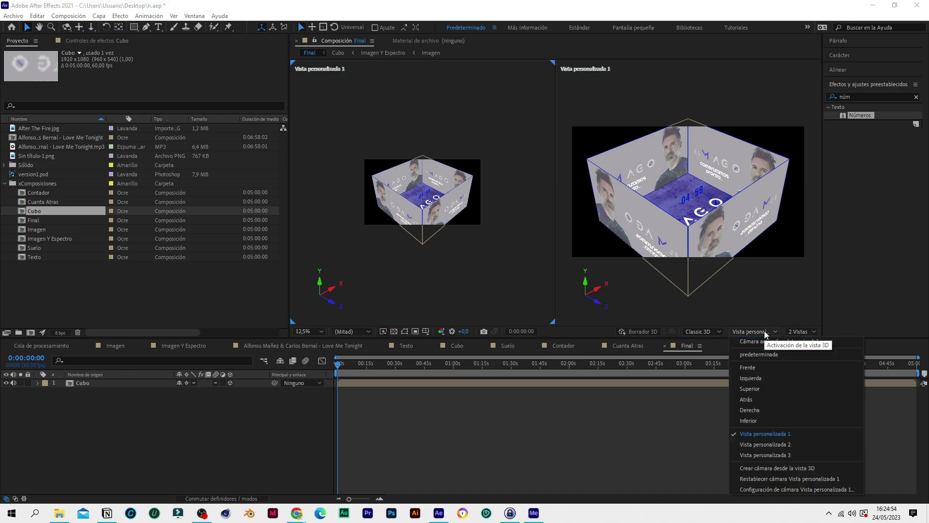
click(762, 355)
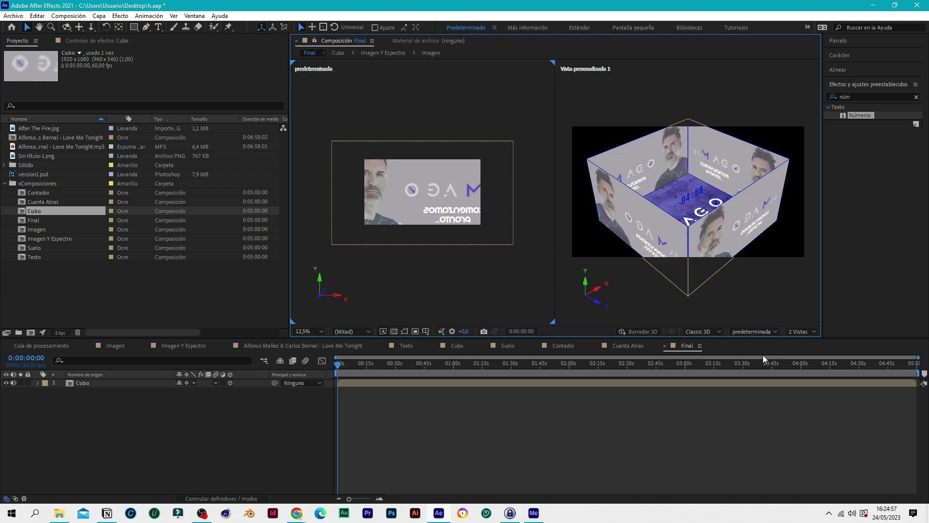
Create a two-node camera with the 24 mm preset in the Final composition
click(99, 438)
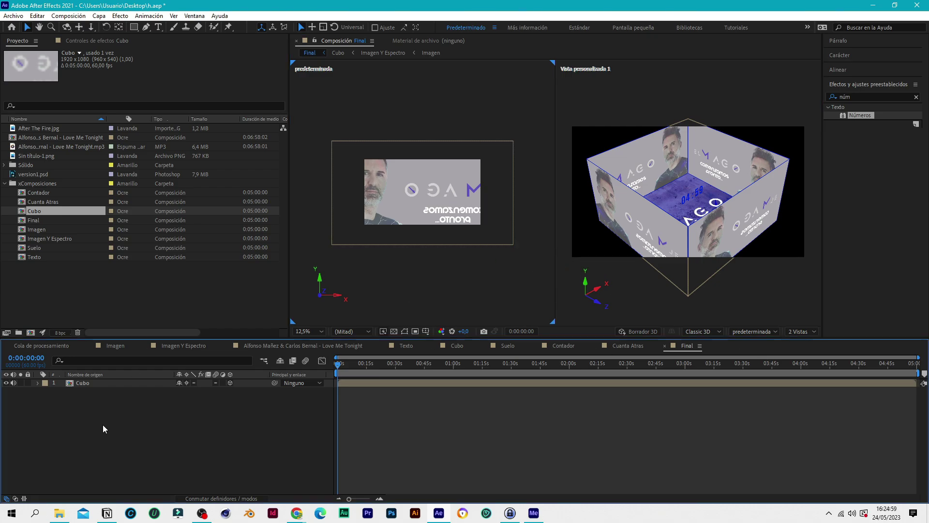
right_click(141, 405)
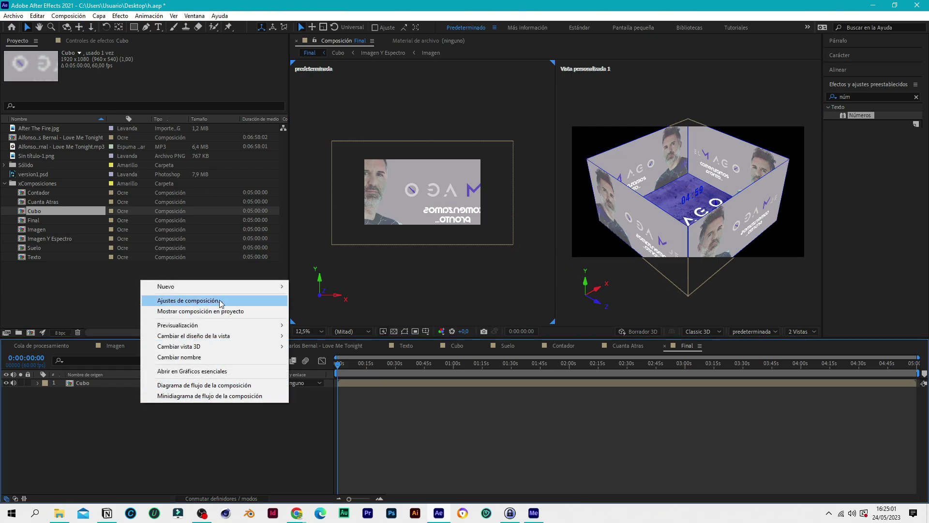
mouse_move(227, 287)
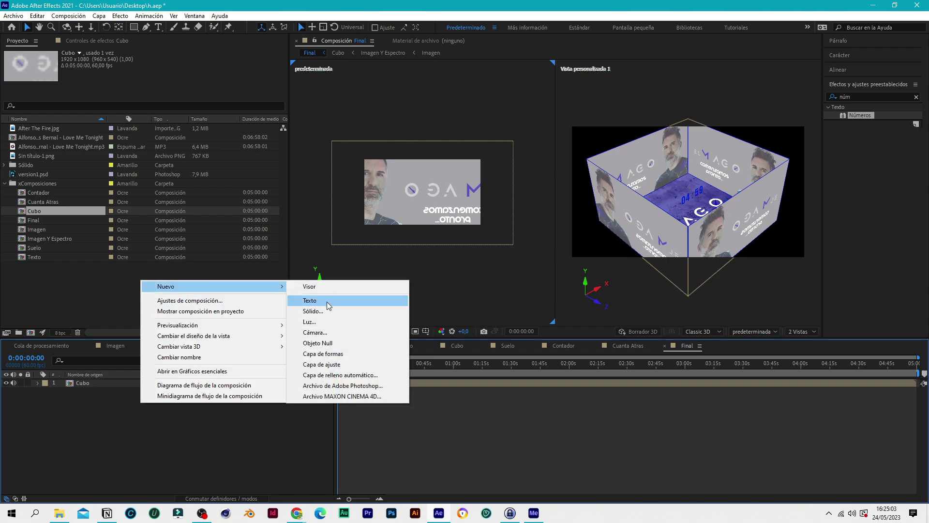
click(328, 329)
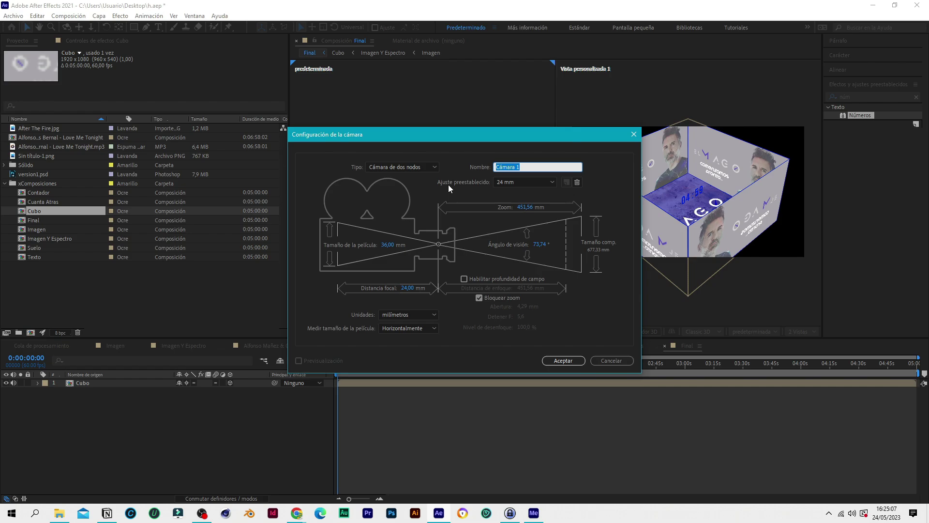
click(568, 360)
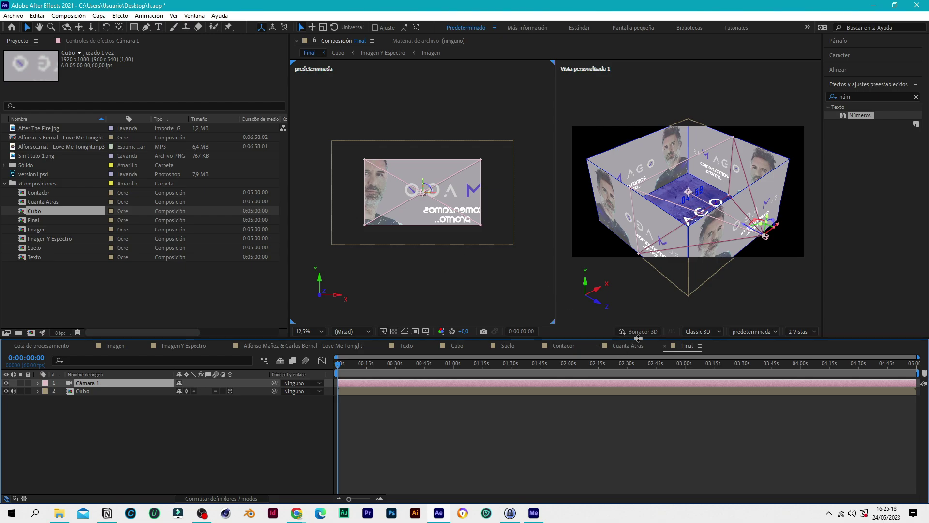
Change the predeterminada view to Superior and move the camera inward and sideways, inside the cube's front wall
click(758, 331)
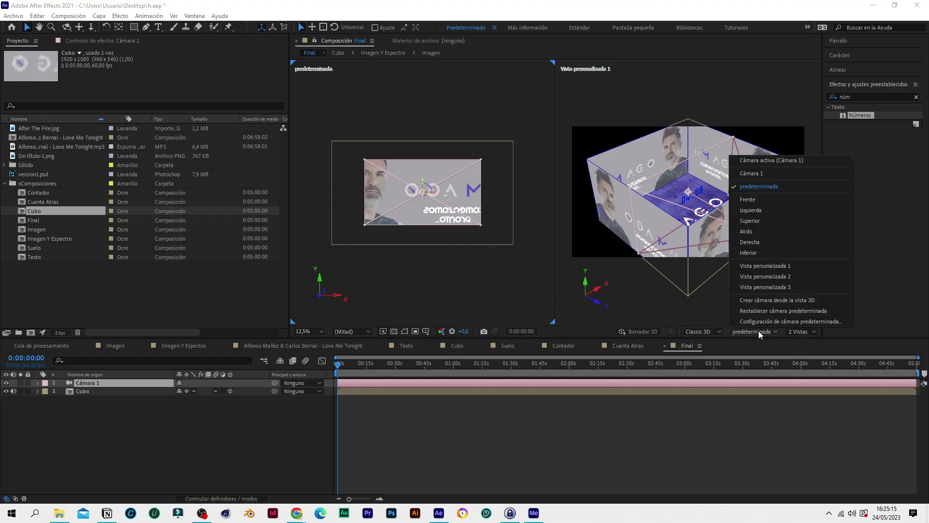
click(759, 219)
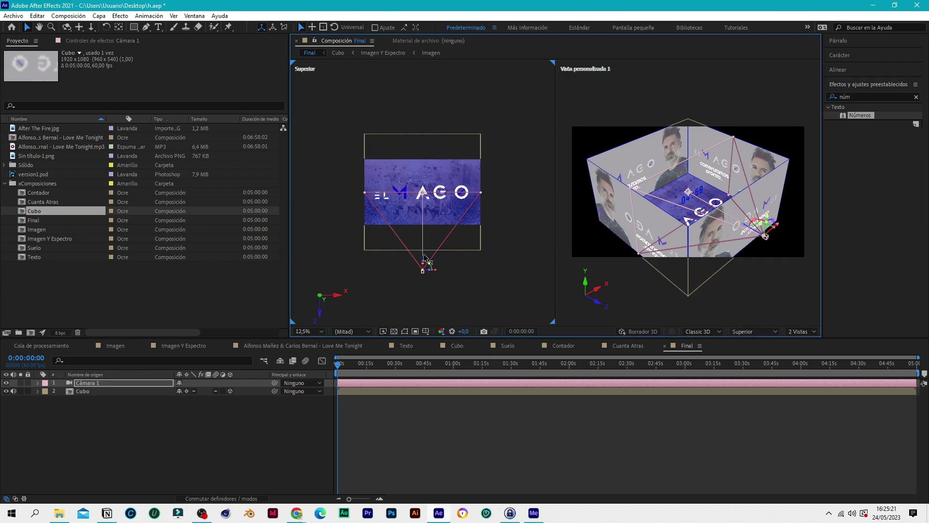
drag(426, 264, 407, 246)
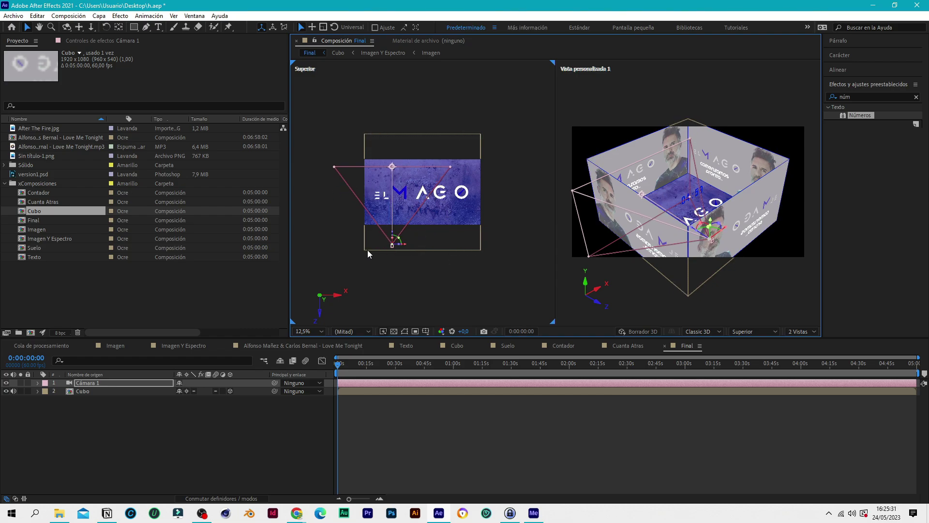
Add a null object to the Final composition and parent Cámara 1 to it
click(129, 412)
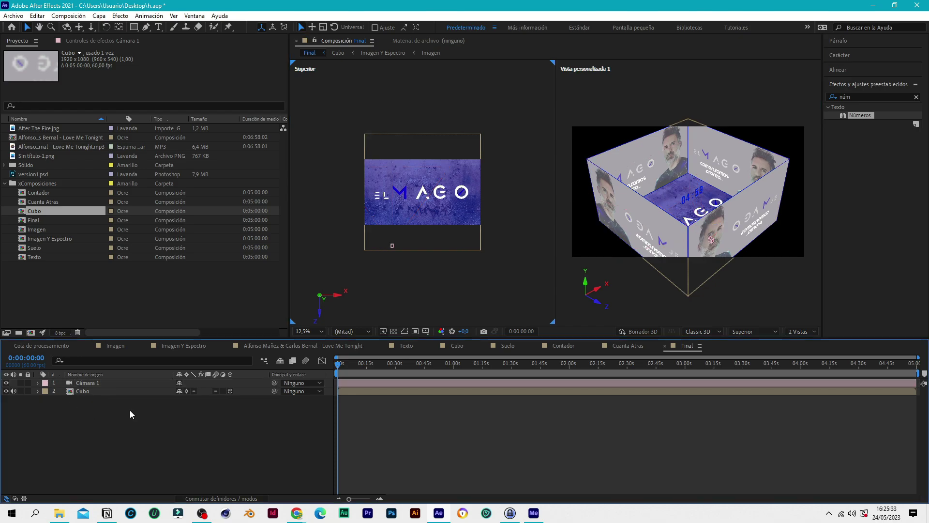
right_click(133, 411)
mouse_move(225, 295)
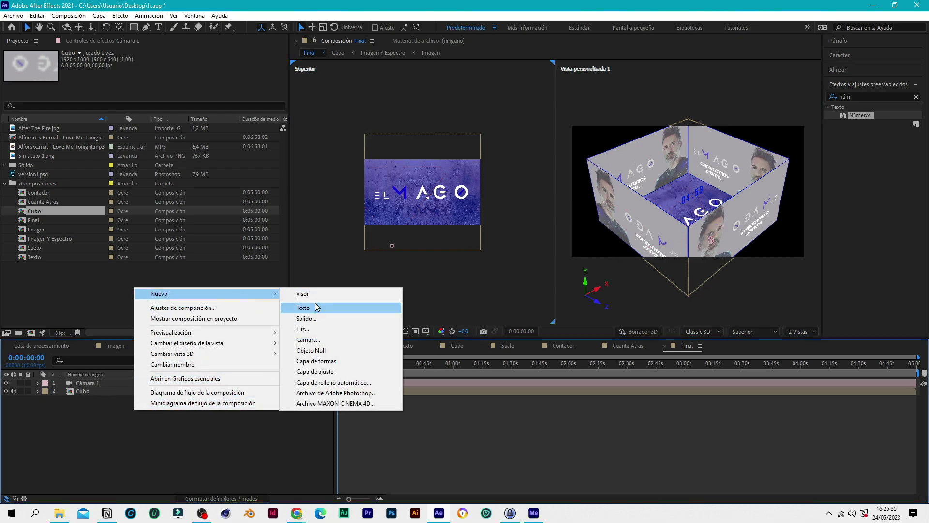
click(328, 351)
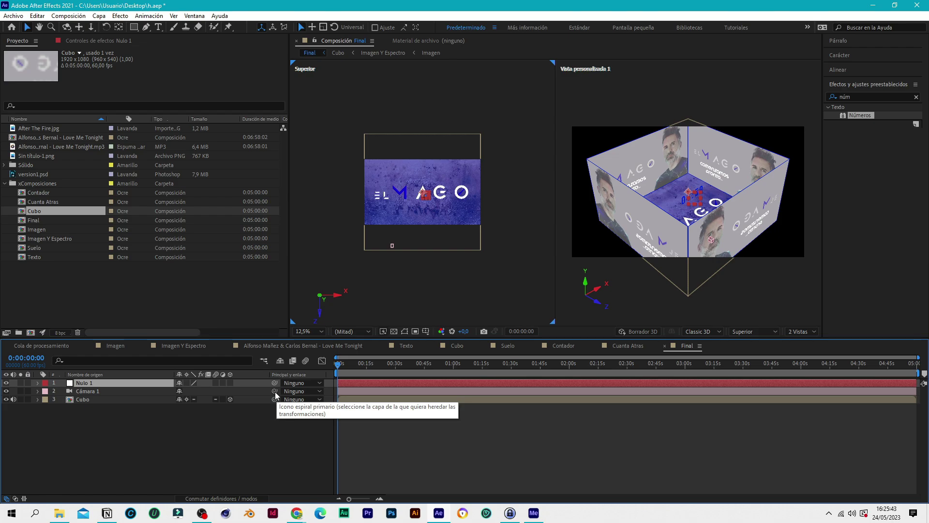
drag(275, 391, 82, 385)
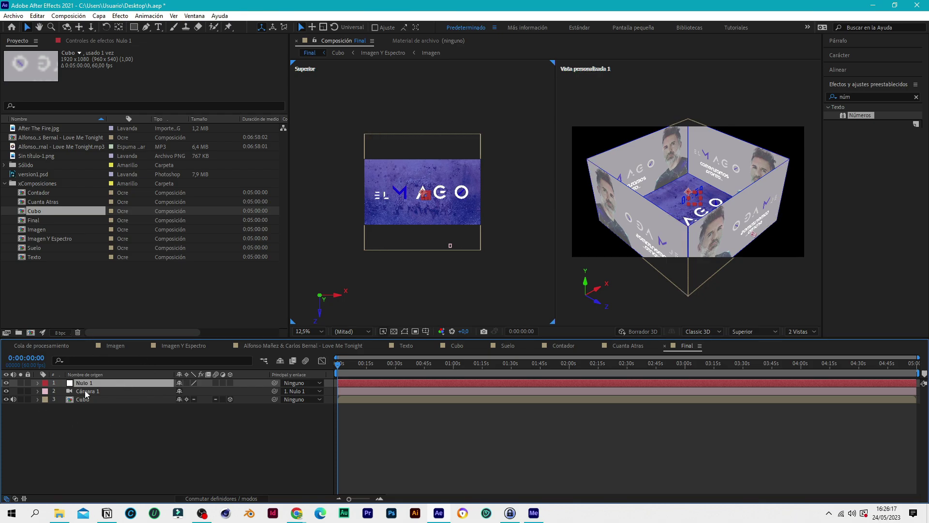
Set Nulo 1's Z rotation to -6° at the start of the Final composition and add a keyframe there
click(231, 382)
key(r)
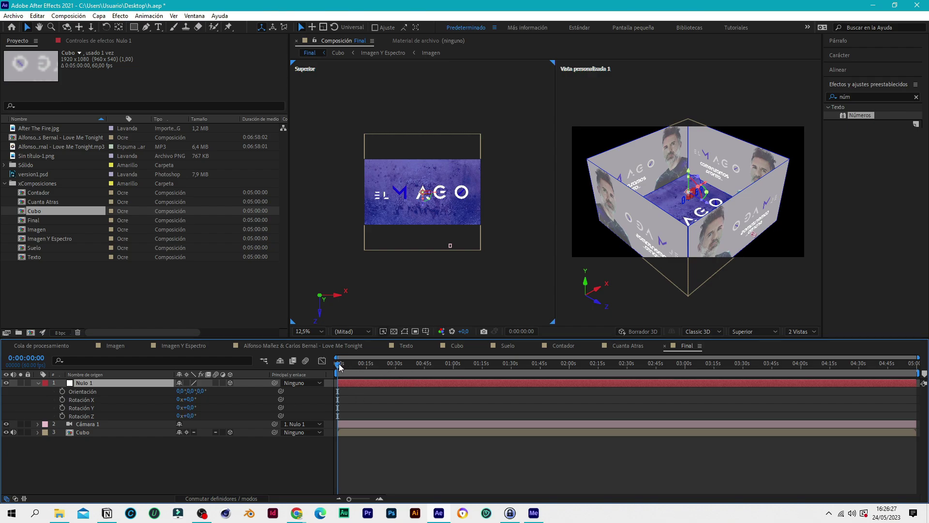
click(380, 499)
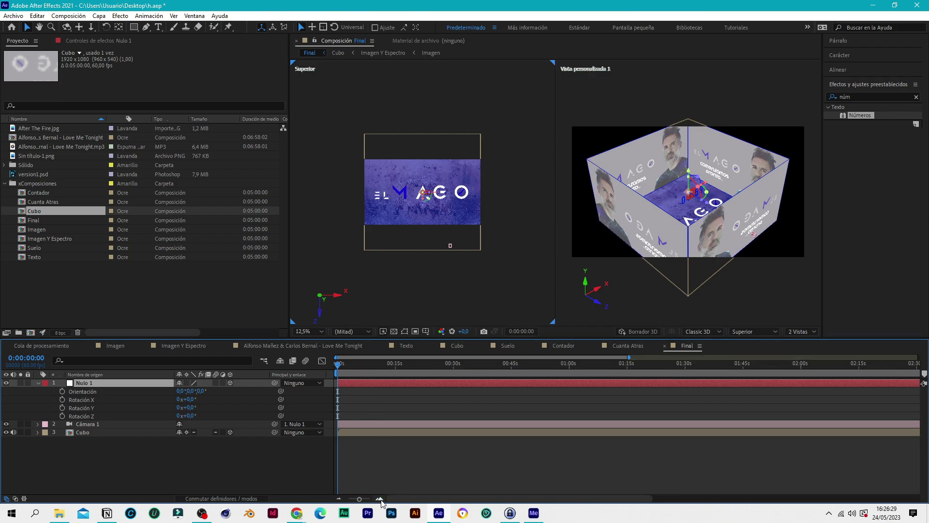
click(380, 500)
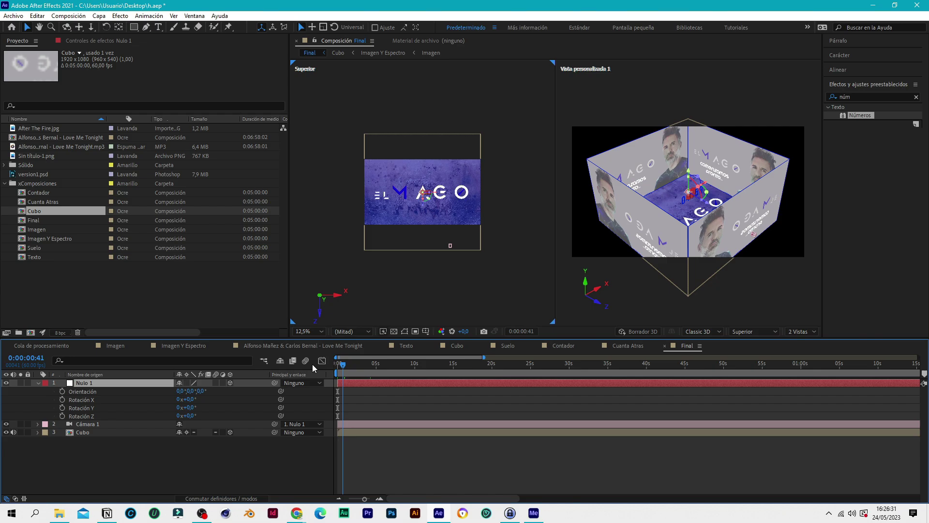
click(192, 416)
text(-6)
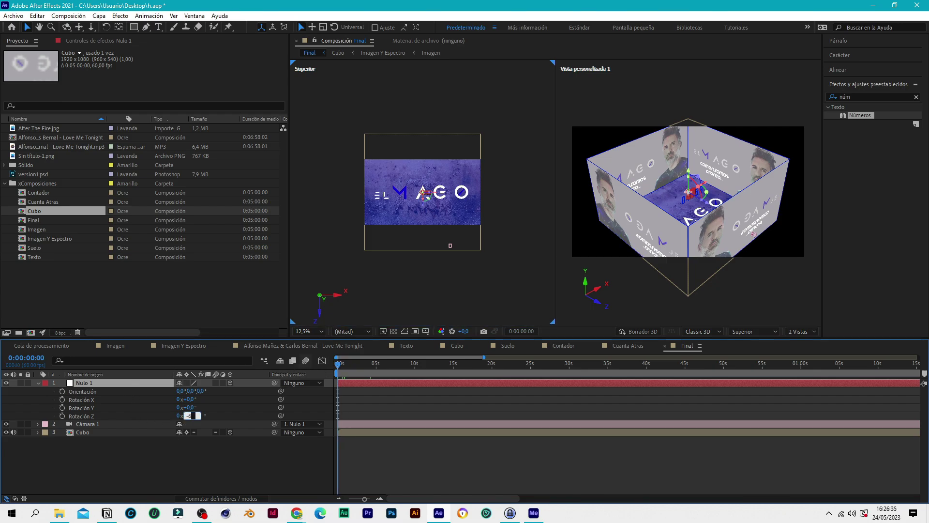
click(63, 416)
Add a Z rotation keyframe of 6° to Nulo 1 at about 5 seconds
drag(339, 364, 376, 373)
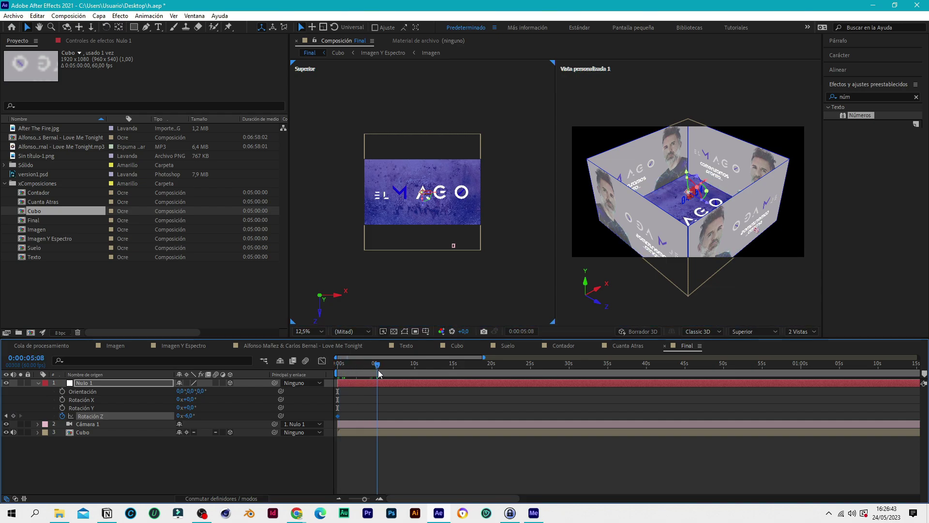
click(189, 416)
text(6)
key(Return)
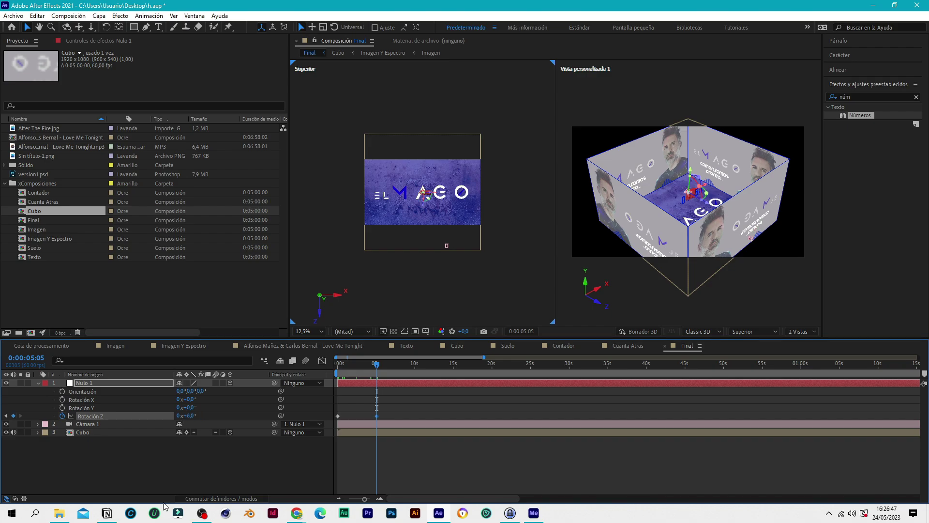
Add a Z rotation keyframe of -6° to Nulo 1 at about 10 seconds and apply Easy Ease to all three keyframes
drag(387, 365, 414, 376)
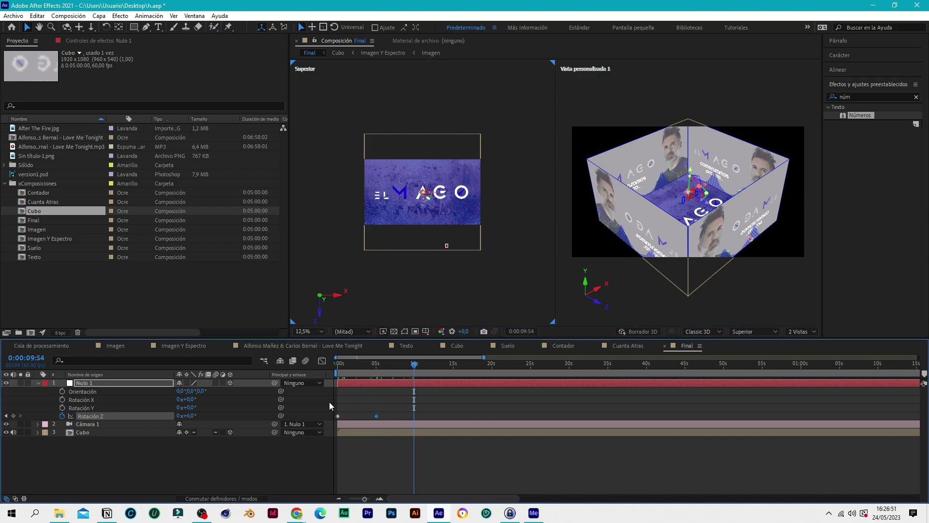
click(195, 416)
text(-6)
key(Return)
drag(440, 404, 337, 428)
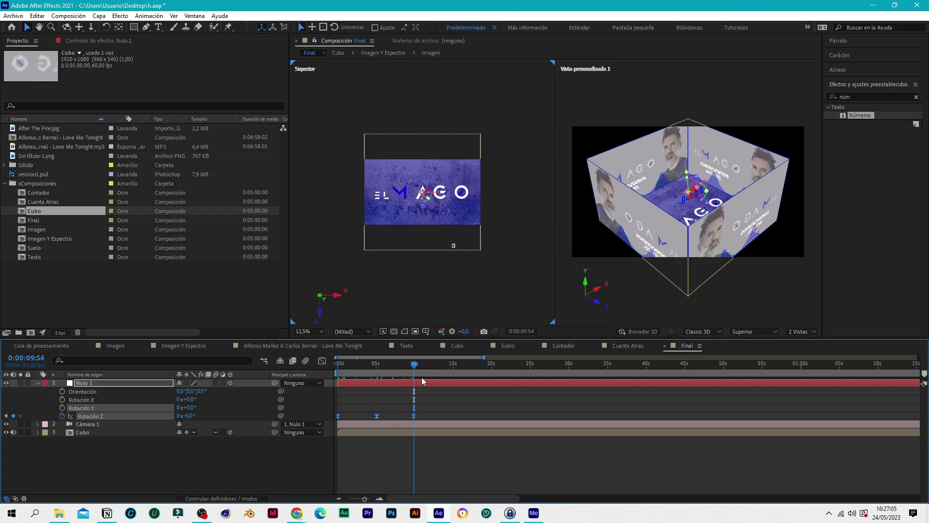
Add the expression loopOut() to Nulo 1's Z rotation
drag(414, 366, 394, 380)
drag(338, 365, 289, 365)
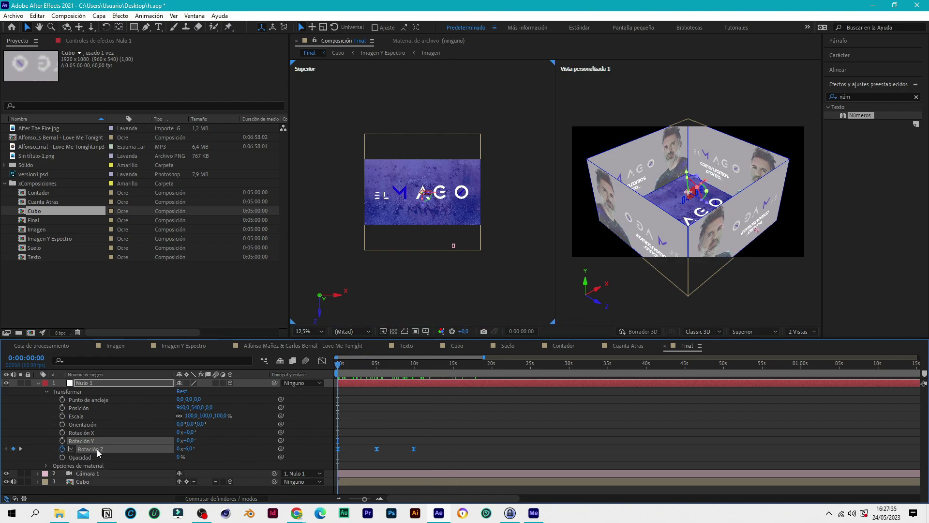
alt+click(63, 448)
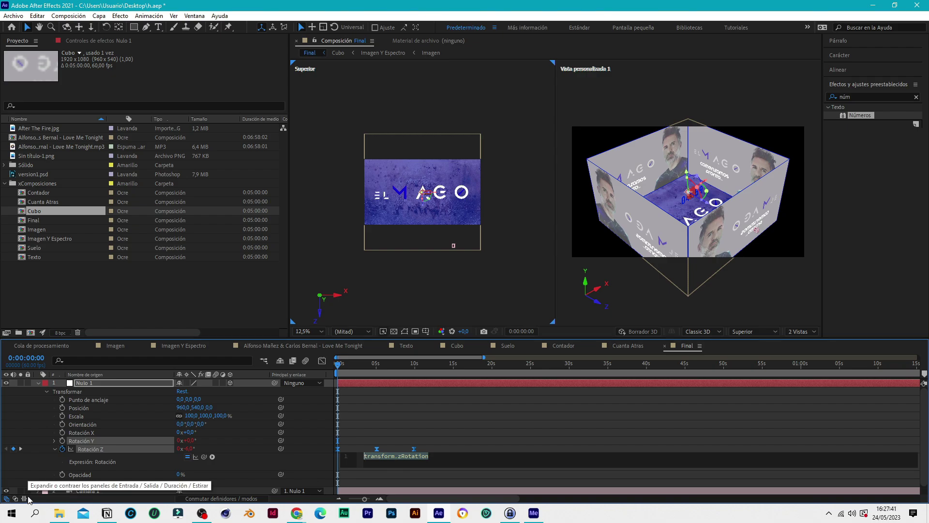
text(loop)
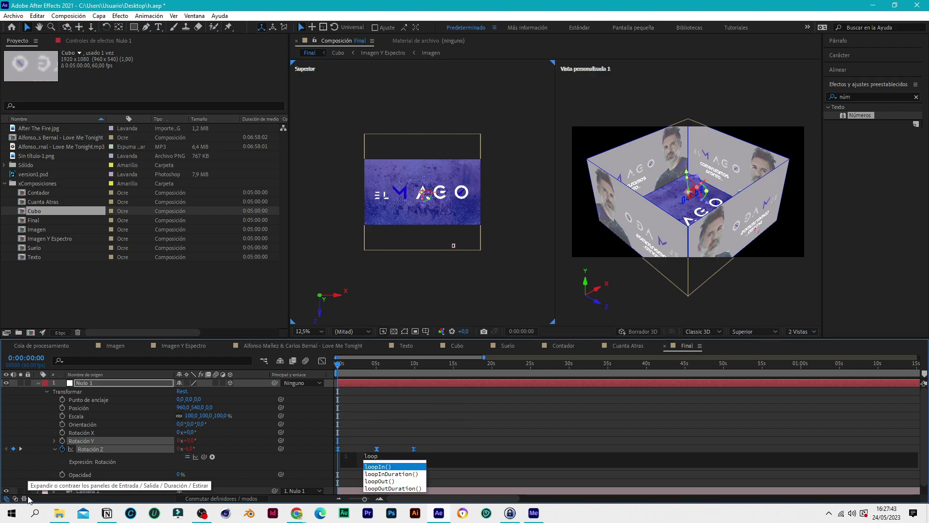
text(ou)
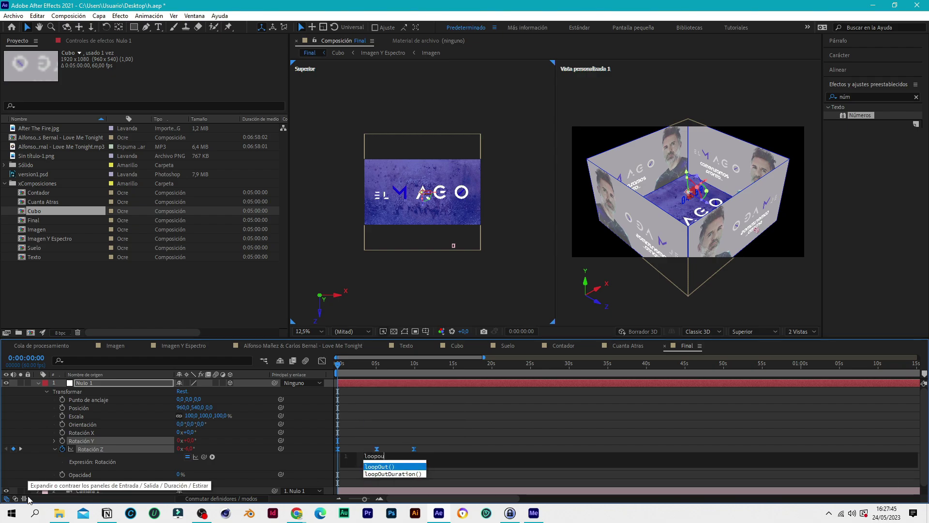
text(t)
key(Return)
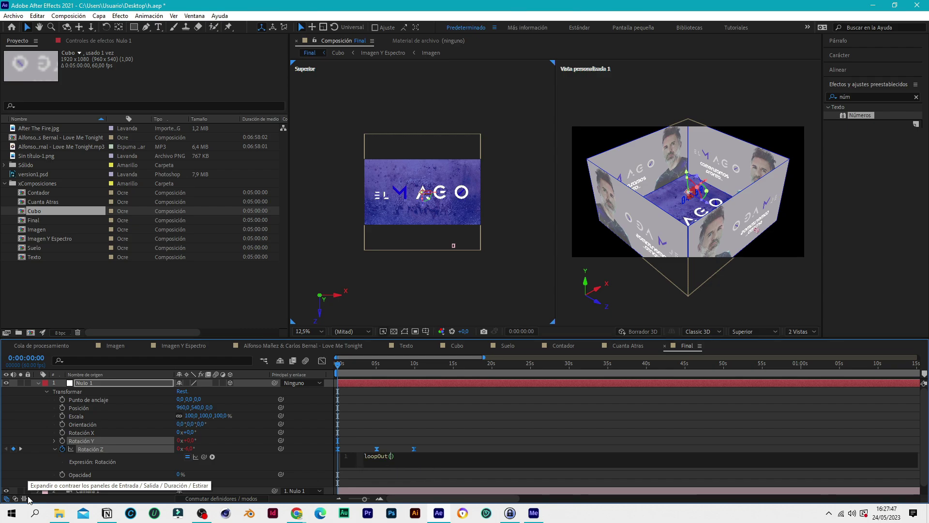
click(367, 417)
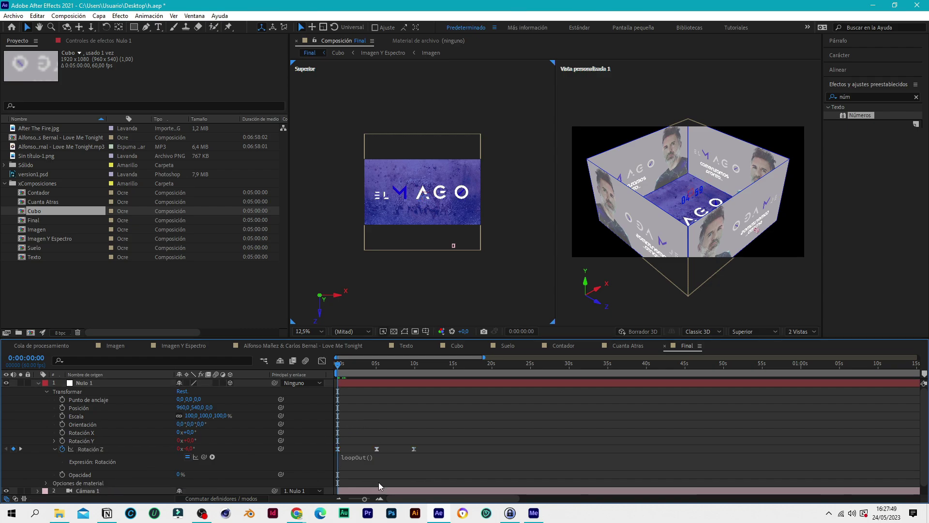
Add the expression time*35 to Nulo 1's Y rotation and review the camera's spin over the first 10 seconds
mouse_move(341, 365)
mouse_down()
mouse_move(457, 365)
mouse_move(333, 369)
mouse_up()
alt+click(63, 441)
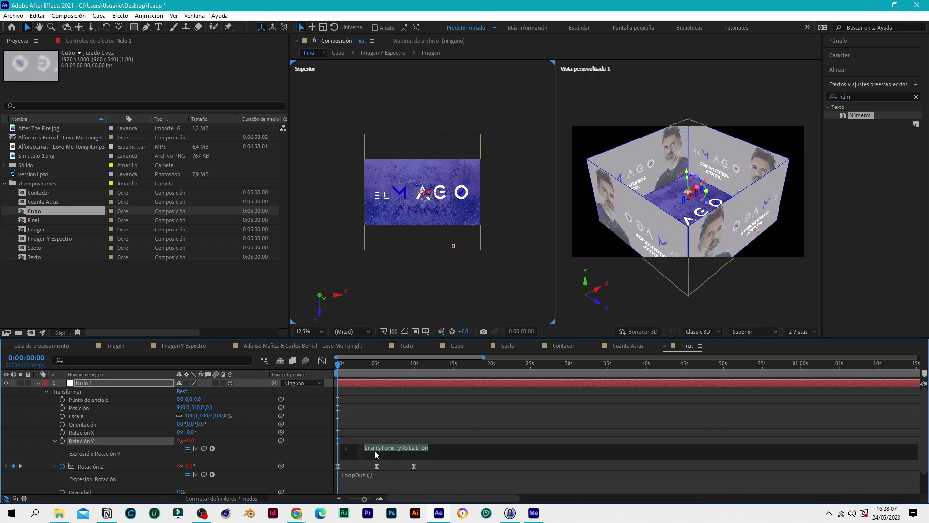
text(ti)
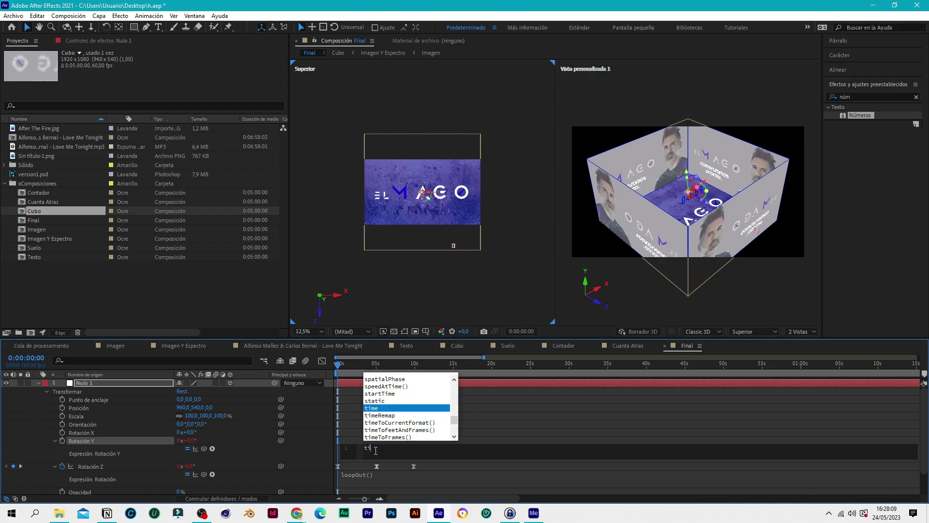
text(me*35)
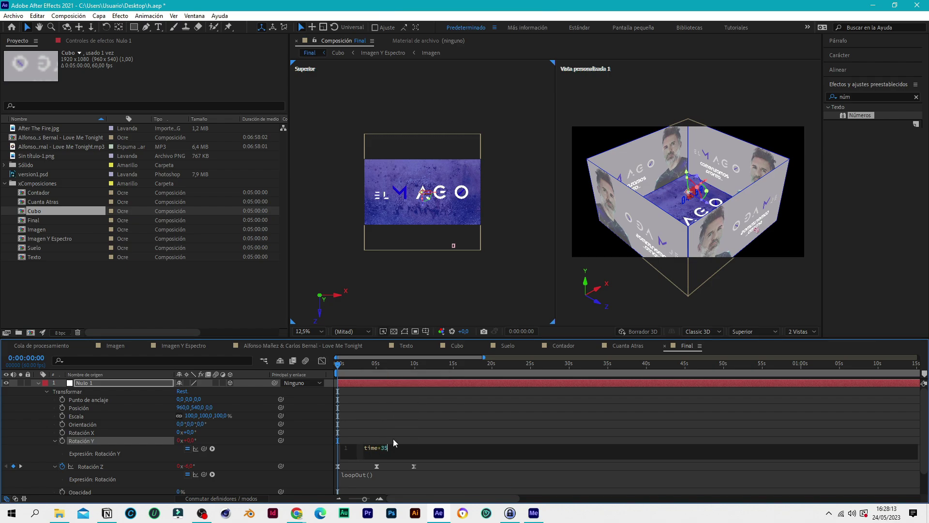
click(416, 420)
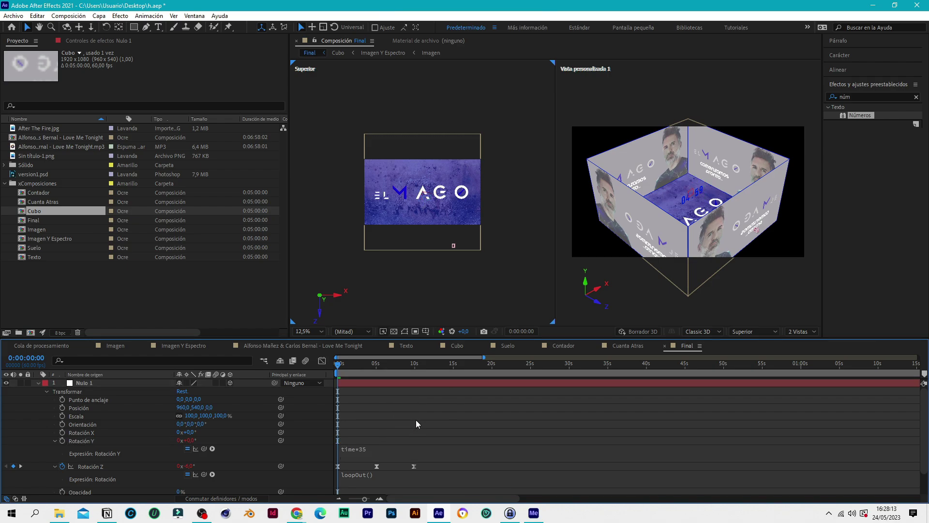
drag(341, 364, 371, 364)
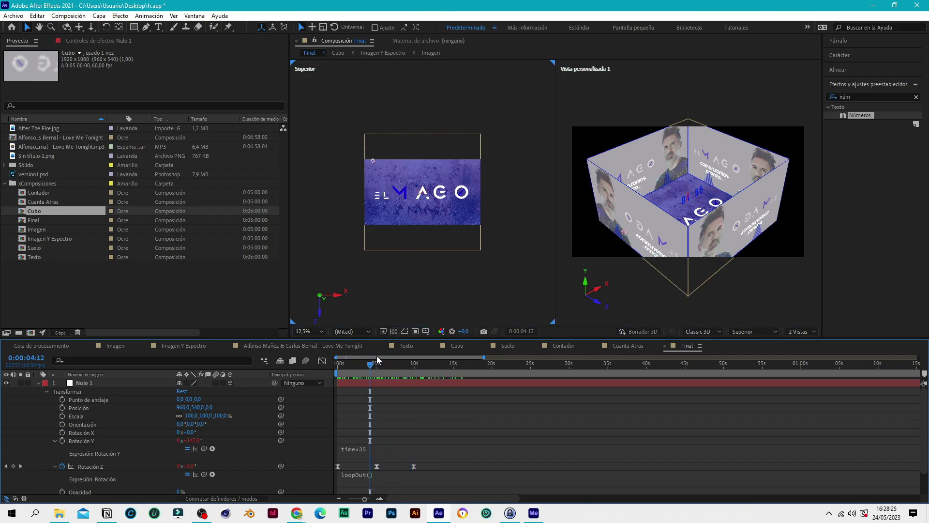
drag(372, 369, 400, 369)
drag(405, 369, 406, 369)
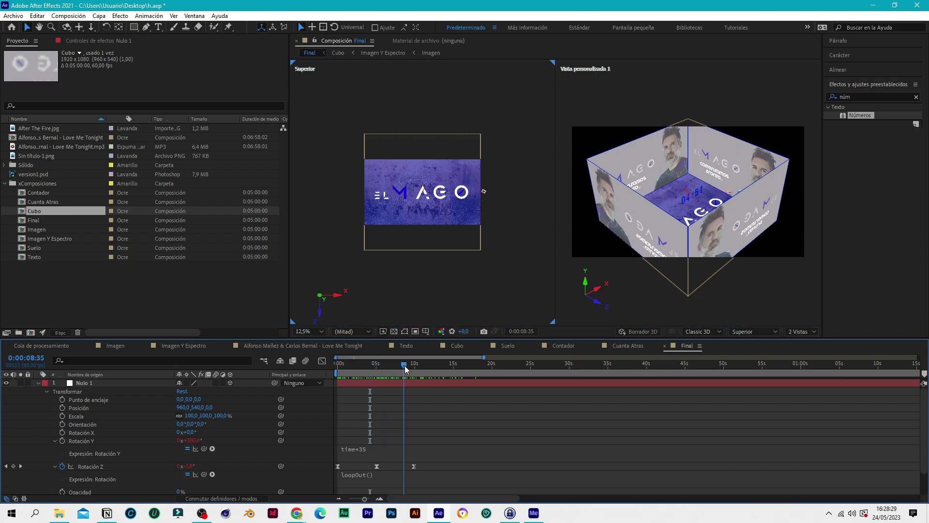
key(space)
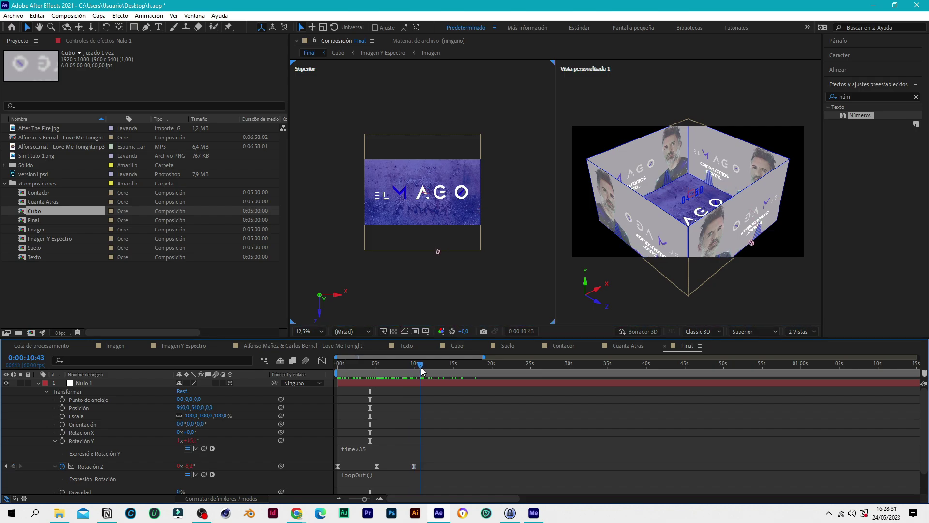
Switch the Vista personalizada 1 view to Cámara activa (Cámara 1) and check the framing at about 11 seconds
click(591, 101)
click(770, 332)
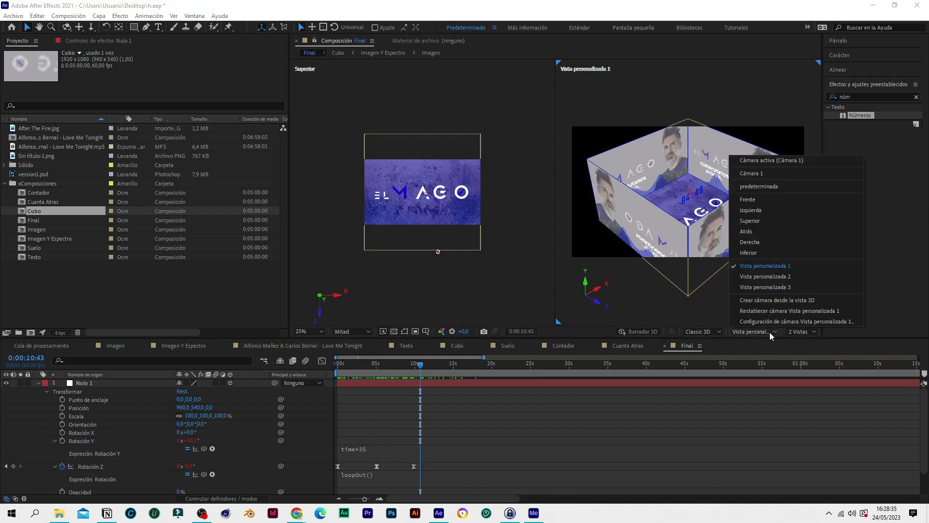
click(773, 161)
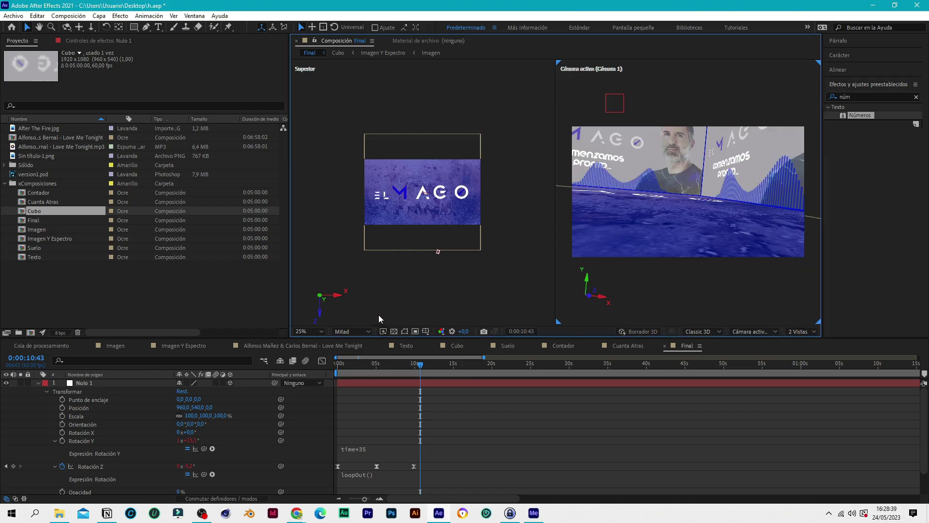
mouse_move(420, 369)
mouse_down()
mouse_move(326, 362)
mouse_move(424, 372)
mouse_up()
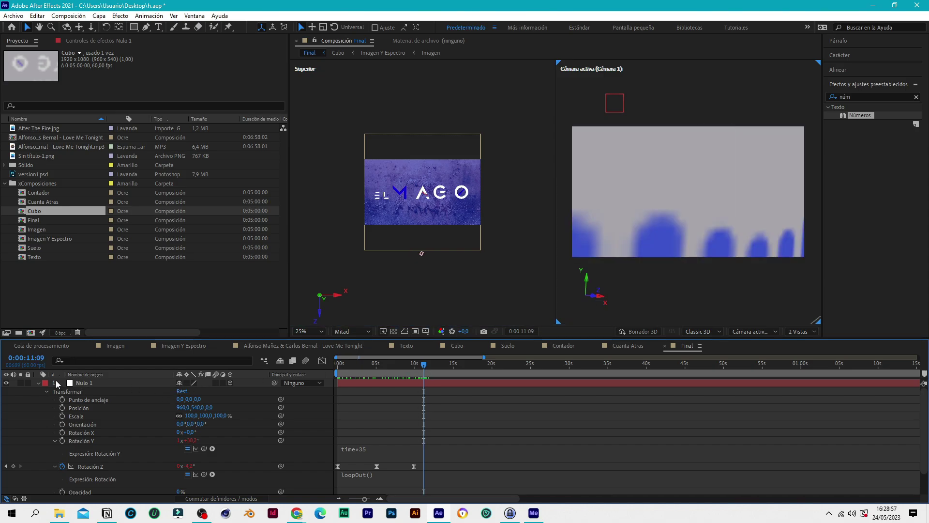
Expand Cámara 1's transform properties and move the camera inside the cube in the Superior view, to position about 378.5, 540, -736.5
click(39, 383)
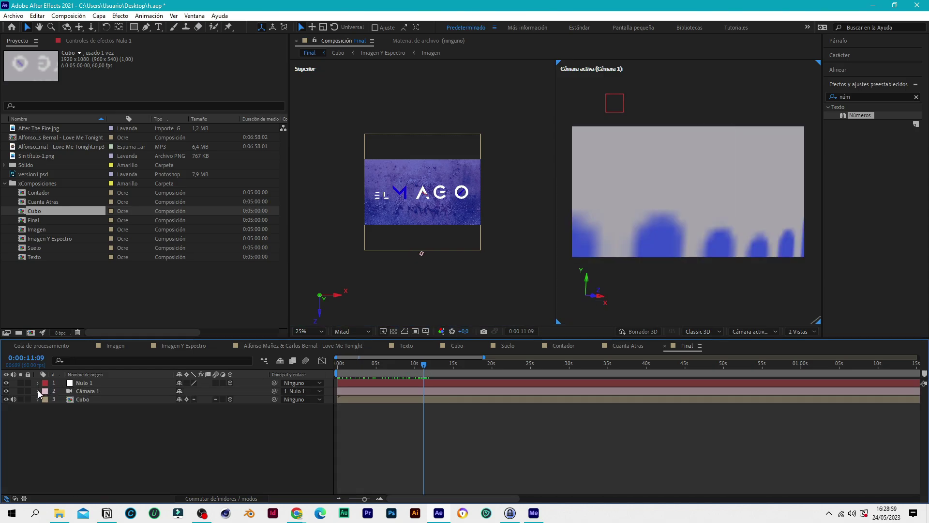
click(38, 391)
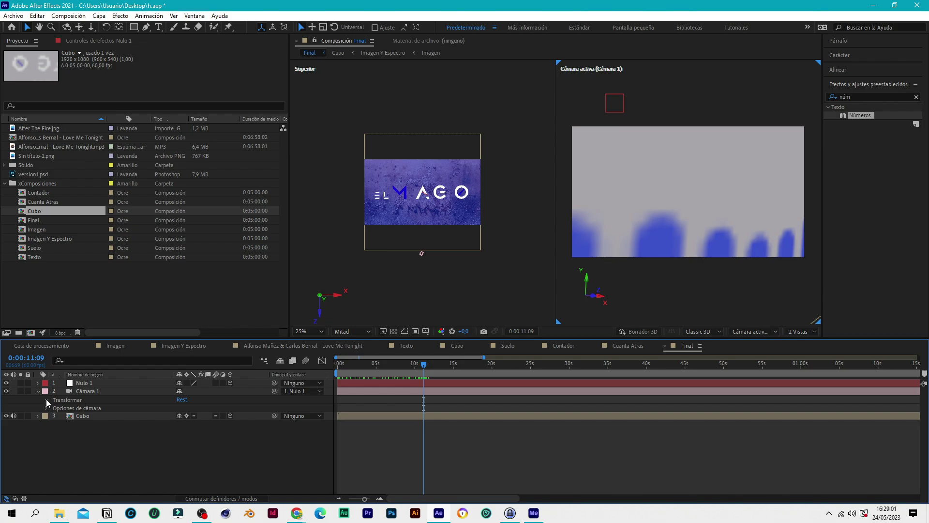
click(47, 400)
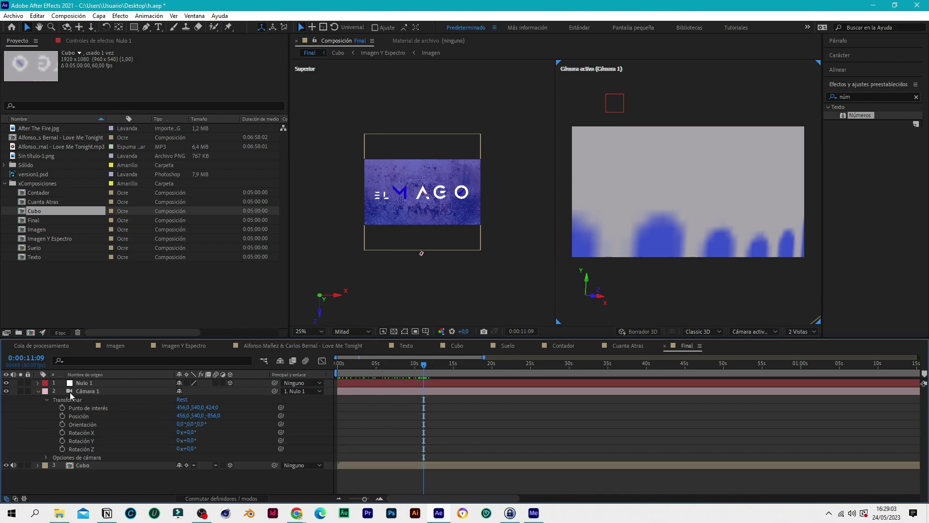
click(85, 391)
drag(429, 244, 436, 257)
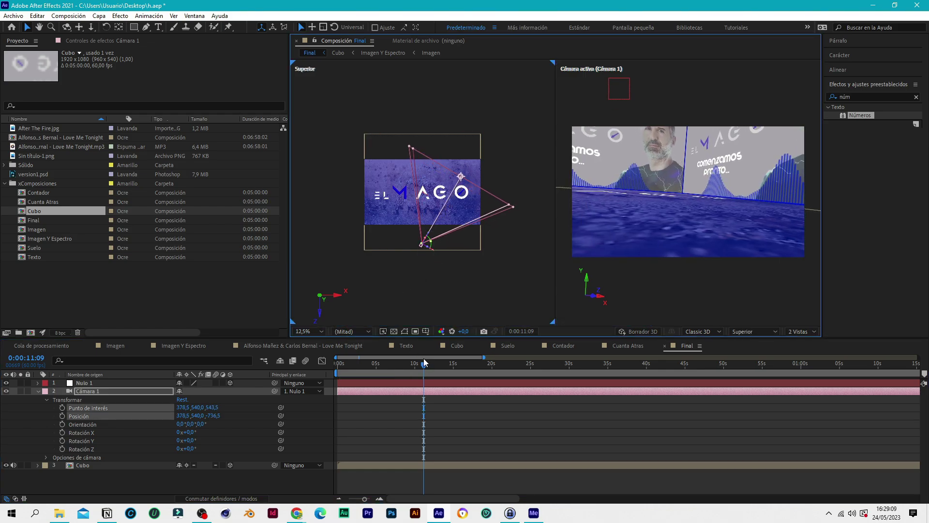
Set Cámara 1's point of interest X to 432.5 and its position to 462.5, 392, -969.5
drag(425, 369, 414, 352)
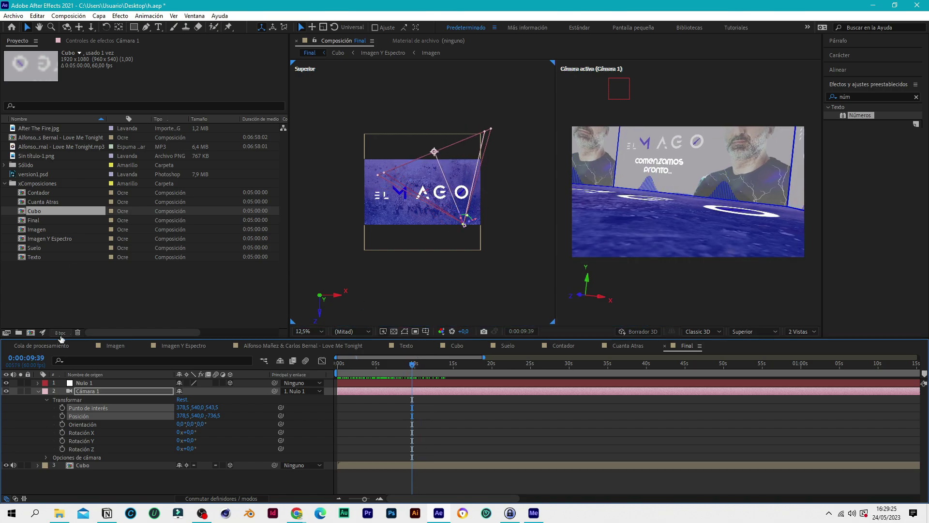
drag(180, 405, 215, 404)
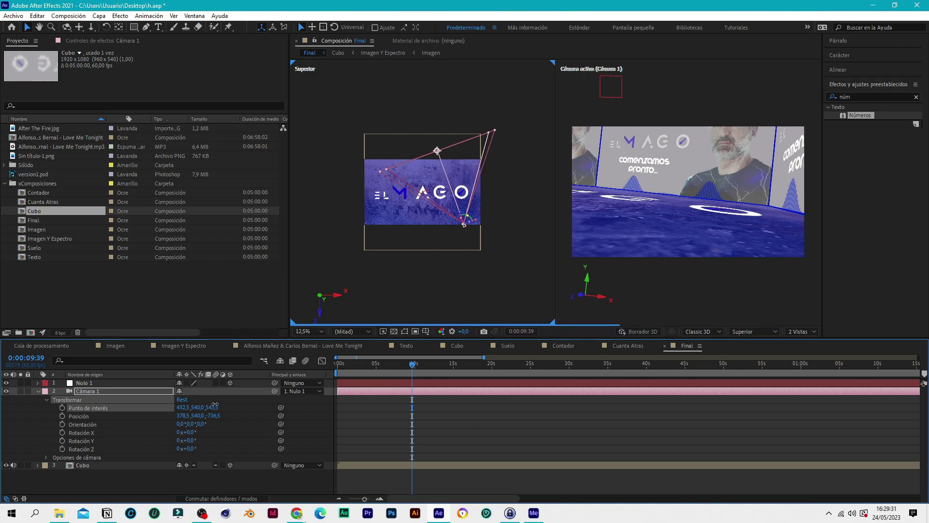
drag(184, 418, 128, 416)
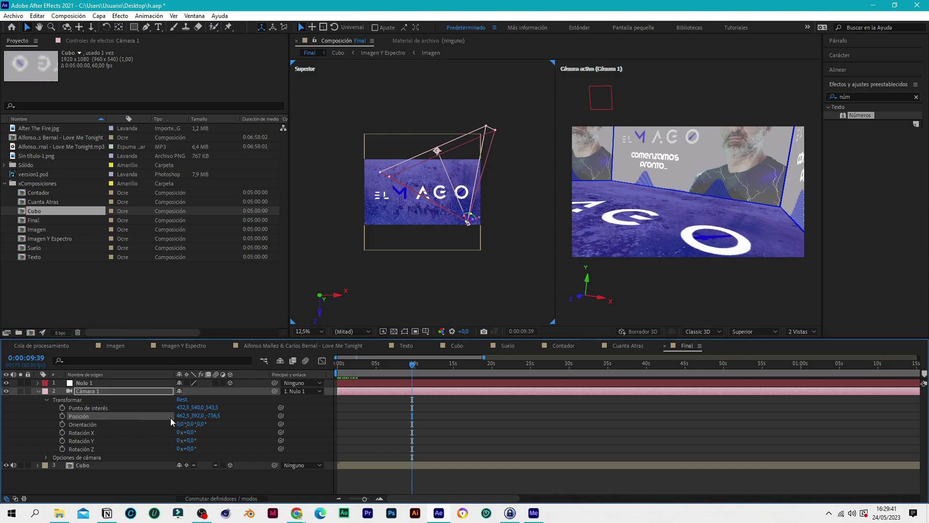
drag(210, 420, 93, 420)
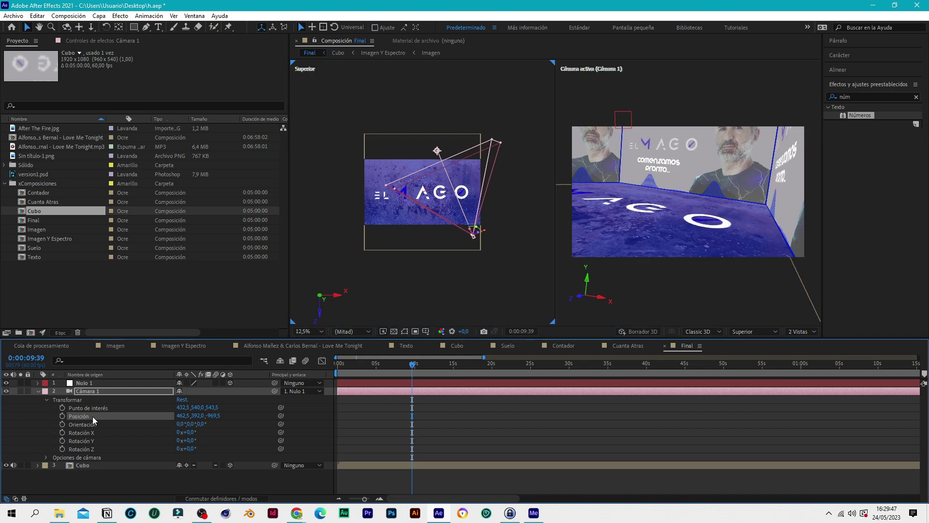
Move Cámara 1 back inside the front wall to position about 458.8, 410.4, -781 and check the shot up to about 13 seconds
drag(414, 368, 421, 368)
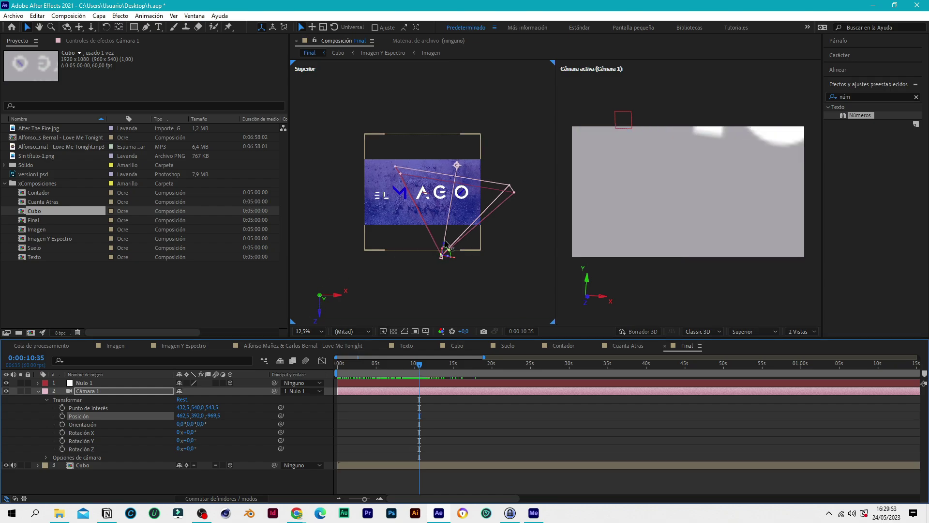
drag(446, 247, 446, 234)
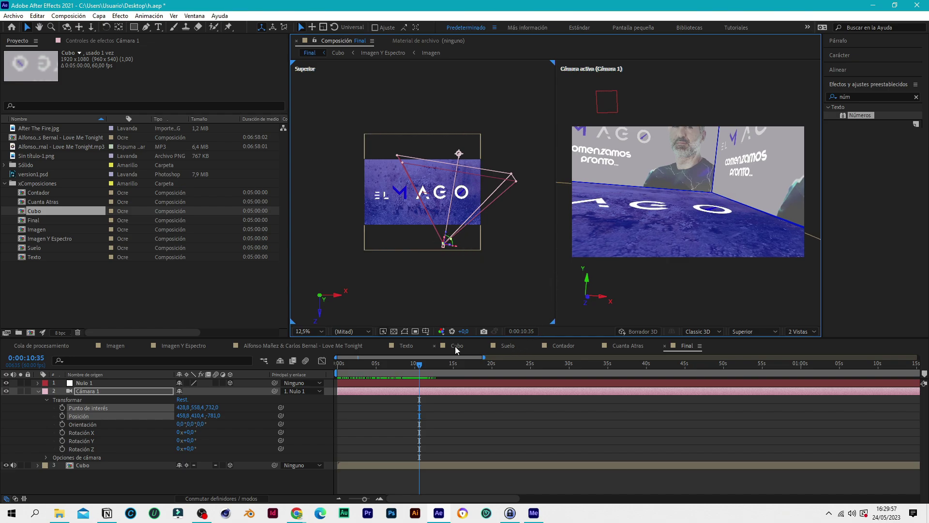
drag(420, 365, 440, 347)
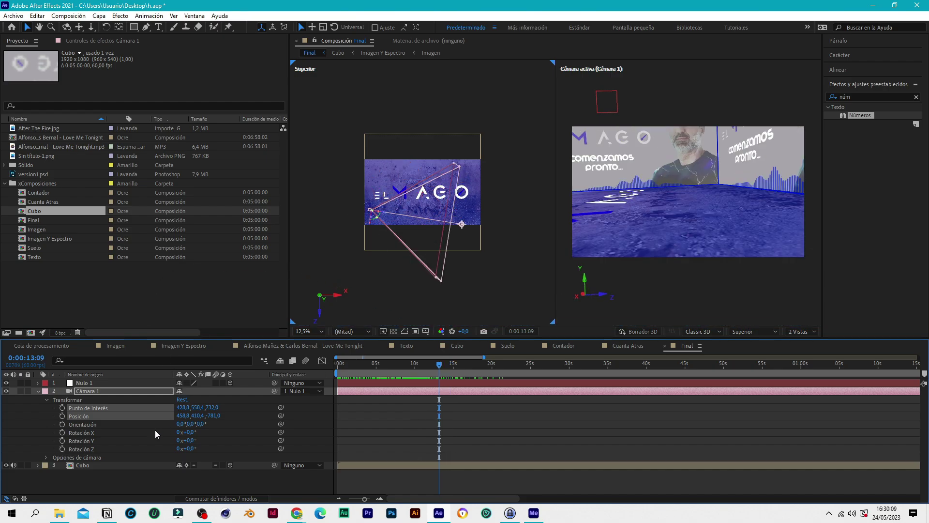
Set Cámara 1's Rotación X to 7° and its position to 396.8, 143.4, -865, and check the shot back at 0:00:10:54
drag(192, 434, 4, 439)
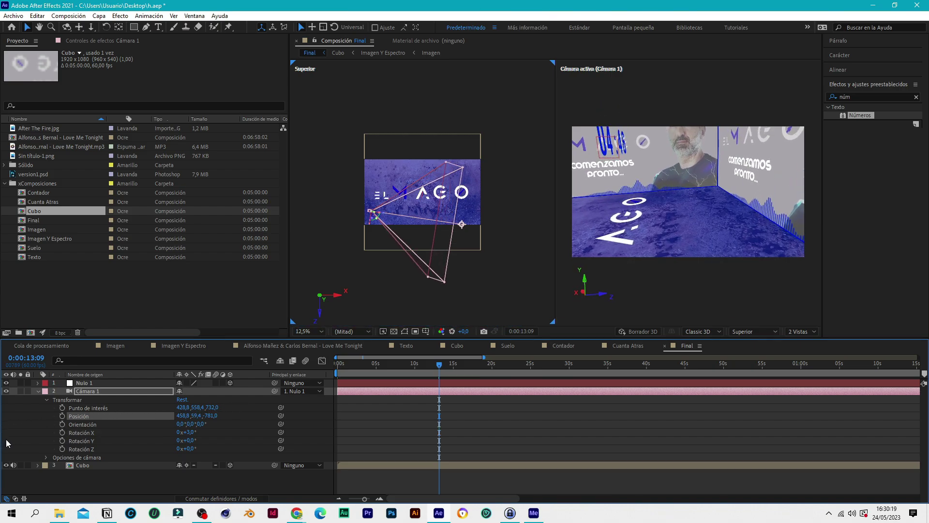
mouse_move(181, 415)
mouse_down()
mouse_move(191, 432)
mouse_move(176, 420)
mouse_move(266, 416)
mouse_move(171, 424)
mouse_move(185, 424)
mouse_move(167, 416)
mouse_up()
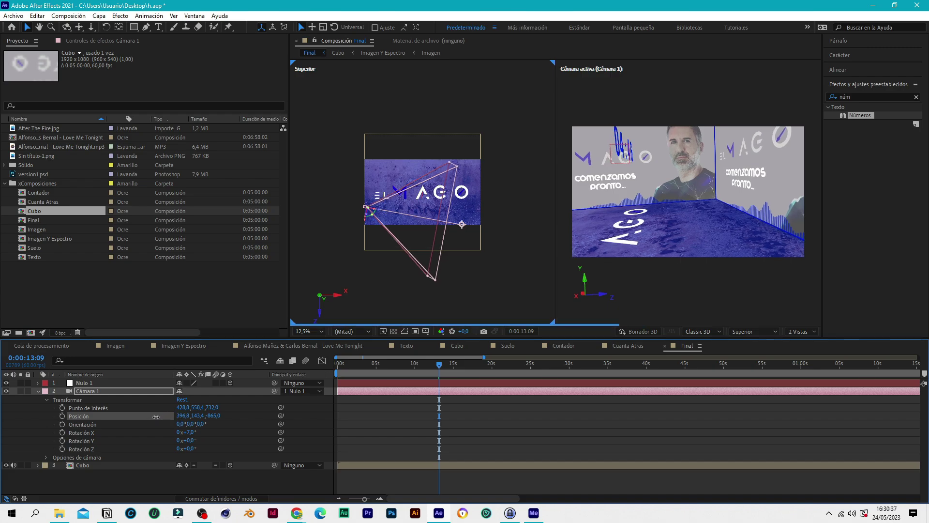
drag(439, 368, 420, 375)
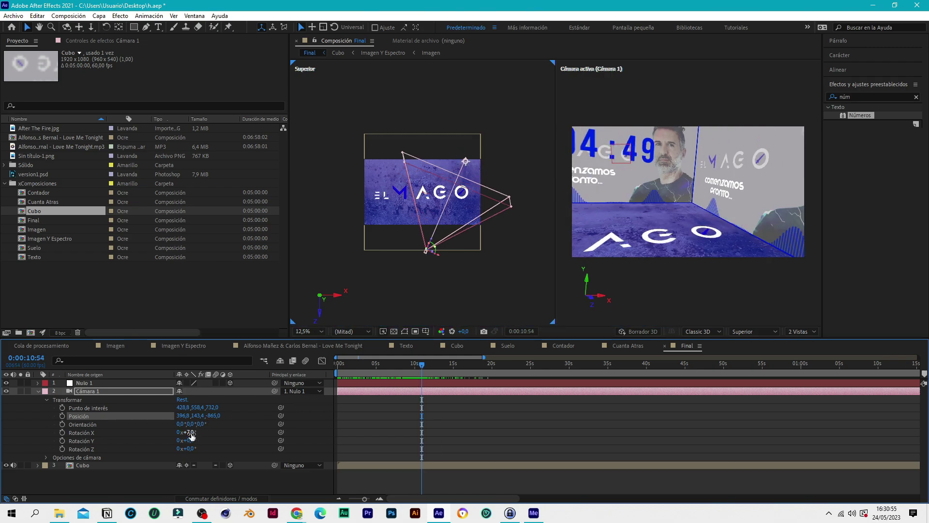
Set Cámara 1's Rotación X to 5°, its point of interest to 20.8, 583.4, 763 and its position to 242.8, 109.4, -843
drag(179, 431, 231, 421)
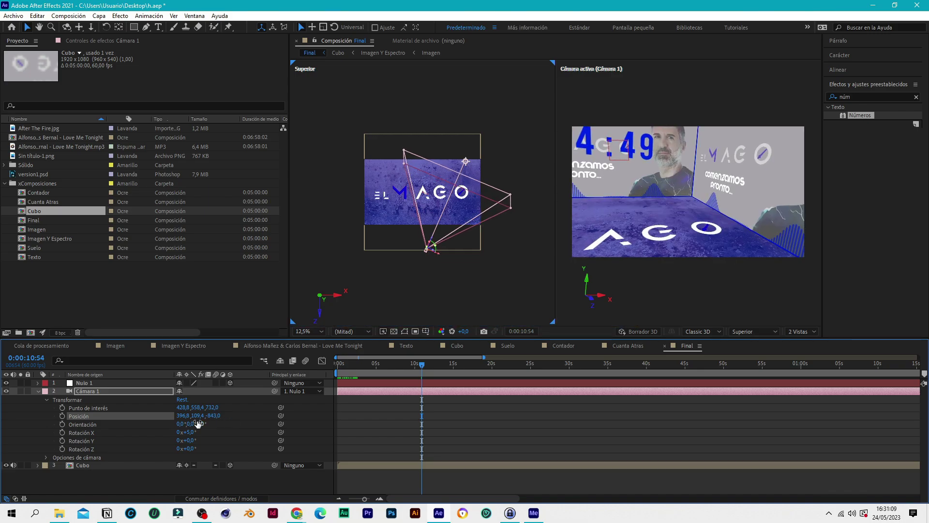
drag(183, 417, 116, 415)
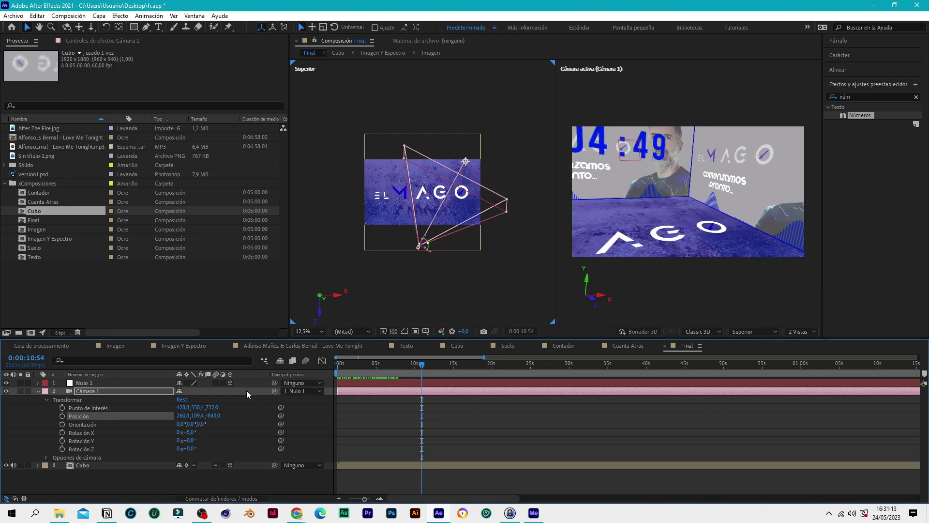
click(219, 409)
drag(213, 410, 4, 421)
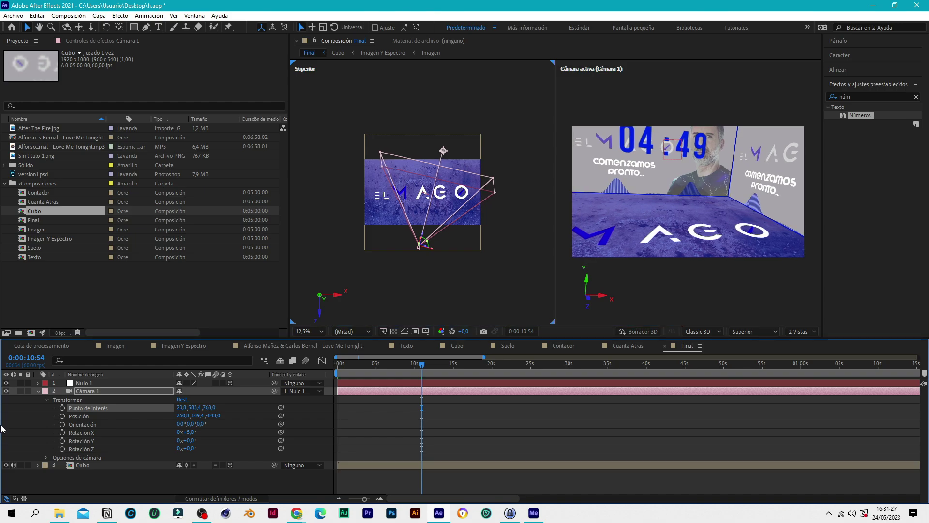
drag(180, 416, 175, 419)
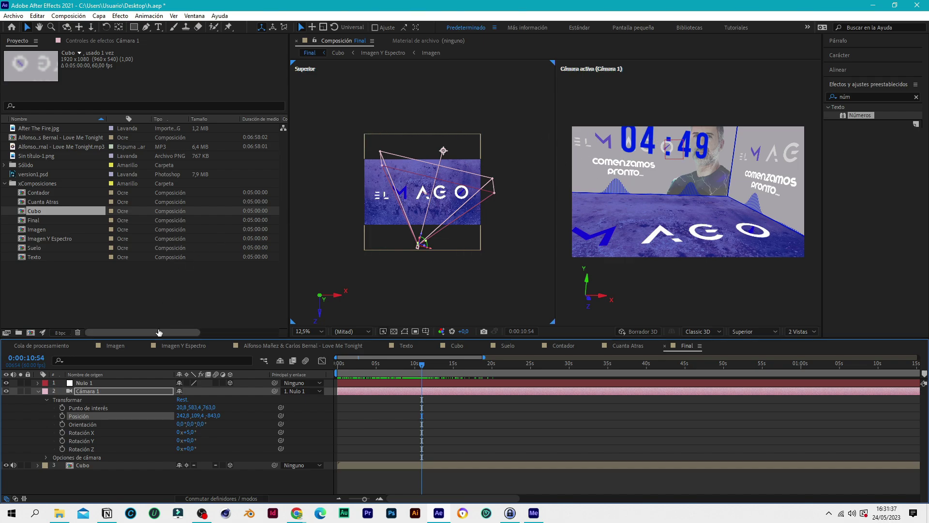
Move the Contador layer down and slightly left in the Cuanta Atras composition, and check it in Final up to about 20 seconds
click(629, 345)
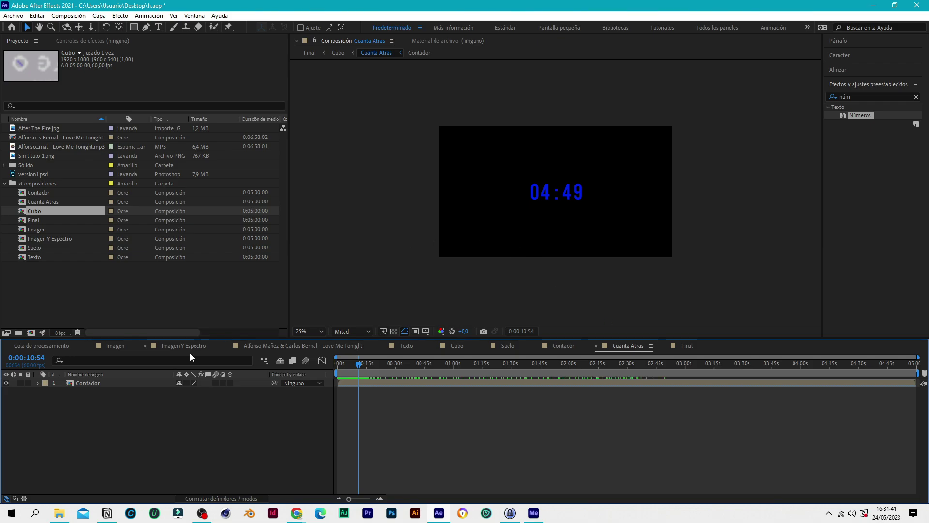
click(90, 384)
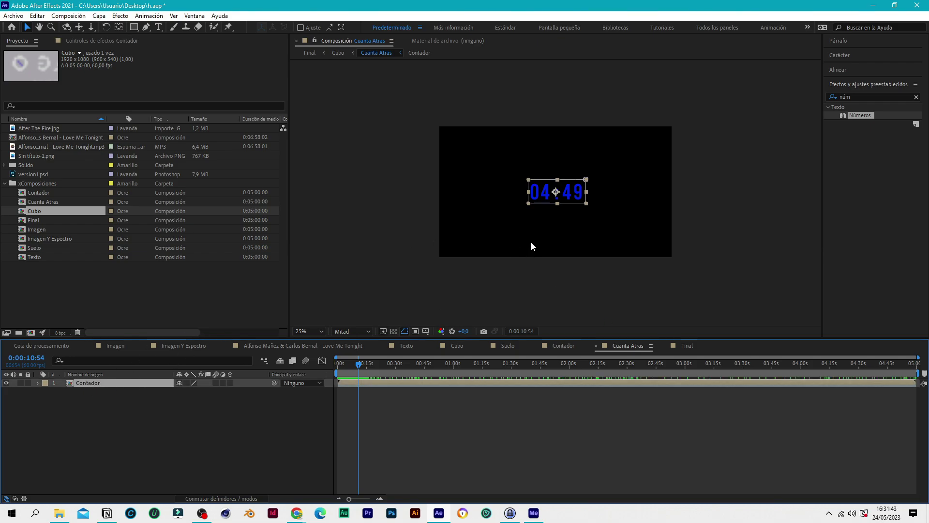
drag(551, 198, 542, 216)
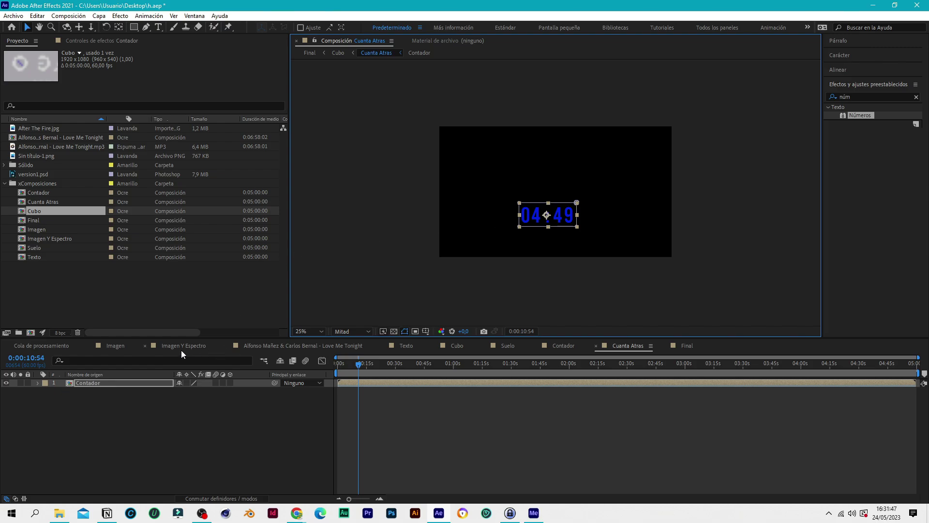
click(684, 346)
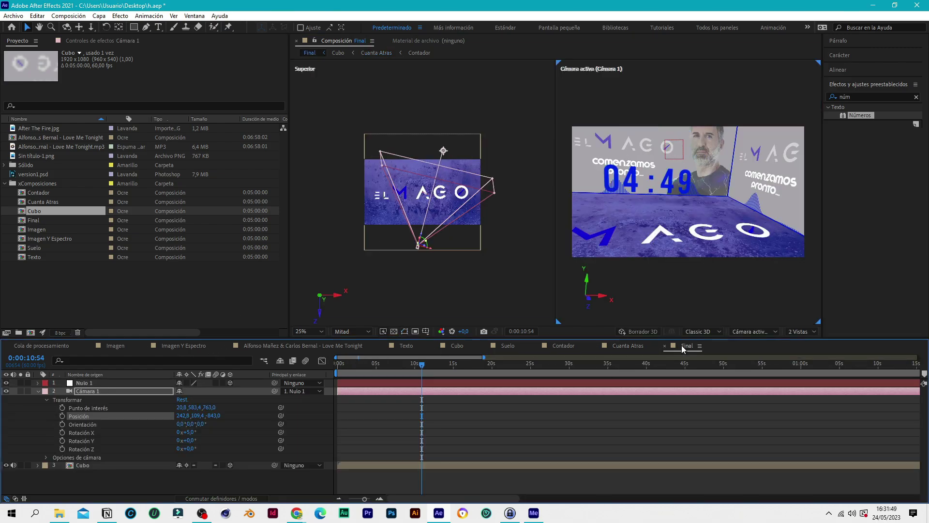
drag(422, 366, 496, 368)
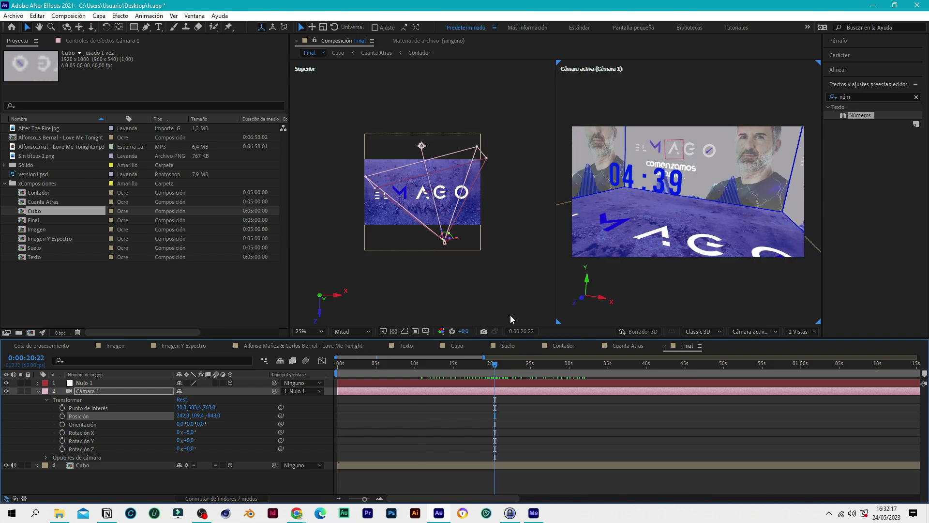
Scale the version1.psd logo in Suelo to 108% and set its position to 1091, 772, and check Final up to about 30 seconds
click(507, 347)
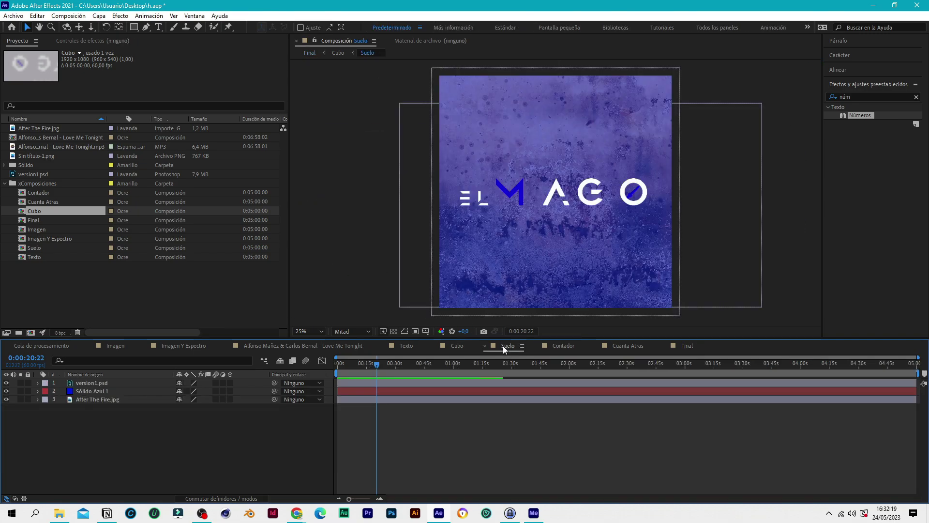
click(94, 384)
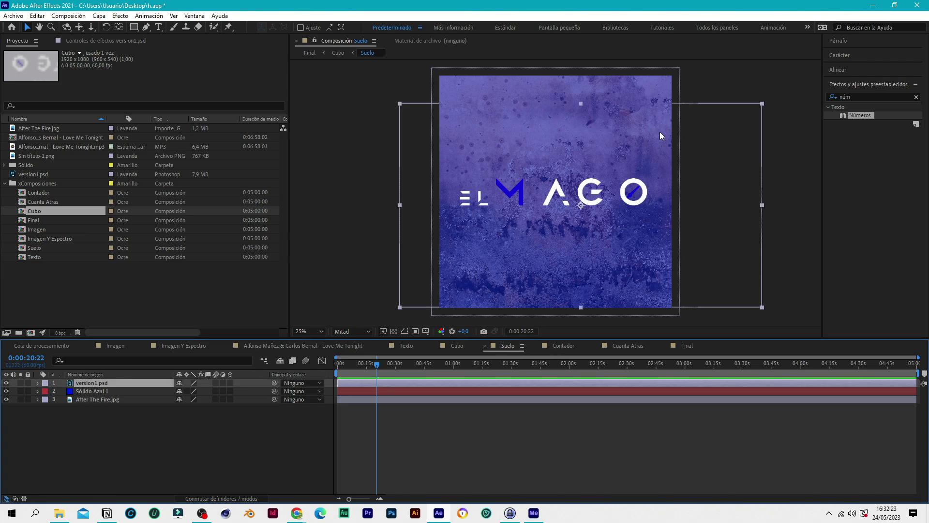
key(s)
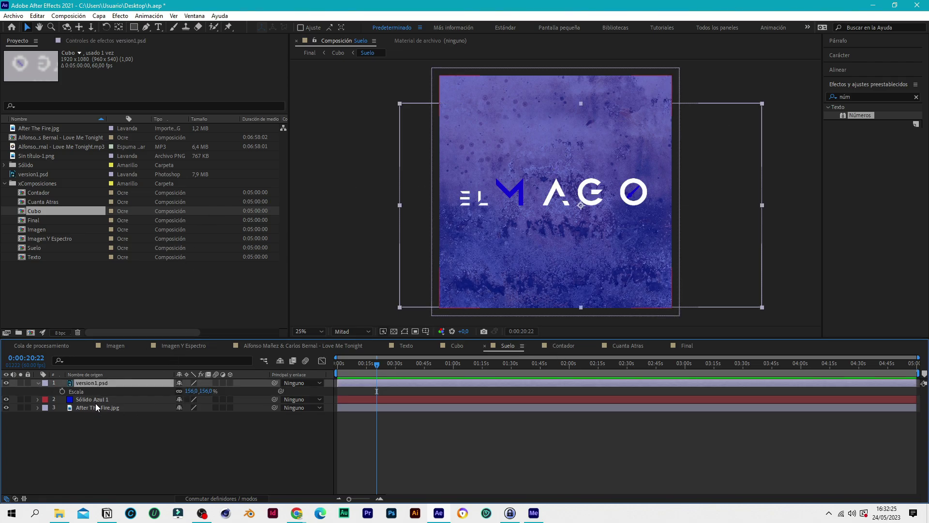
drag(191, 391, 171, 392)
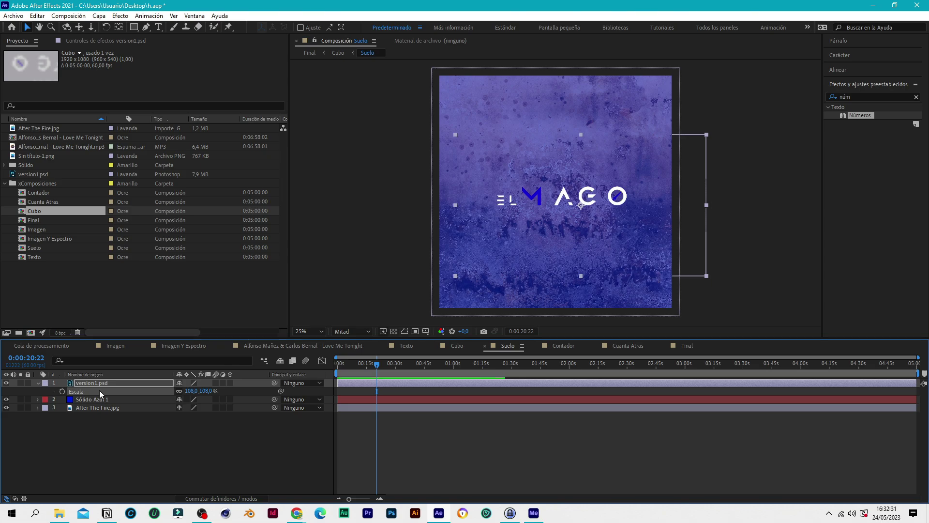
key(p)
drag(181, 391, 59, 401)
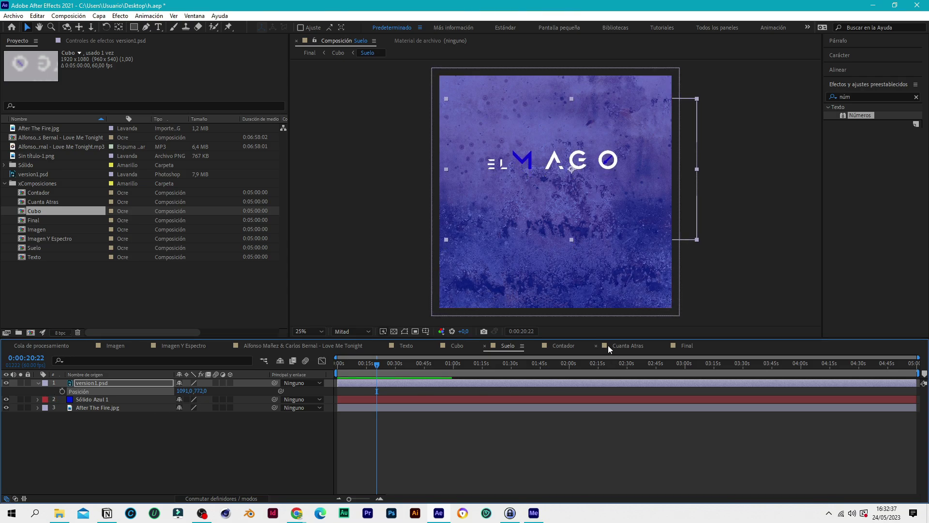
click(684, 346)
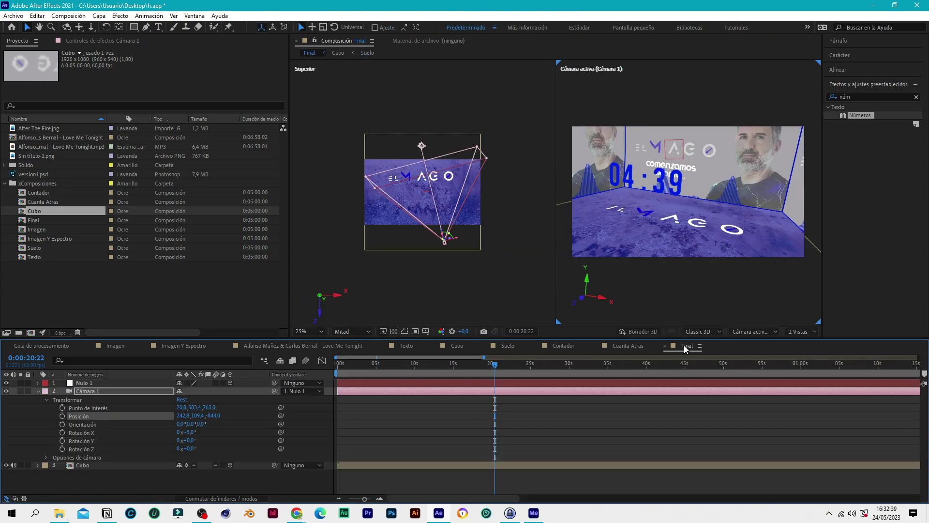
drag(495, 367, 571, 364)
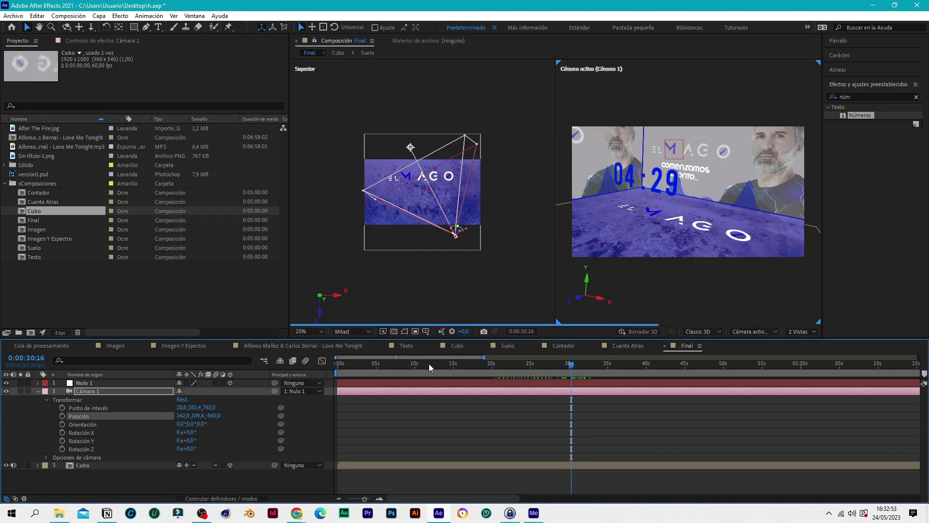
Collapse the xComposiciones folder and Cámara 1's properties, and deselect all layers in Final
click(5, 183)
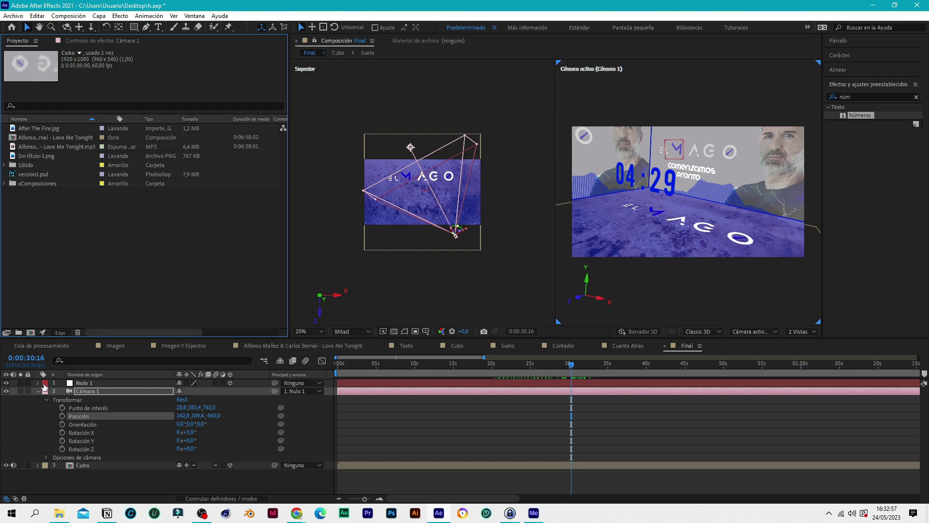
click(38, 391)
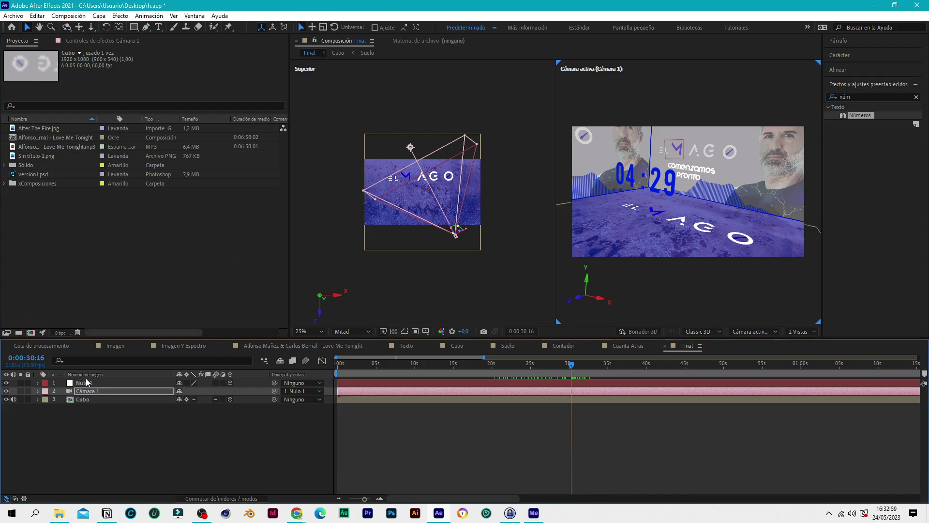
click(121, 424)
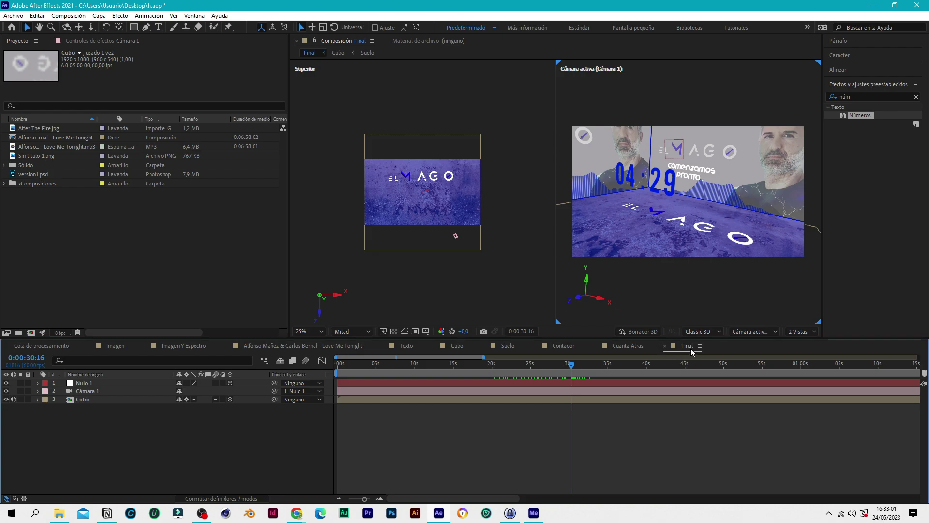
Add the Final composition to the render queue and review its render settings, closing them without changes
click(22, 17)
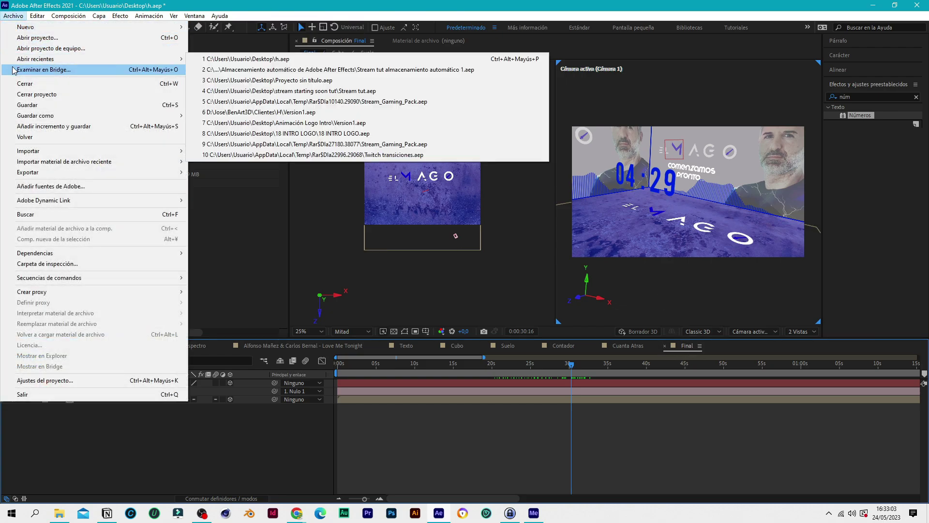
mouse_move(63, 174)
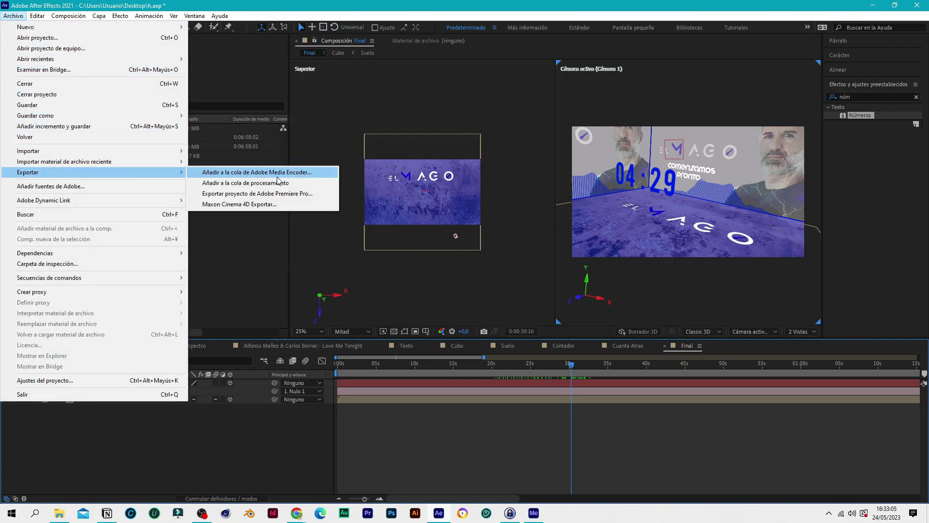
click(241, 184)
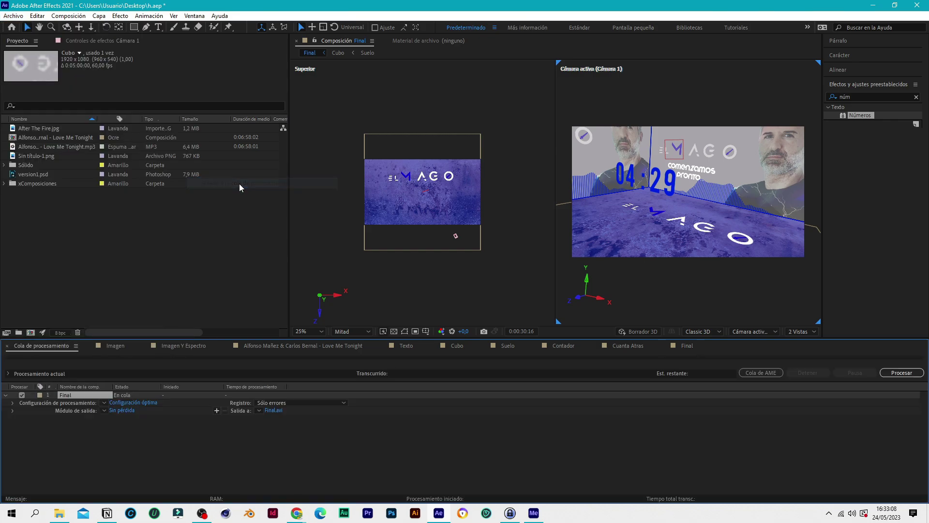
click(145, 403)
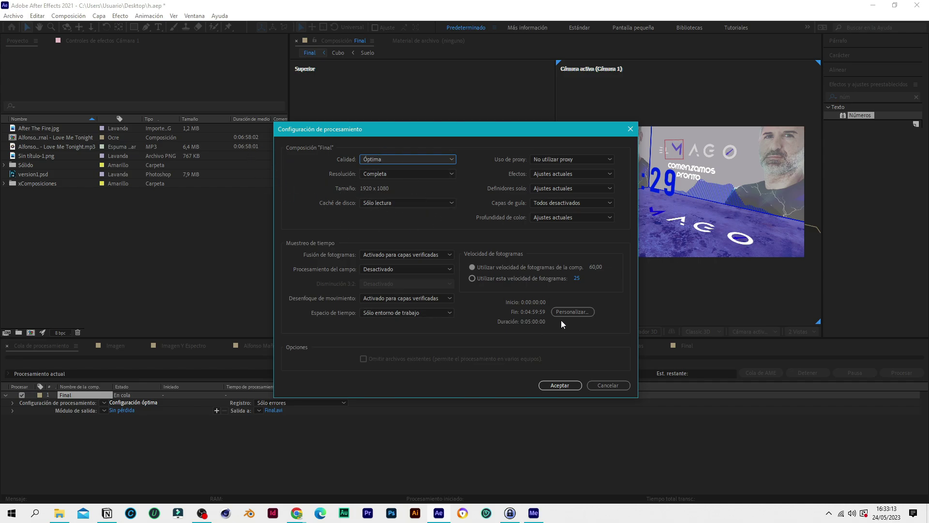
click(608, 385)
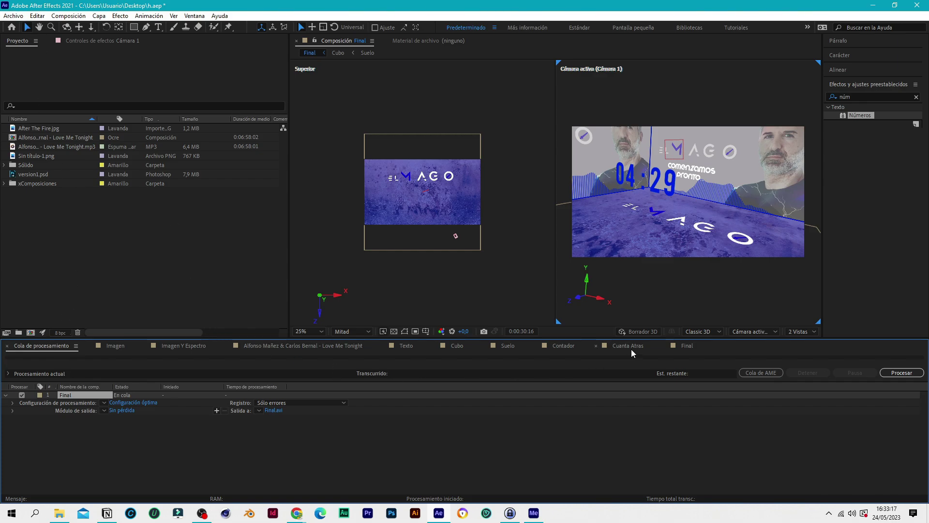
Send the Final composition to the Adobe Media Encoder queue
click(685, 346)
click(13, 15)
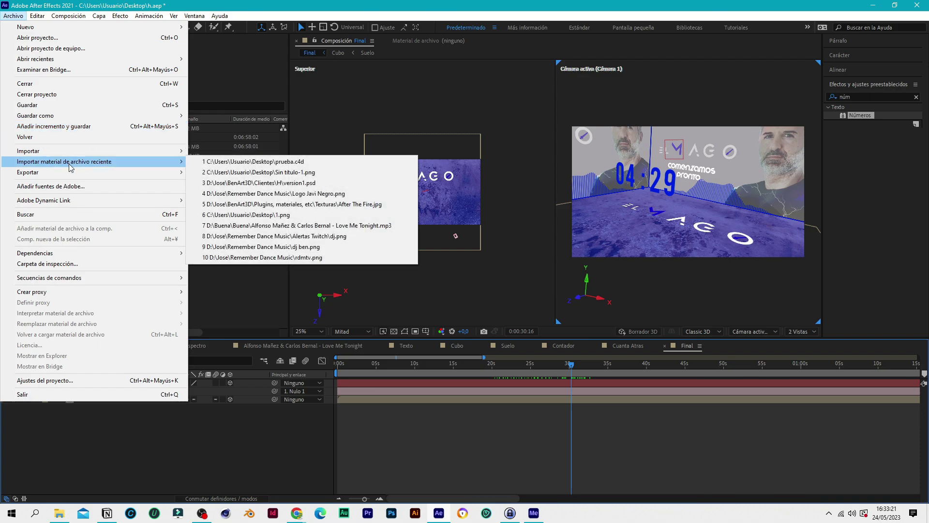
mouse_move(73, 172)
click(302, 170)
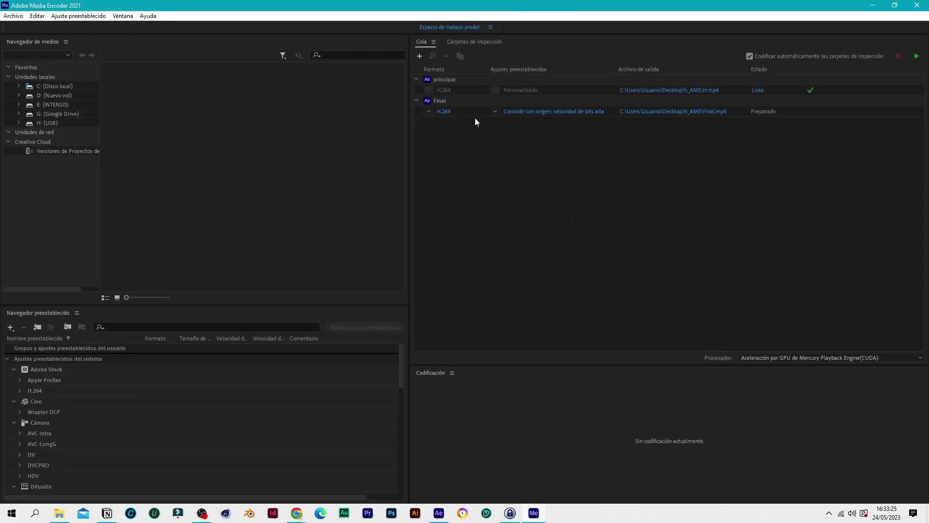
Review the H.264 export settings and format choice for the queued Final composition, and close them without changes
click(444, 113)
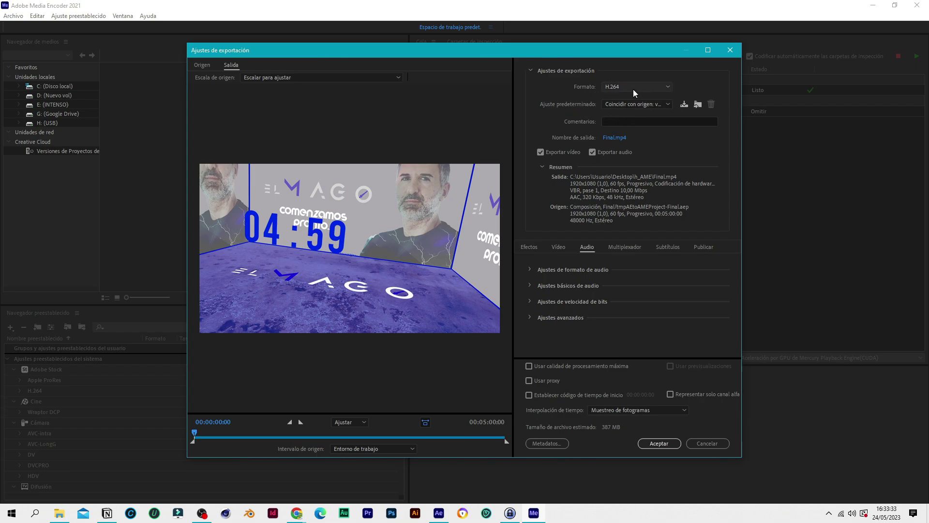
click(652, 89)
click(652, 88)
click(652, 88)
click(652, 87)
click(736, 55)
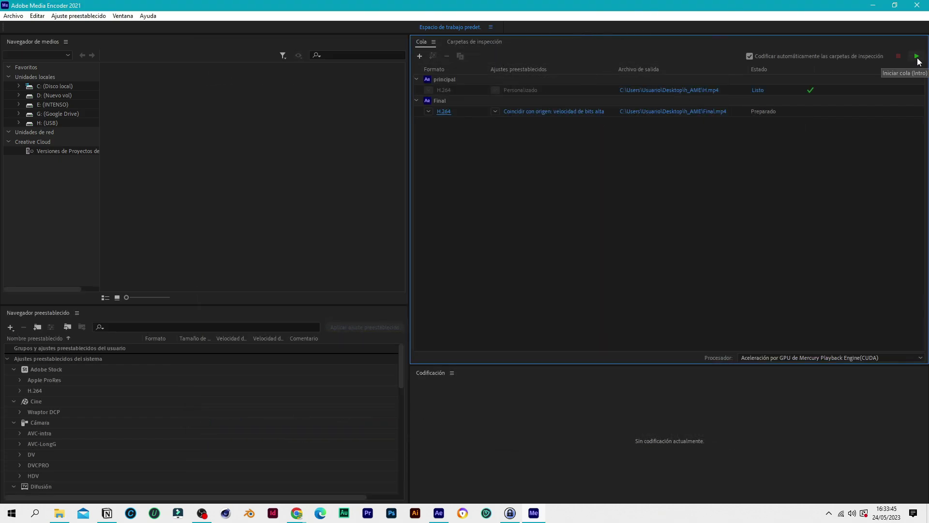
Switch back to After Effects to check Final at about 28 seconds, and minimize both After Effects and Media Encoder
click(440, 514)
mouse_move(572, 368)
mouse_down()
mouse_move(416, 365)
mouse_move(483, 371)
mouse_move(555, 364)
mouse_up()
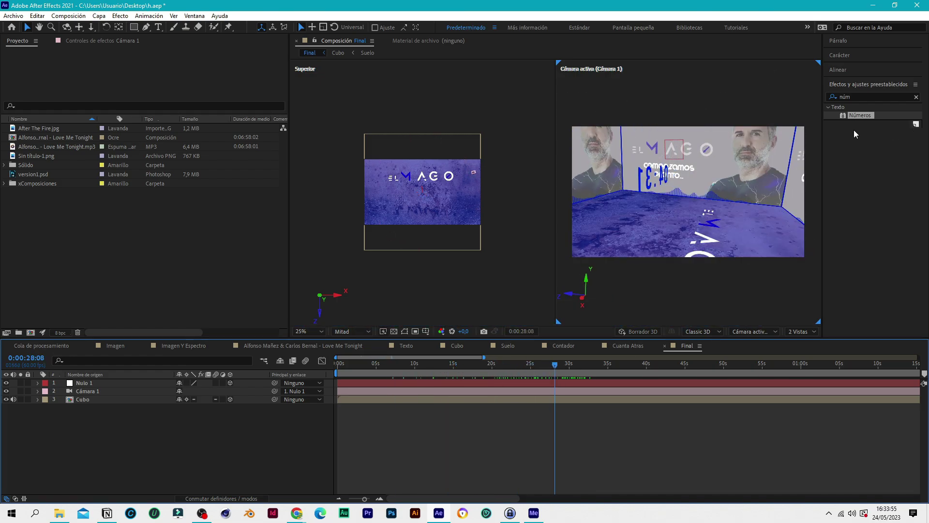
click(873, 6)
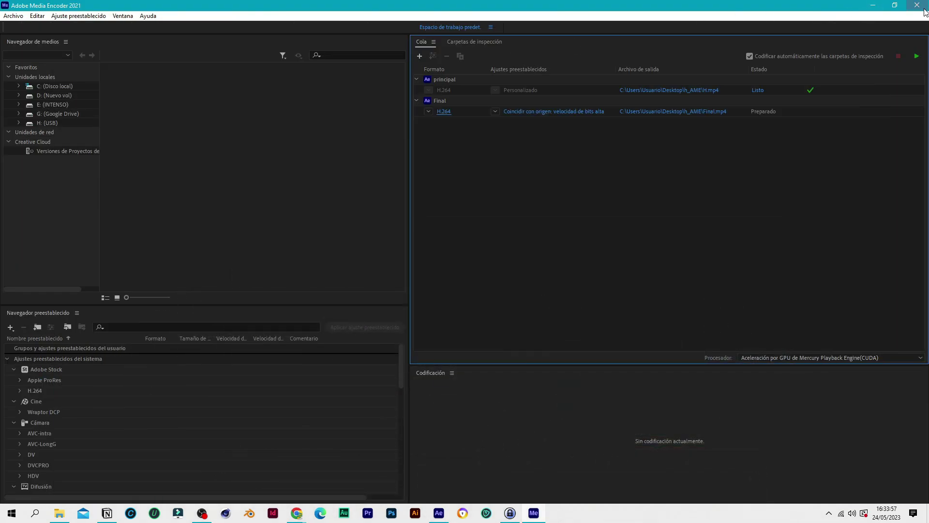
click(874, 6)
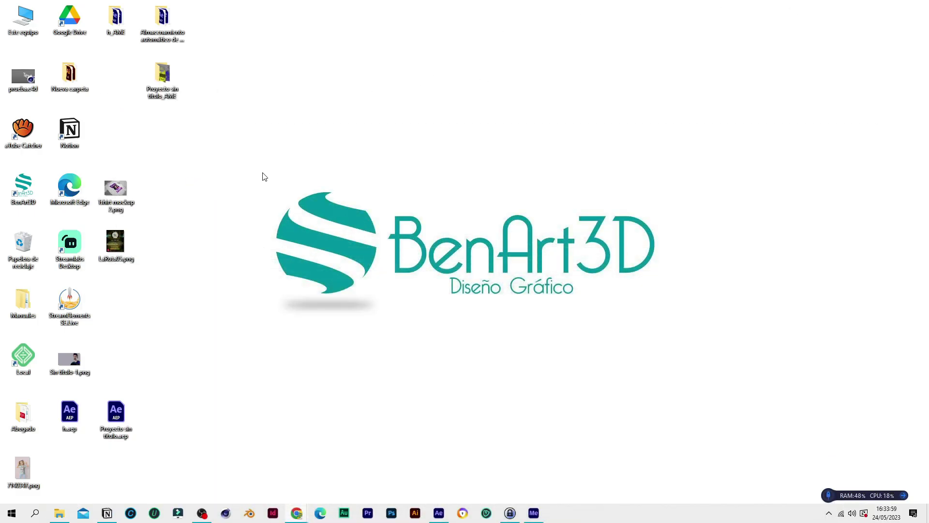
drag(246, 184, 388, 296)
drag(394, 295, 241, 180)
drag(239, 177, 263, 187)
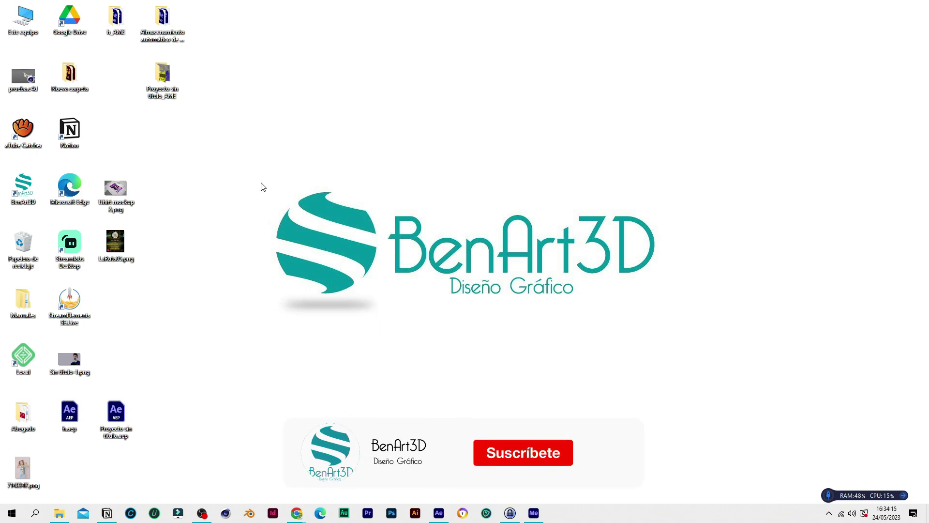